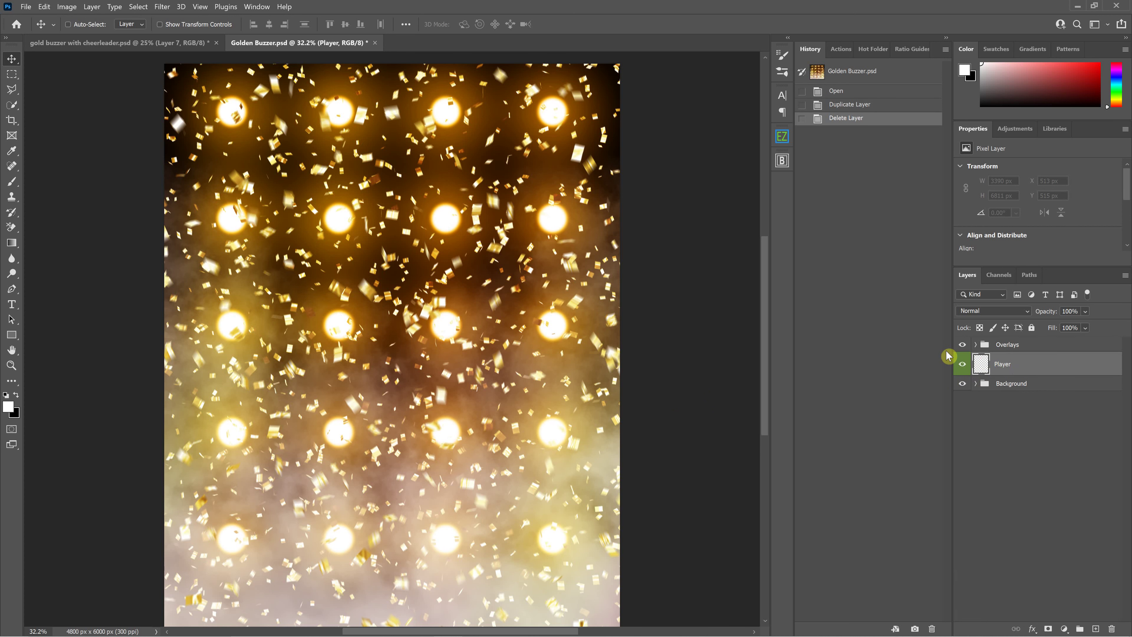
# Restore the duplicated cheerleader layer through its Duplicate Layer history state and expand the Overlays group
pyautogui.click(874, 105)
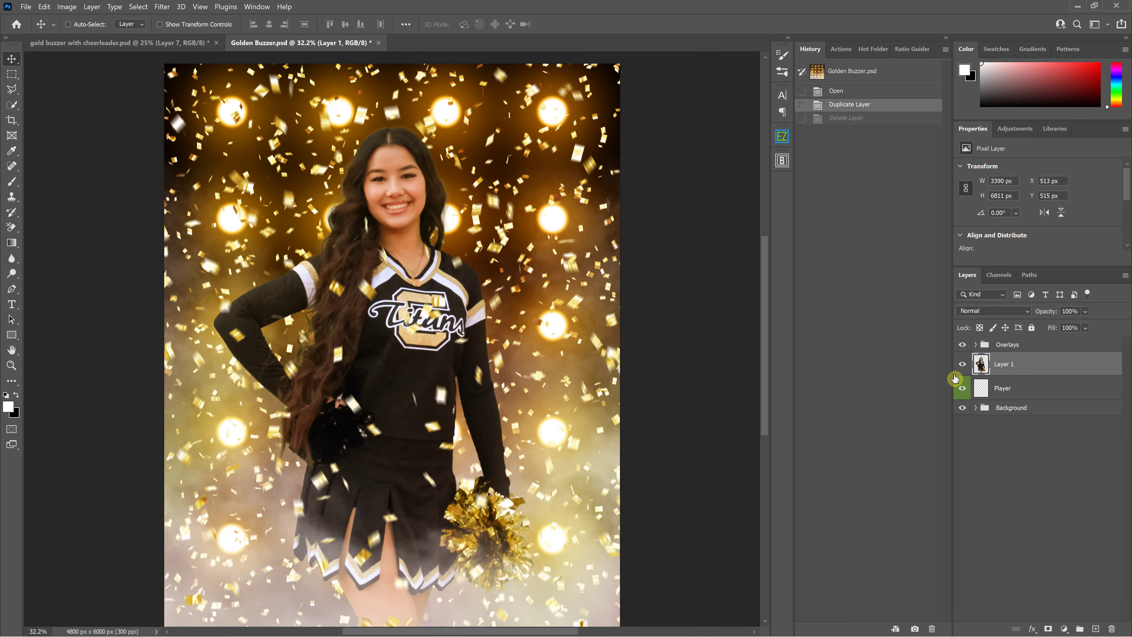
pyautogui.click(976, 346)
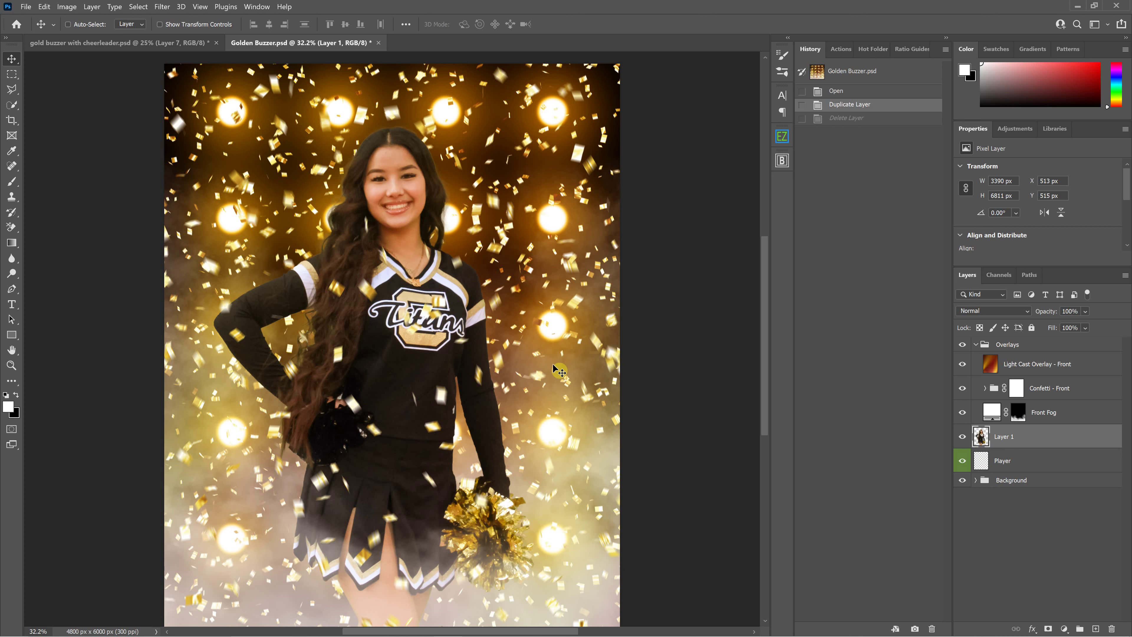
# Try placing the cheerleader layer in front of Confetti - Front with Front Fog above it, and revert to the Duplicate Layer state
pyautogui.moveTo(1006, 432); pyautogui.dragTo(1011, 380)
pyautogui.click(1011, 382)
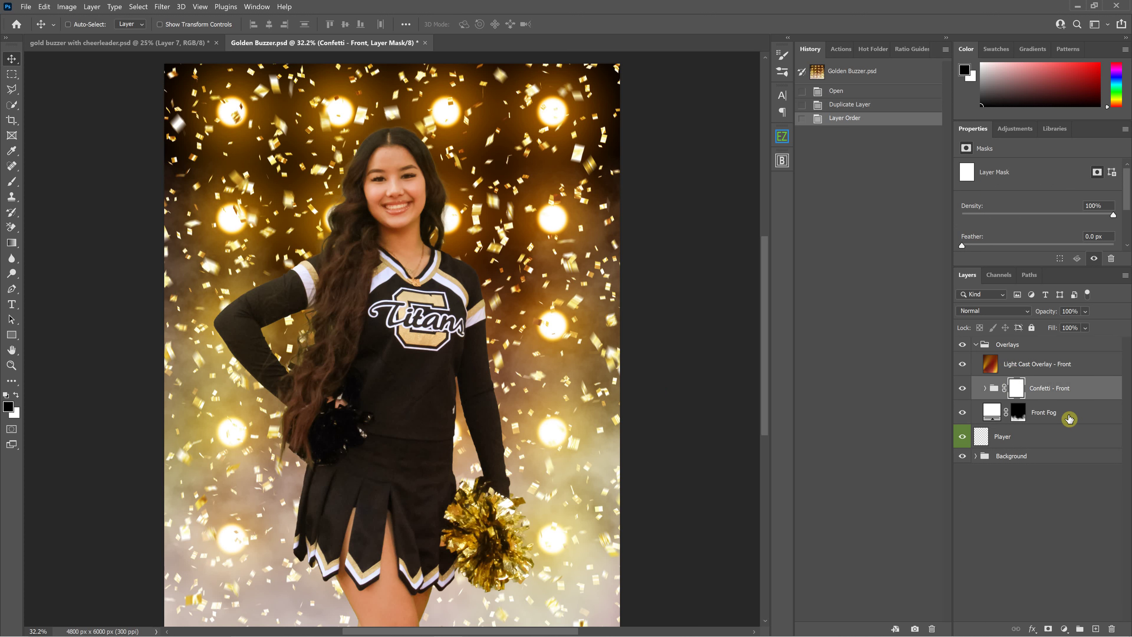
pyautogui.click(992, 413)
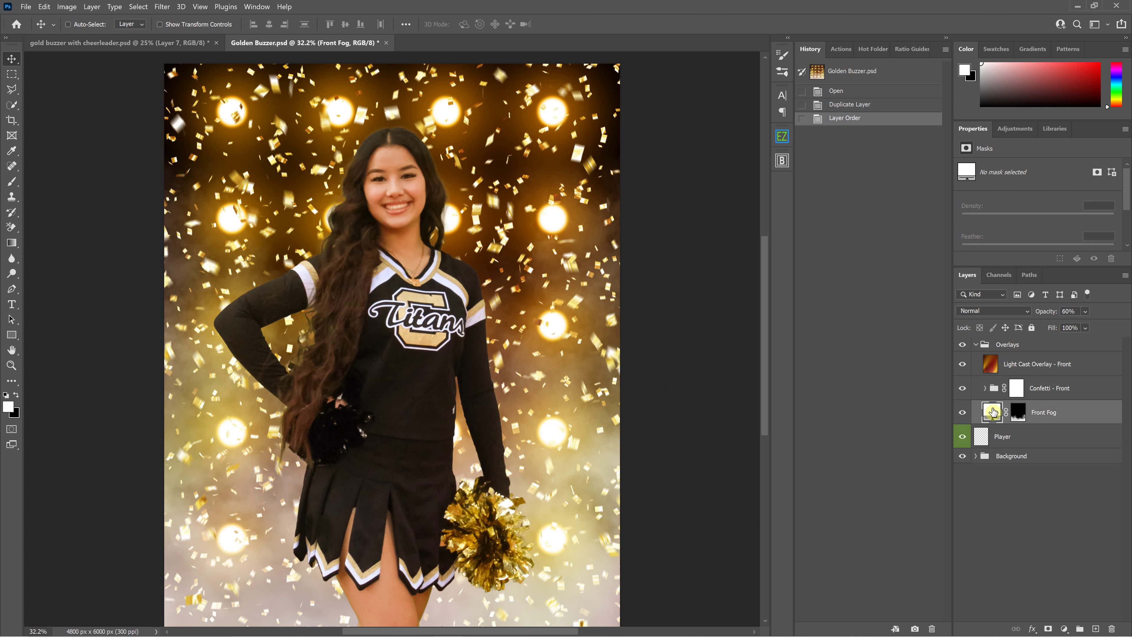
pyautogui.click(984, 387)
pyautogui.moveTo(987, 412); pyautogui.dragTo(994, 378)
pyautogui.click(985, 412)
pyautogui.moveTo(1045, 424); pyautogui.dragTo(1039, 378)
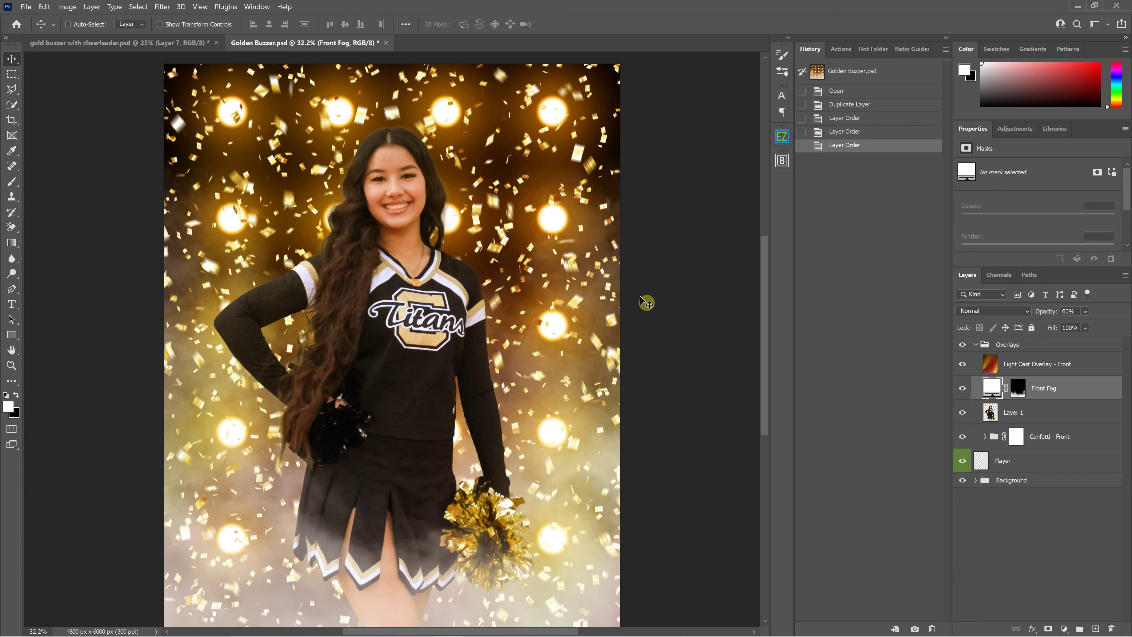
pyautogui.click(856, 106)
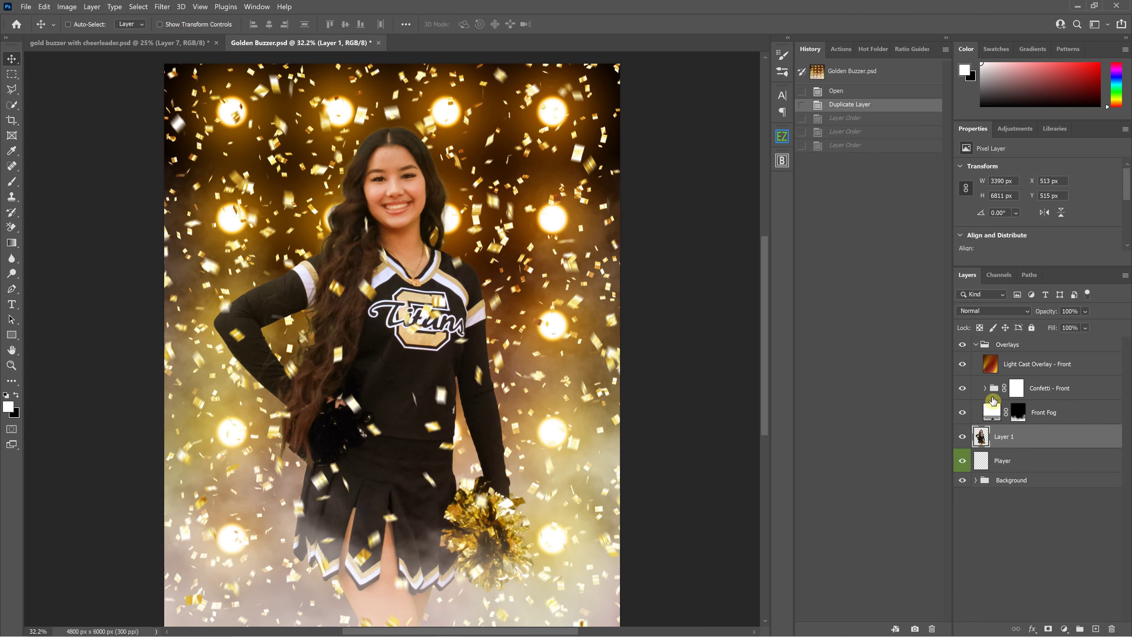
# Try the cheerleader layer above the entire Overlays group, and return it to directly above the Player layer
pyautogui.moveTo(1022, 442); pyautogui.dragTo(998, 335)
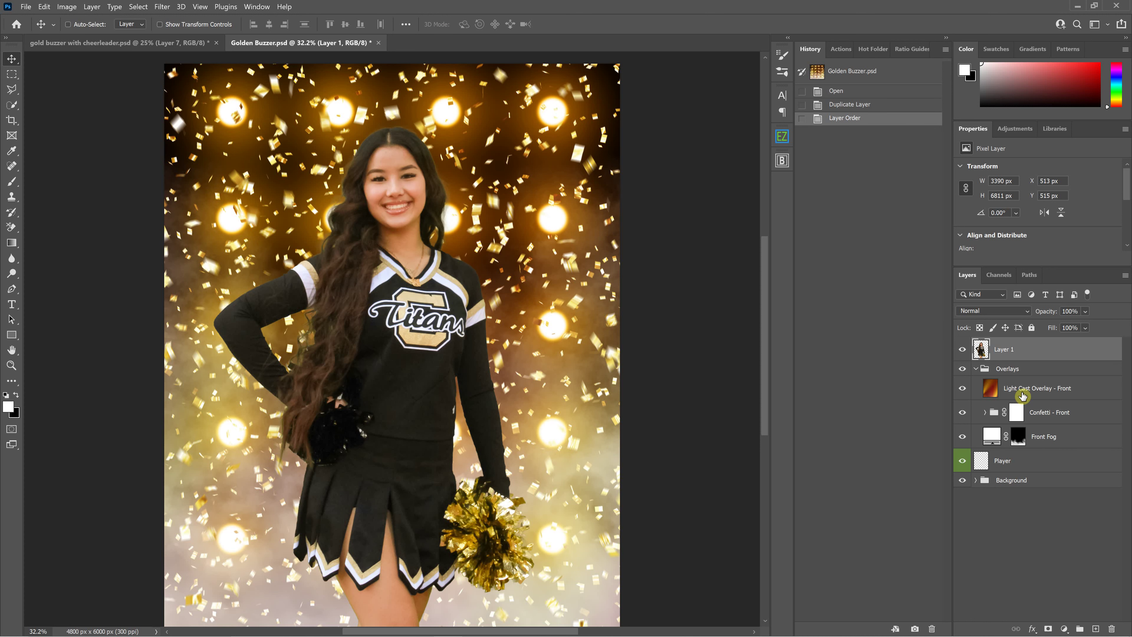
pyautogui.moveTo(1022, 396); pyautogui.dragTo(1035, 436)
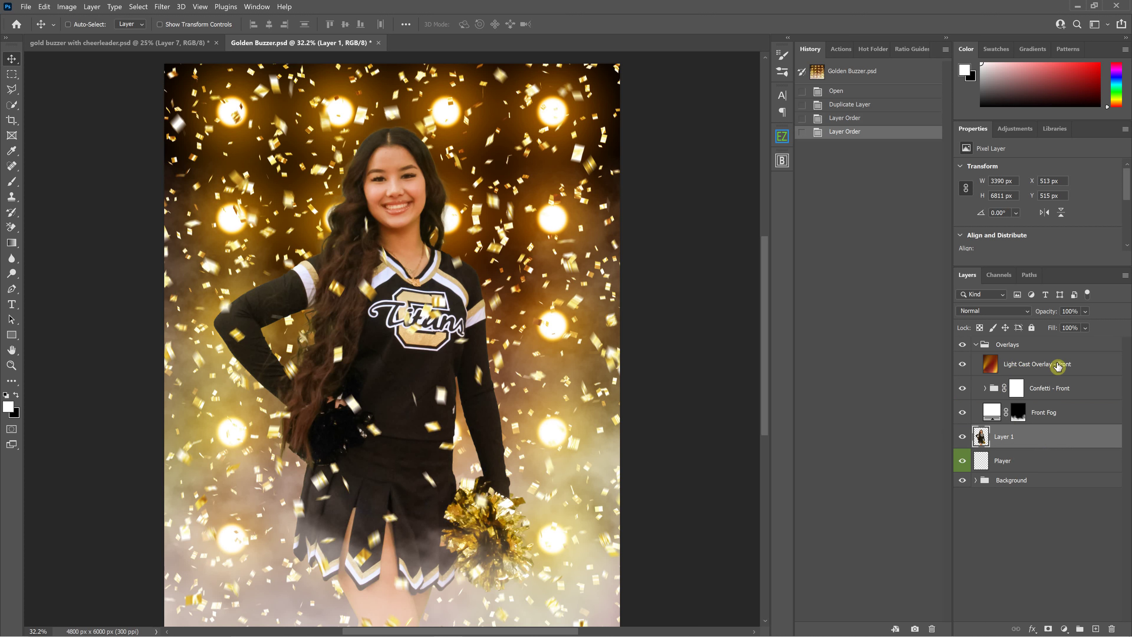
# Toggle Light Cast Overlay - Front off and on, and preview it at 100% opacity in Normal blend mode
pyautogui.click(962, 364)
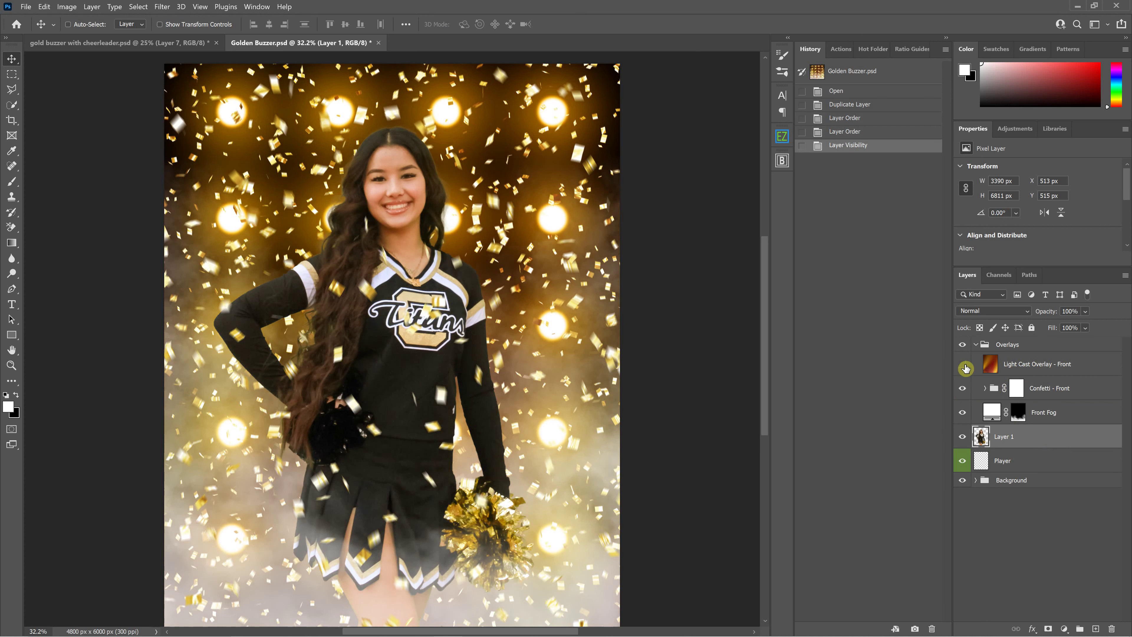
pyautogui.click(960, 365)
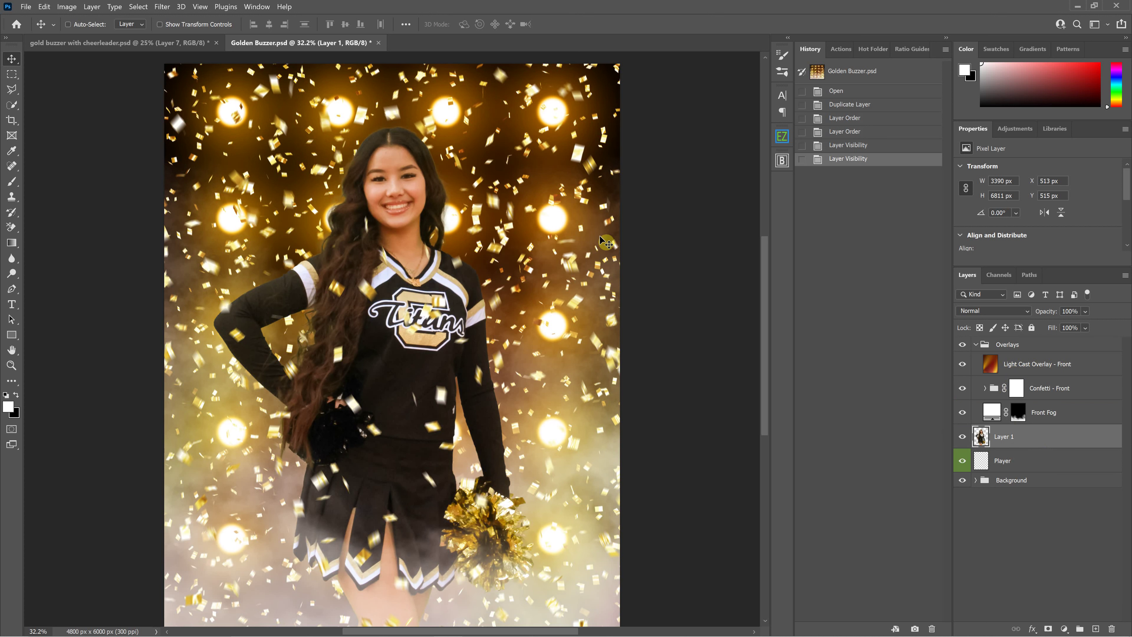
pyautogui.keyDown('ctrl'); pyautogui.click(605, 242); pyautogui.keyUp('ctrl')
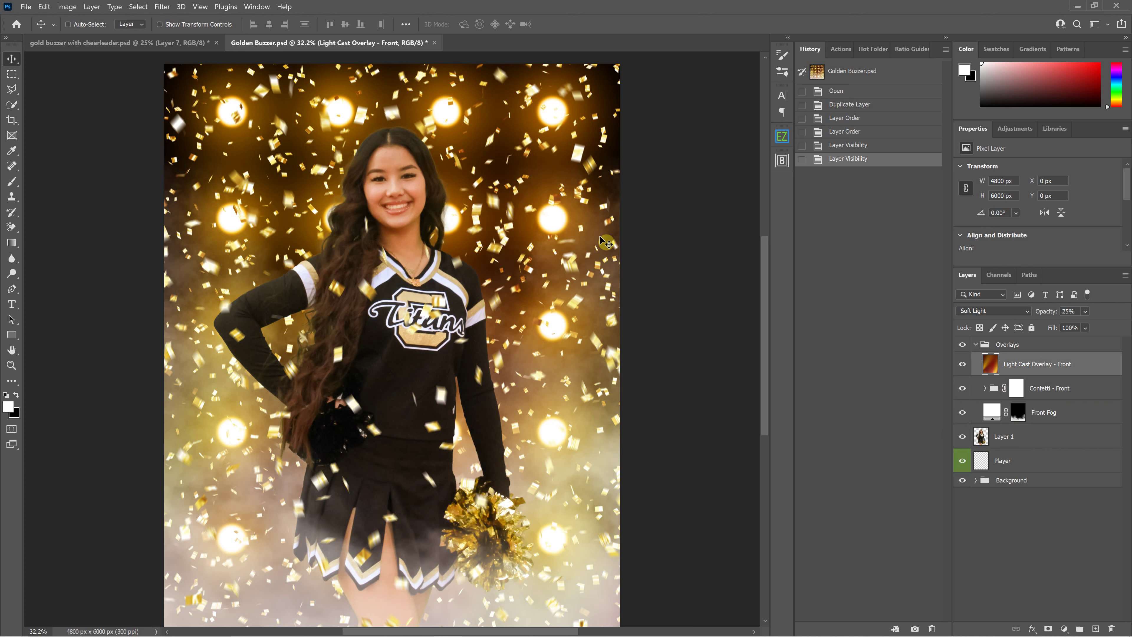
pyautogui.press('0')
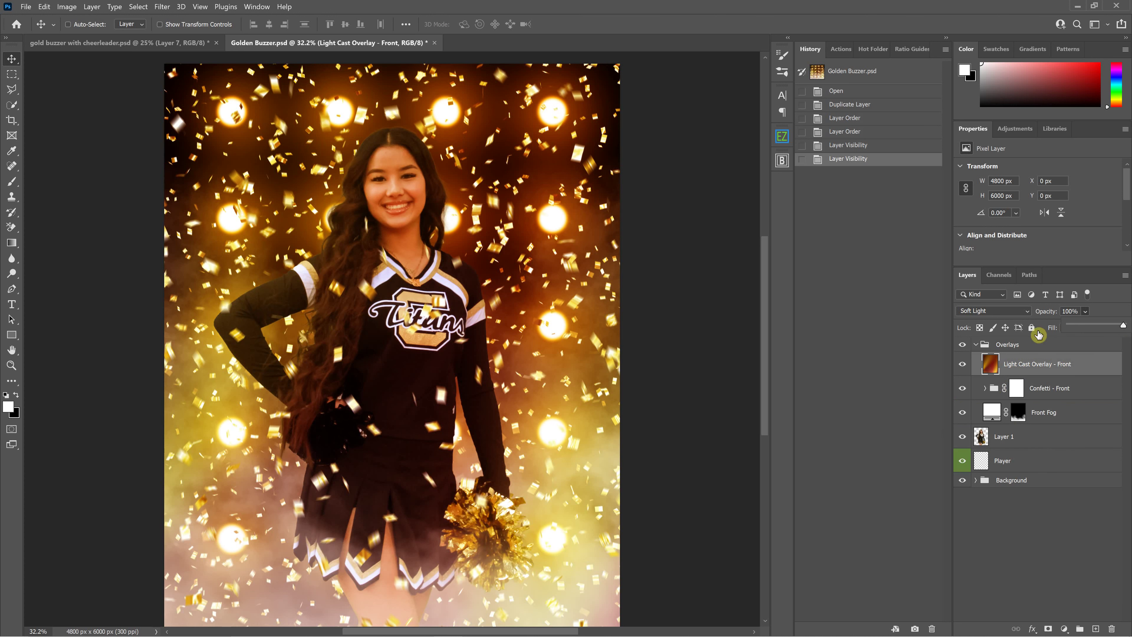
pyautogui.click(1024, 312)
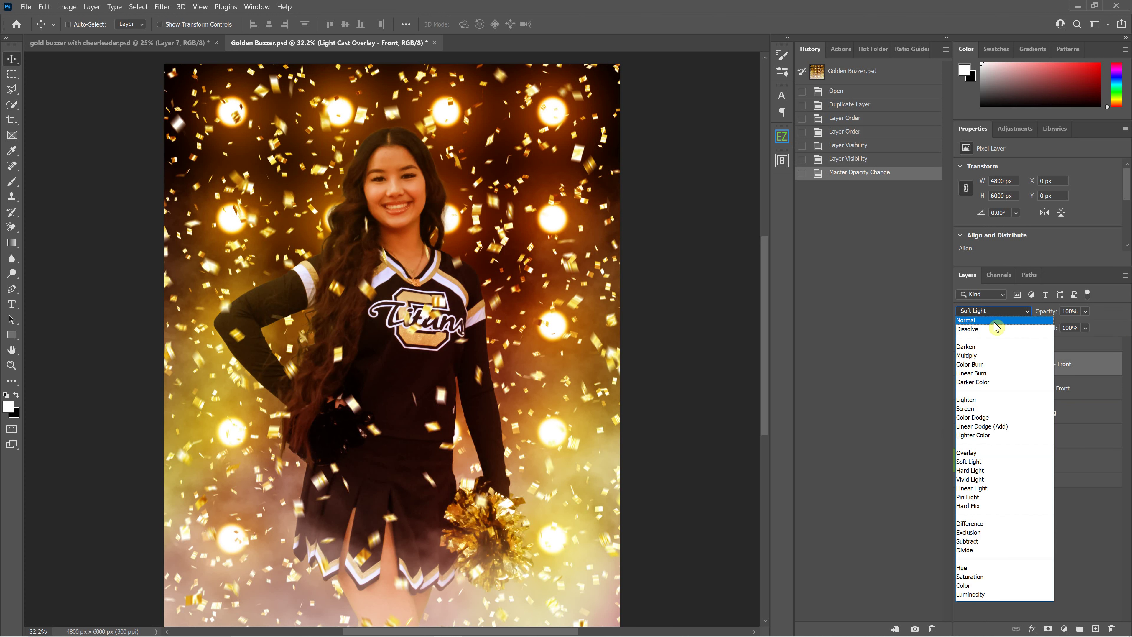
pyautogui.click(994, 321)
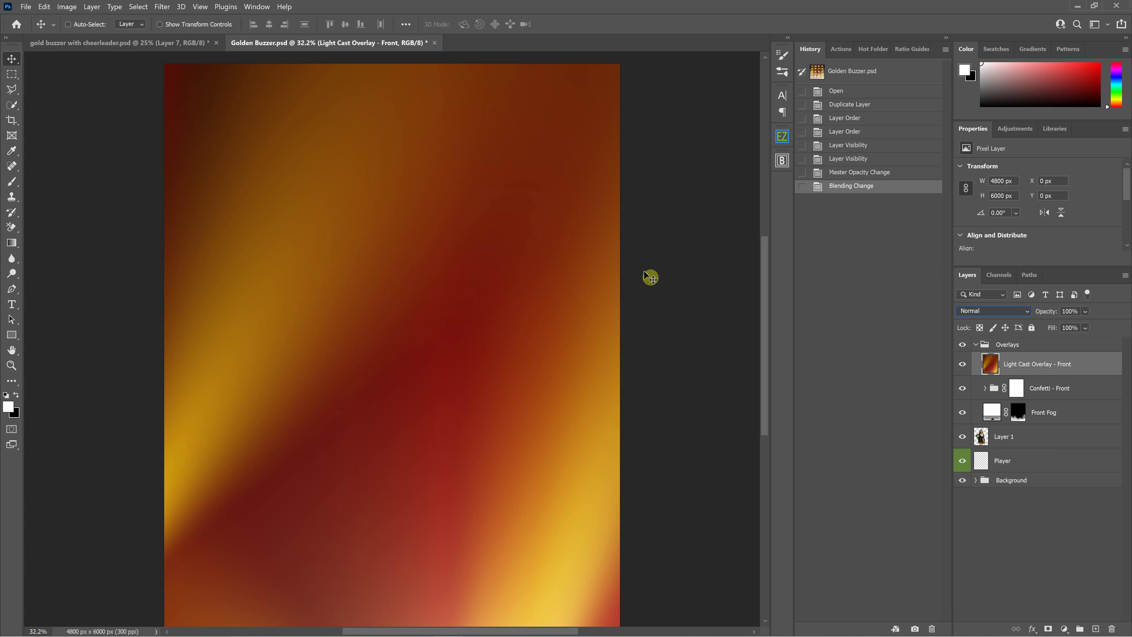
# Return Light Cast Overlay - Front to Soft Light at 25% opacity and compare the image with the overlay hidden and shown
pyautogui.click(981, 307)
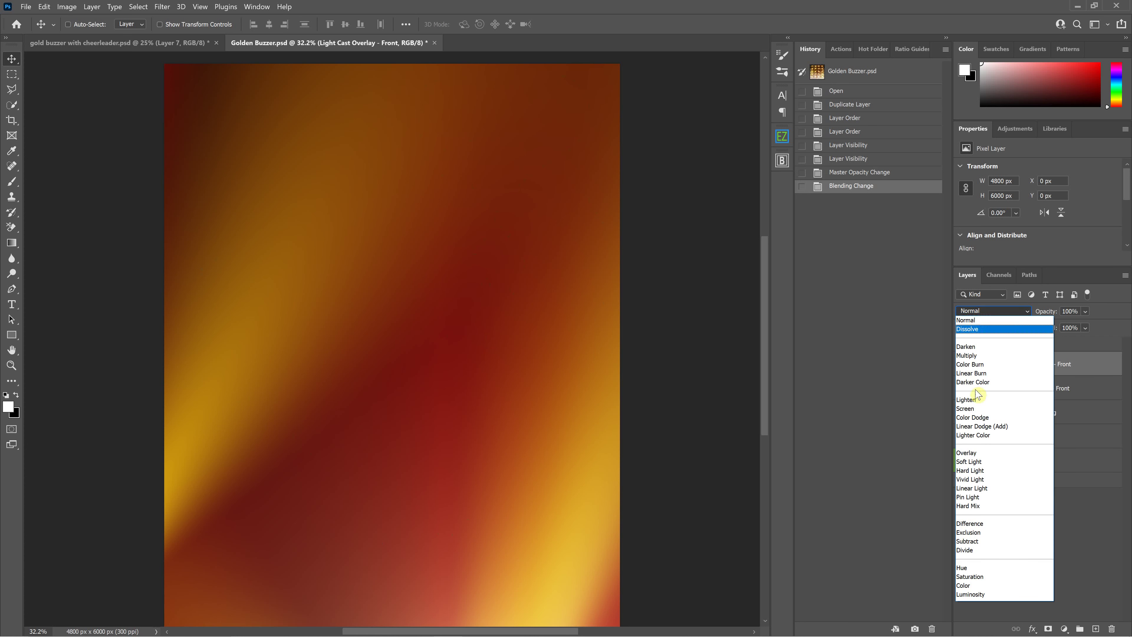
pyautogui.click(980, 462)
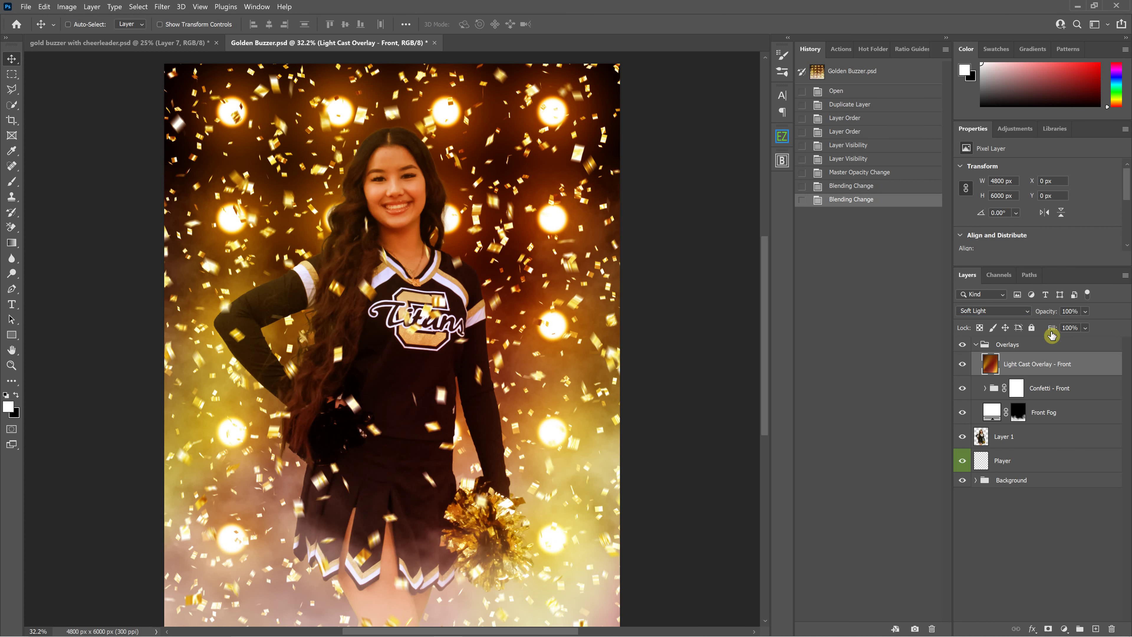
pyautogui.press('2')
pyautogui.press('5')
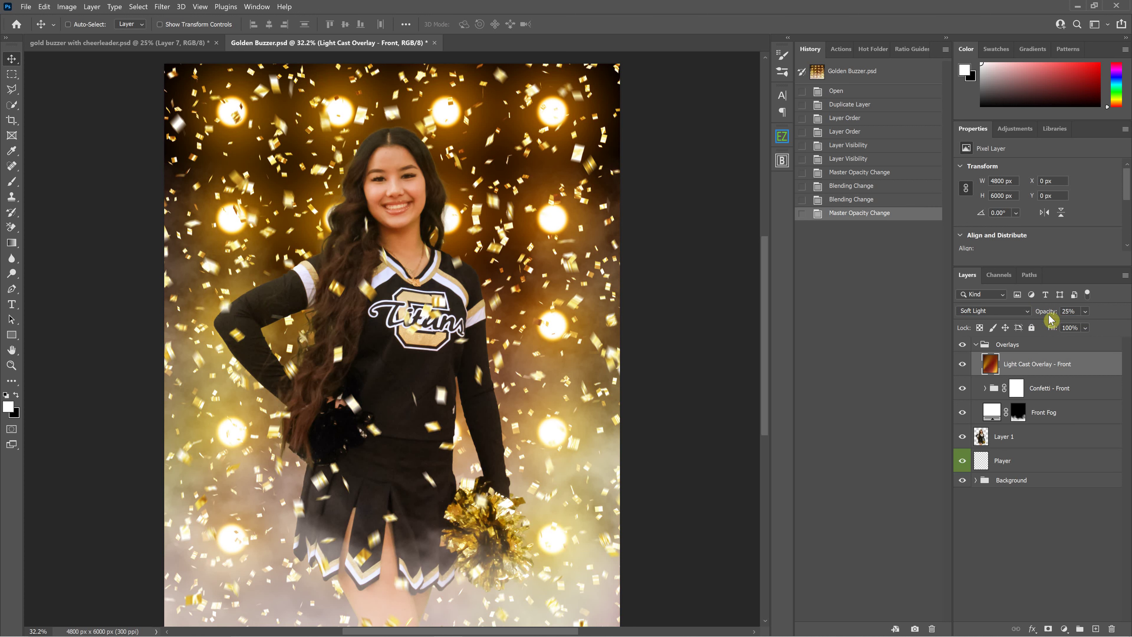
pyautogui.click(961, 364)
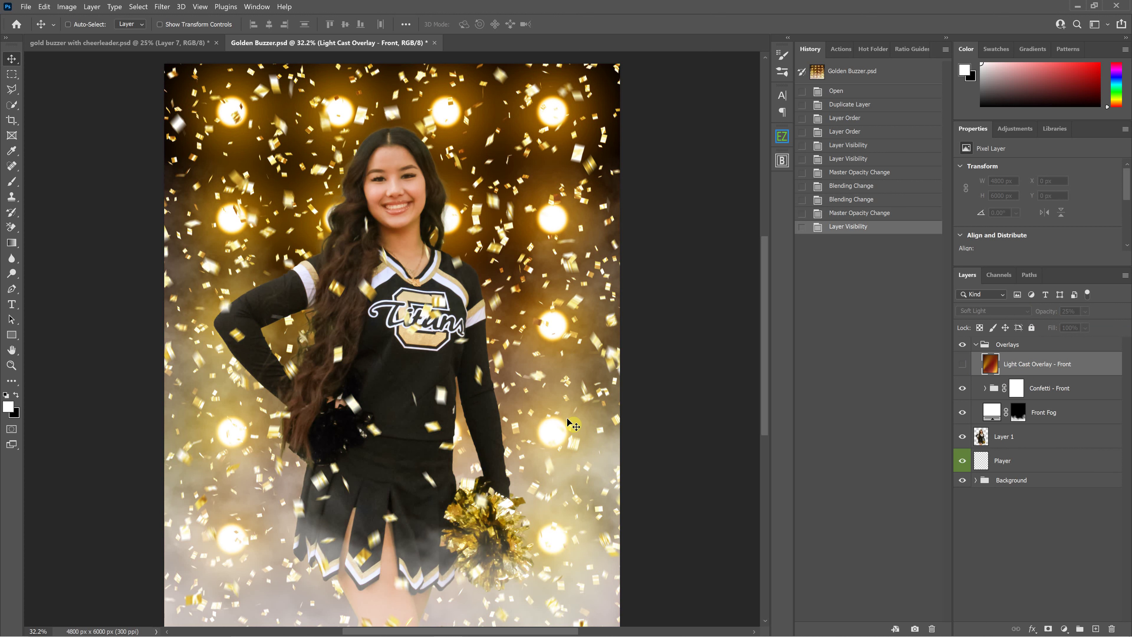
pyautogui.click(962, 364)
# Select the Confetti - Front group and expand it to list its layers
pyautogui.click(1080, 391)
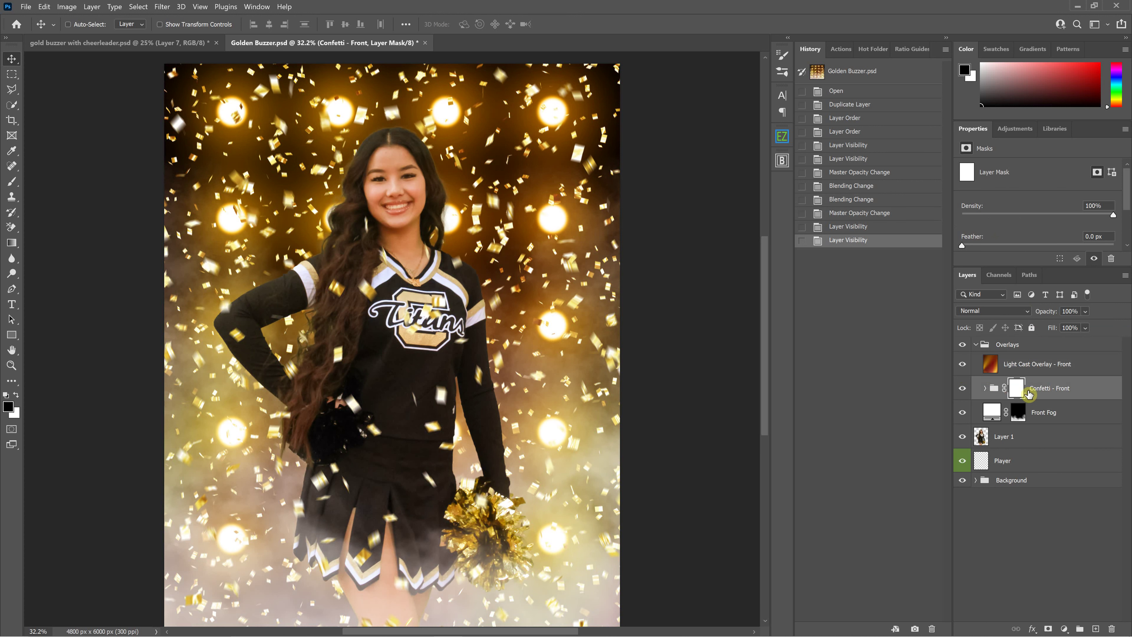
pyautogui.click(988, 391)
pyautogui.click(985, 388)
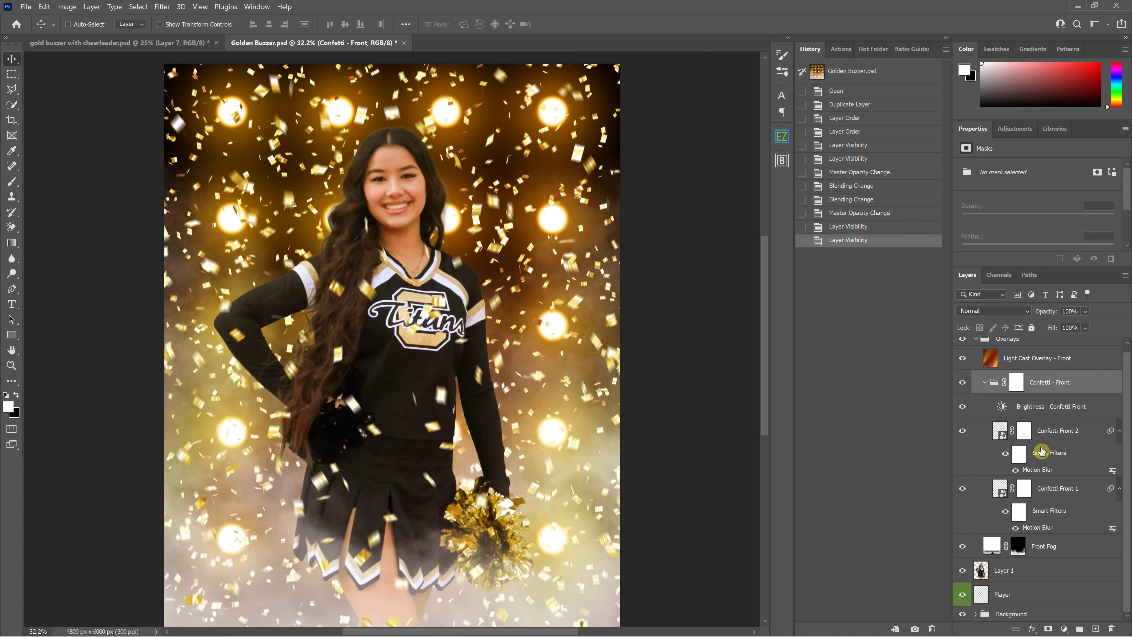
# Expand the Background group and hide its Confetti - Back group
pyautogui.click(974, 616)
pyautogui.click(976, 615)
pyautogui.scroll(-5, 999, 543)
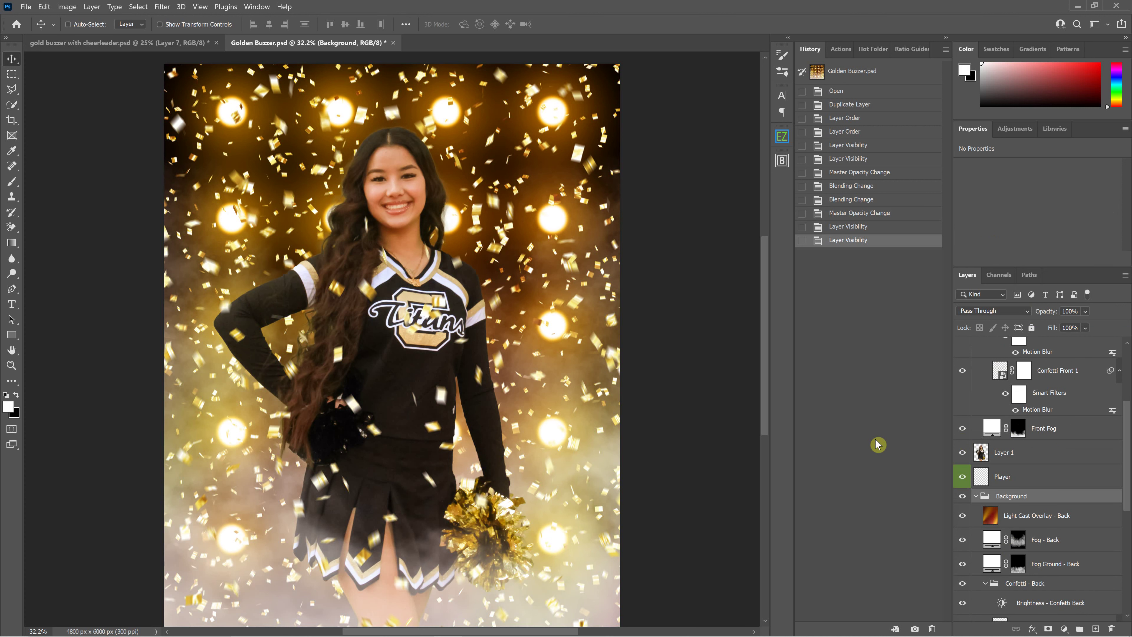
pyautogui.scroll(-3, 961, 446)
pyautogui.click(962, 435)
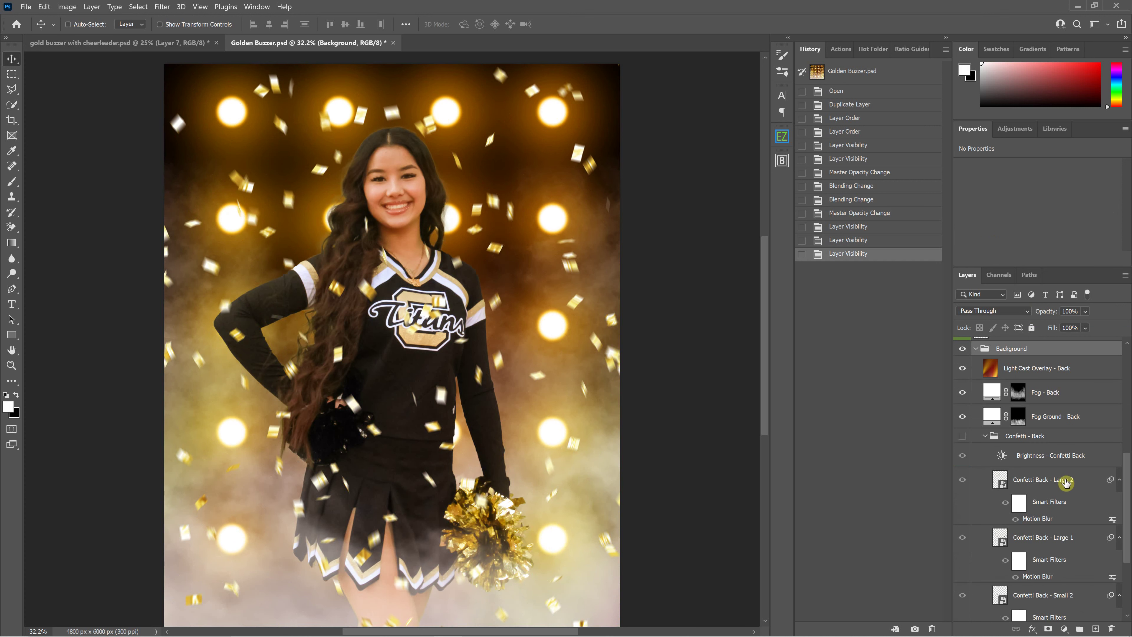
# Compare the foreground confetti with the Confetti Front 2 layer hidden and shown
pyautogui.scroll(5, 1065, 482)
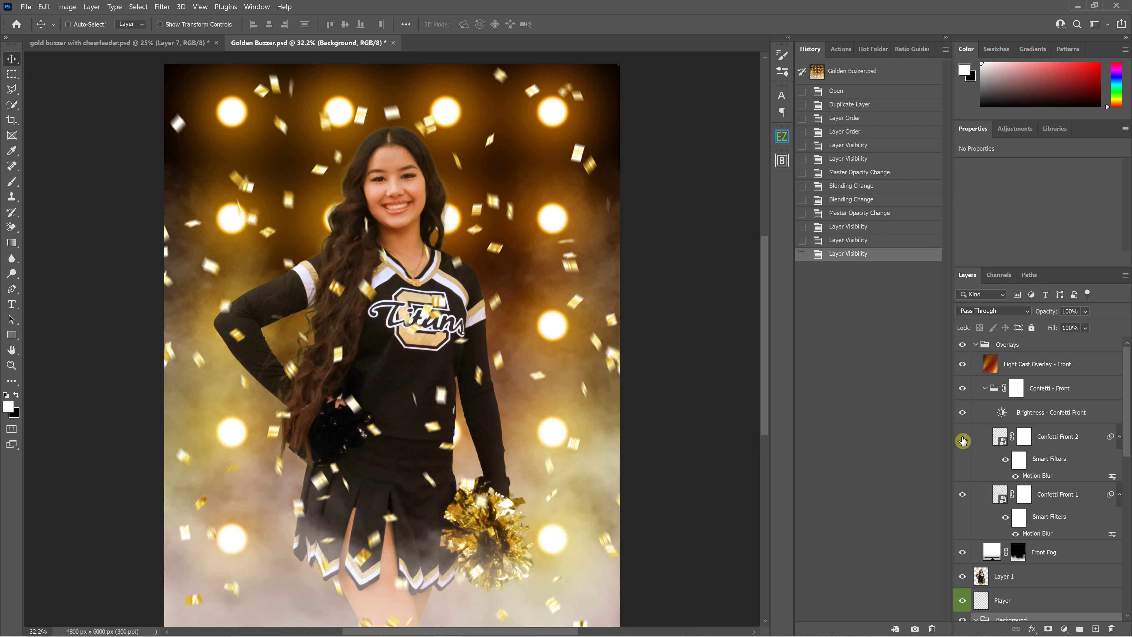
pyautogui.click(962, 440)
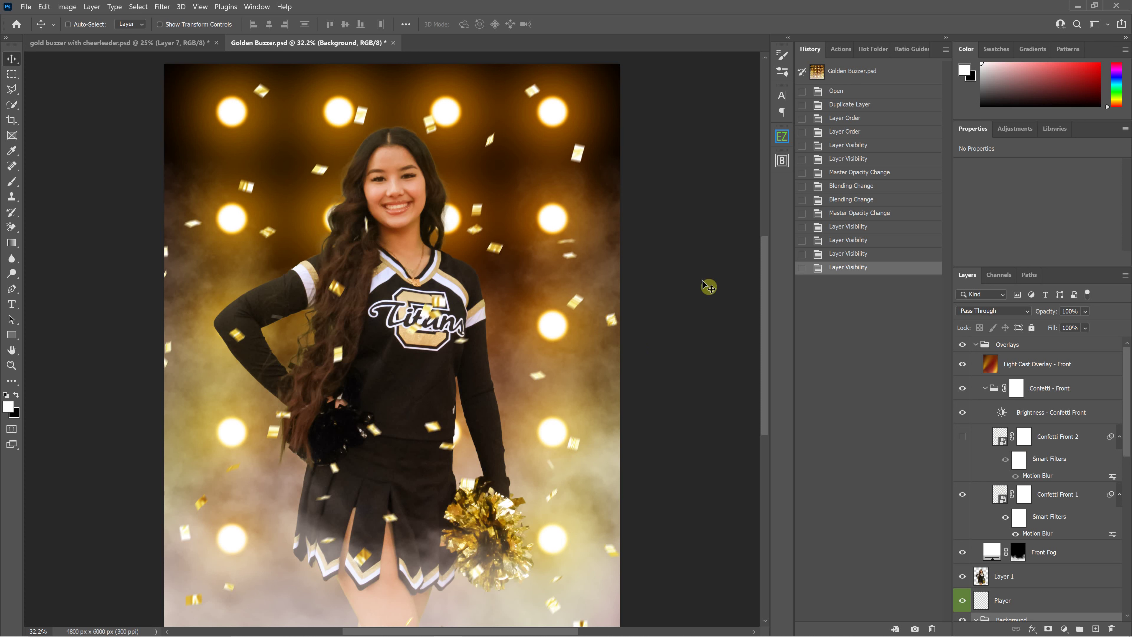
pyautogui.click(961, 438)
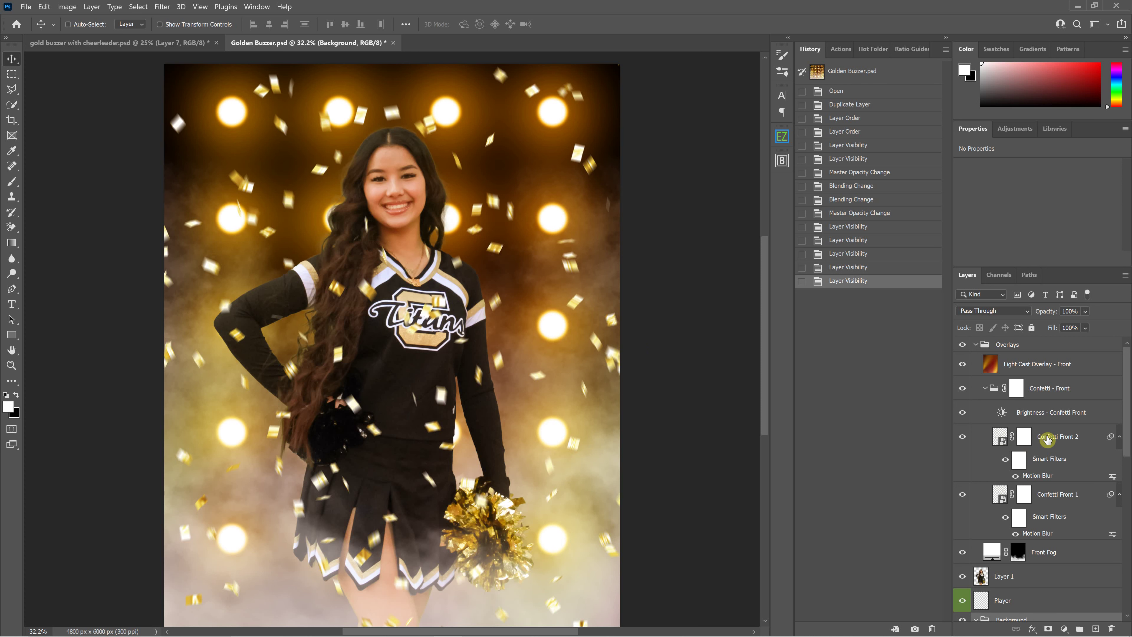
# Duplicate the Confetti Front 2 layer and move the copy to about X -5552 px, Y -3615 px
pyautogui.click(1022, 427)
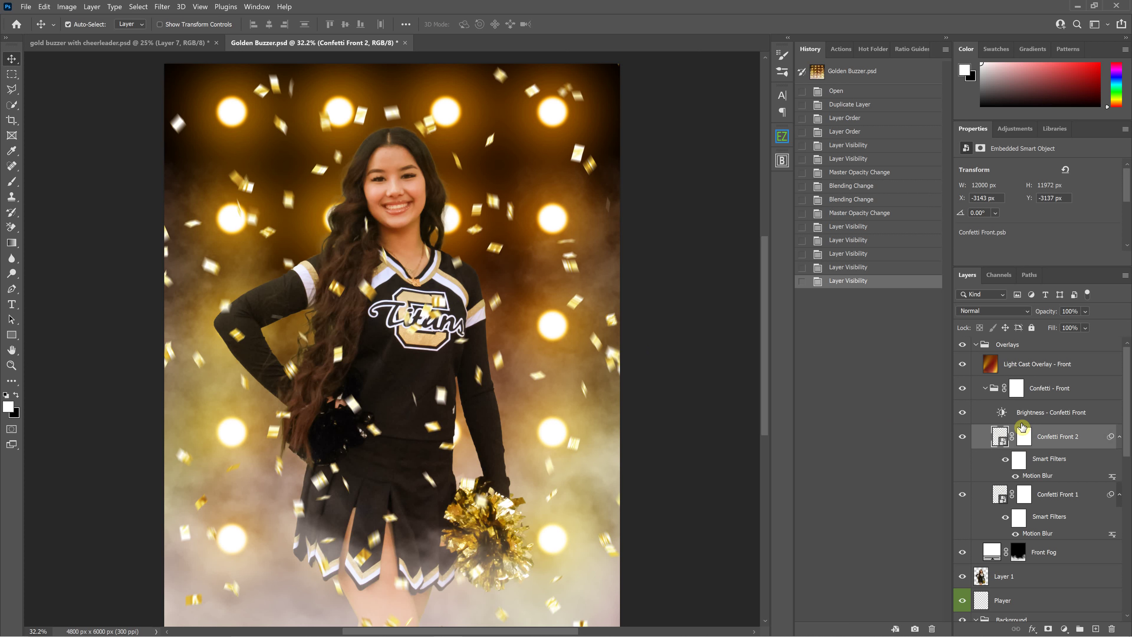
pyautogui.hotkey('ctrl', 'j')
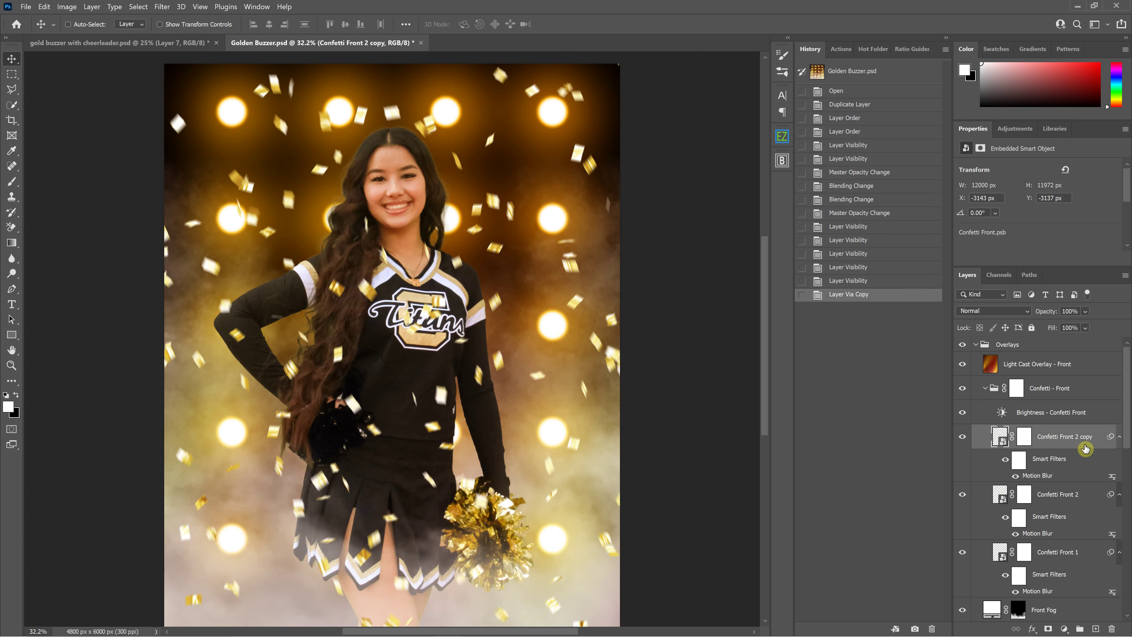
pyautogui.moveTo(294, 207); pyautogui.dragTo(281, 244)
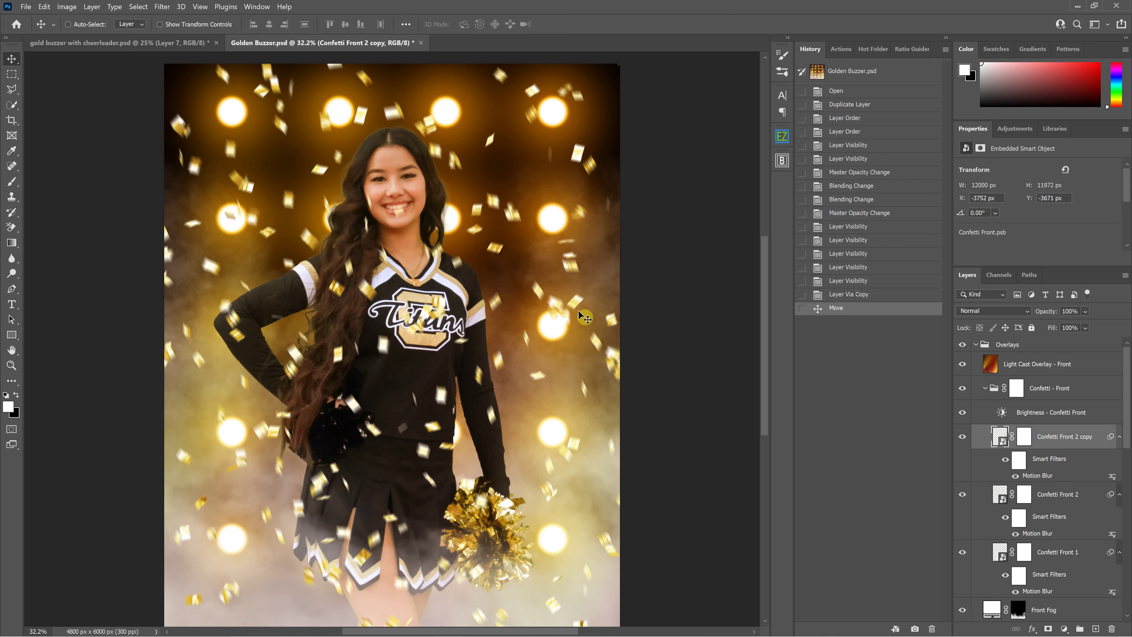
pyautogui.moveTo(417, 306); pyautogui.dragTo(187, 307)
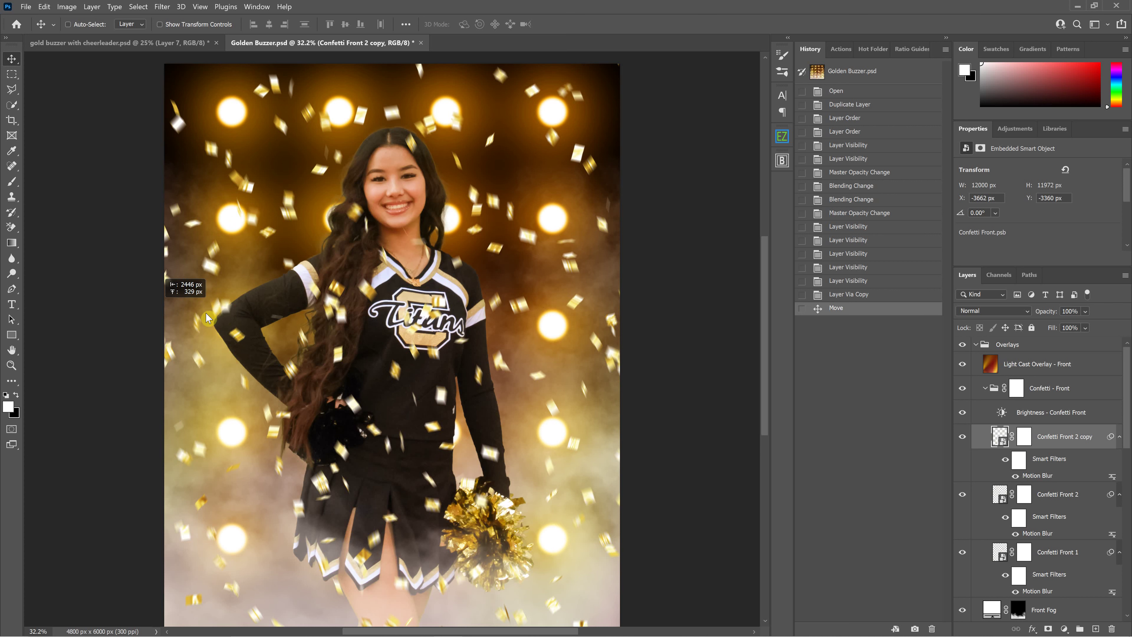
pyautogui.click(207, 317)
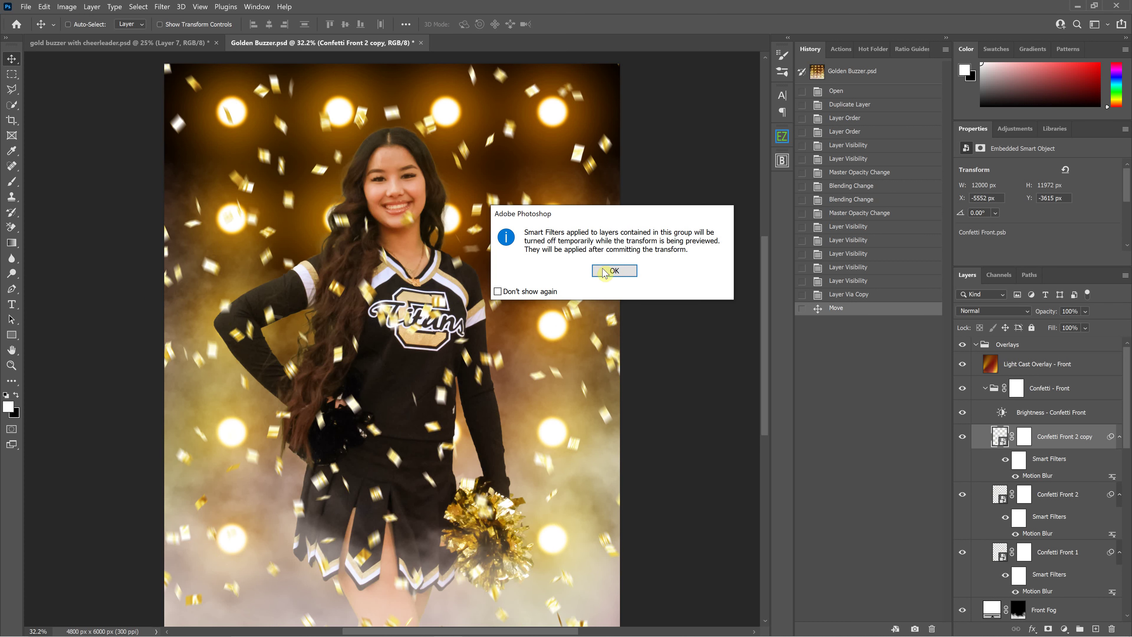
# Free-transform the Confetti Front 2 copy, moving its reference point to about X 1344 px, Y 2723 px
pyautogui.click(613, 270)
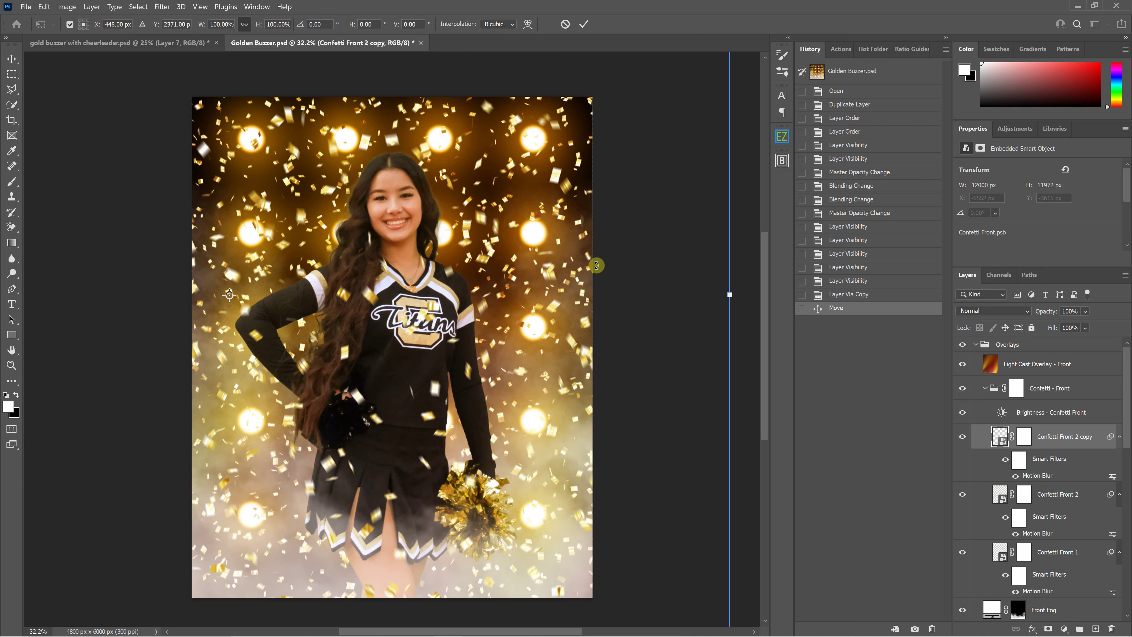
pyautogui.hotkey('ctrl', '-')
pyautogui.hotkey('ctrl', '-')
pyautogui.hotkey('ctrl', '-')
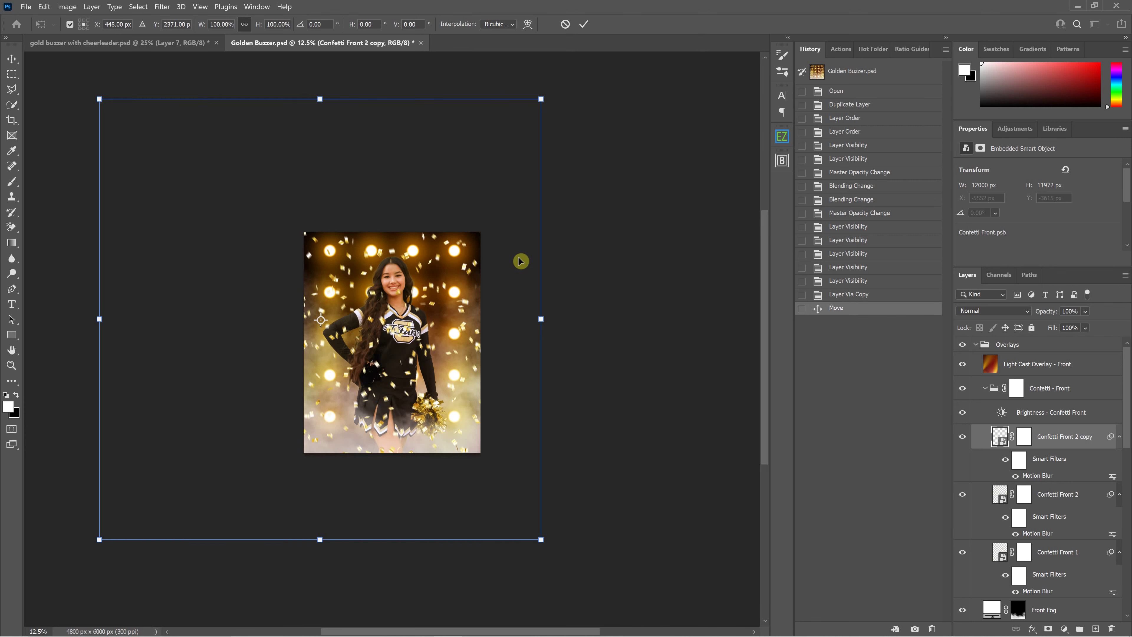
pyautogui.moveTo(261, 445); pyautogui.dragTo(177, 333)
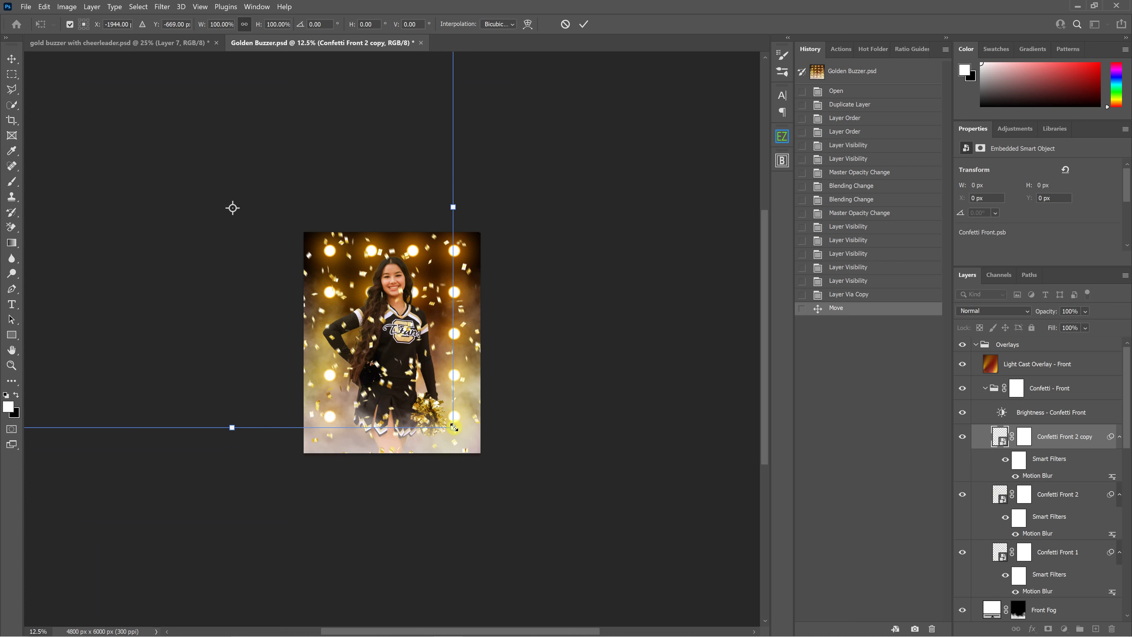
pyautogui.moveTo(455, 401); pyautogui.dragTo(561, 518)
# Rotate the Confetti Front 2 copy by 90° and move it to about X -3218 px, Y -5157 px
pyautogui.click(319, 24)
pyautogui.write('90')
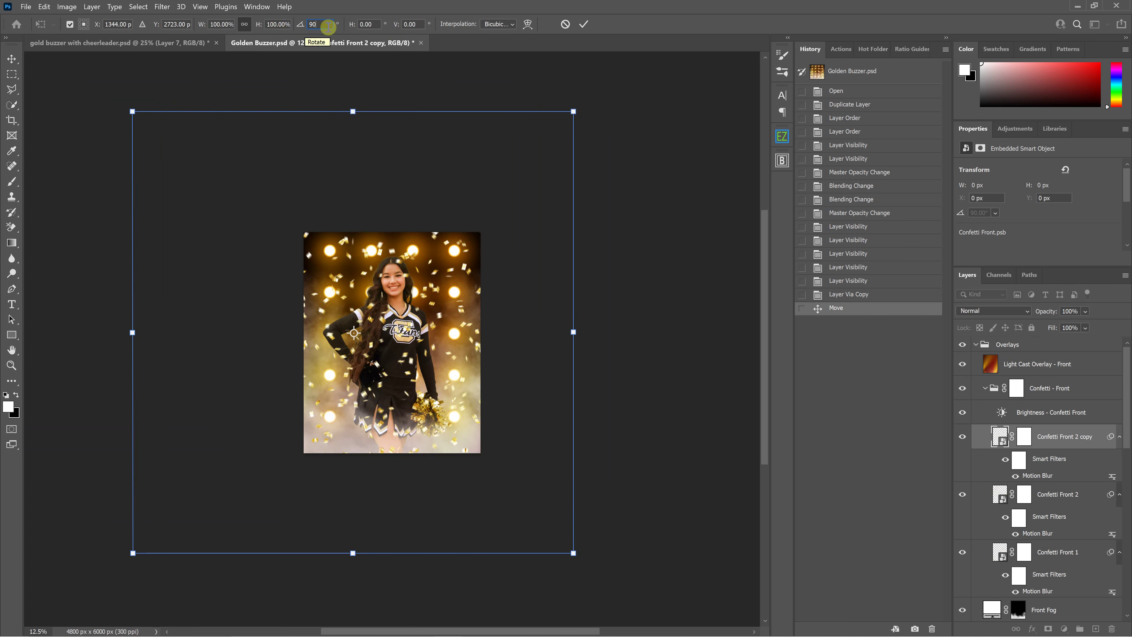
pyautogui.moveTo(595, 105); pyautogui.dragTo(520, 138)
pyautogui.moveTo(329, 26); pyautogui.dragTo(246, 21)
pyautogui.write('90')
pyautogui.press('Return')
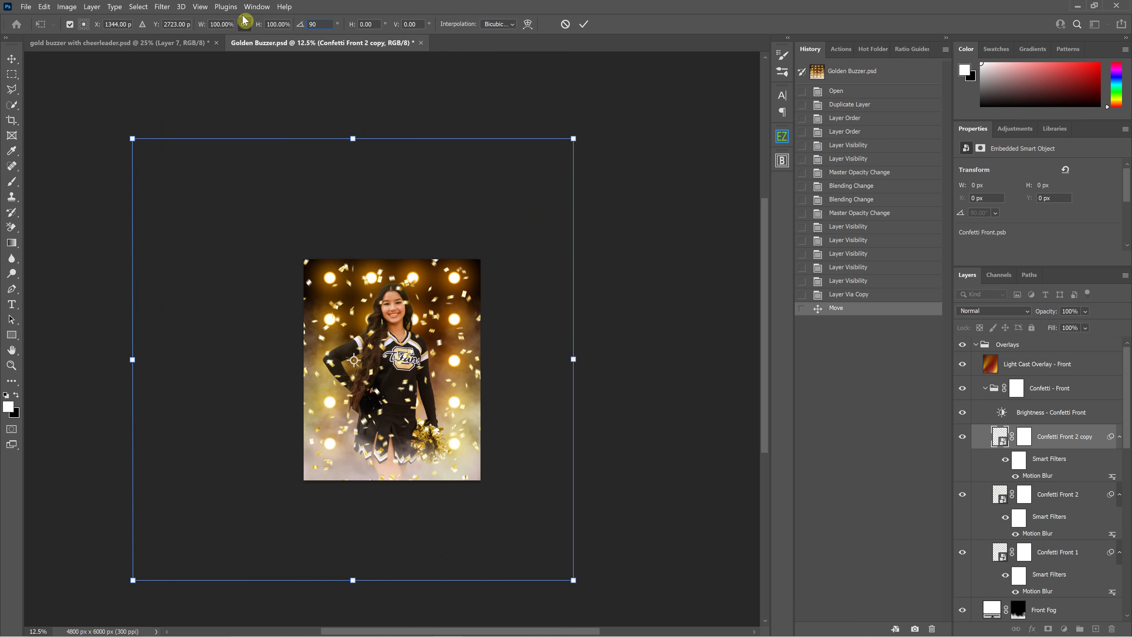
pyautogui.moveTo(556, 304); pyautogui.dragTo(606, 238)
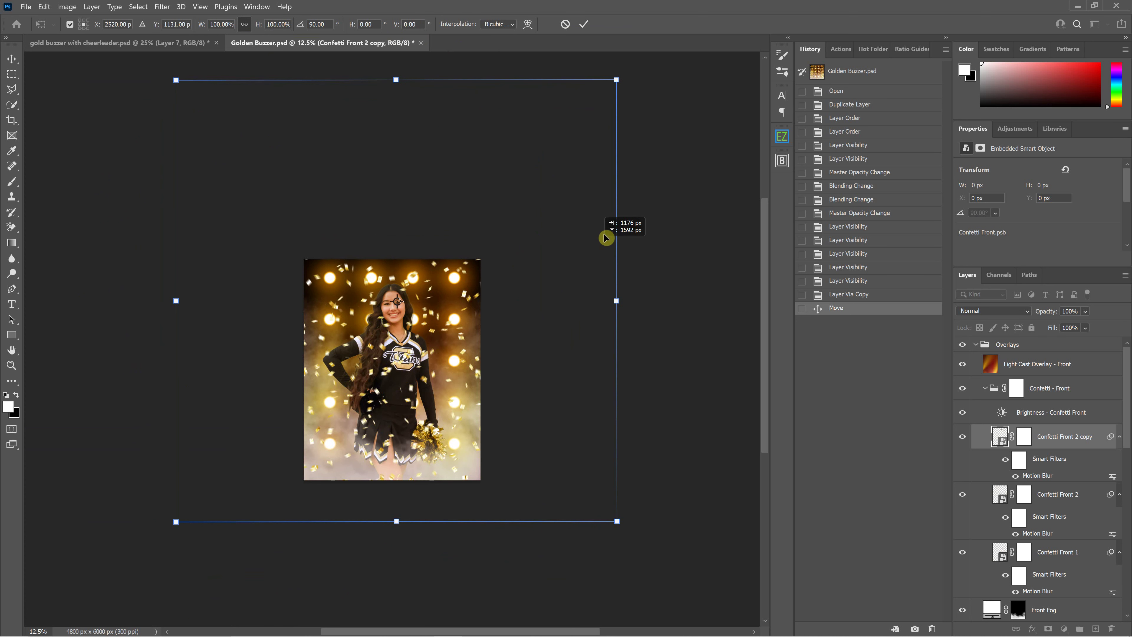
pyautogui.click(586, 25)
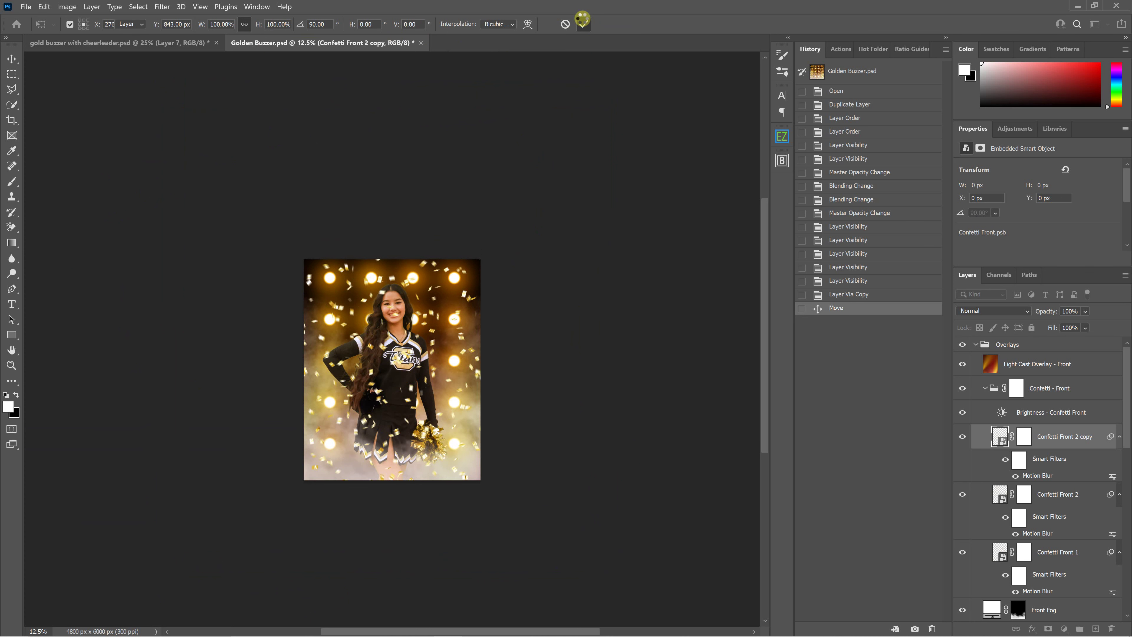
pyautogui.click(583, 22)
# Collapse the Confetti - Front group and target its layer mask for editing
pyautogui.hotkey('ctrl', '+')
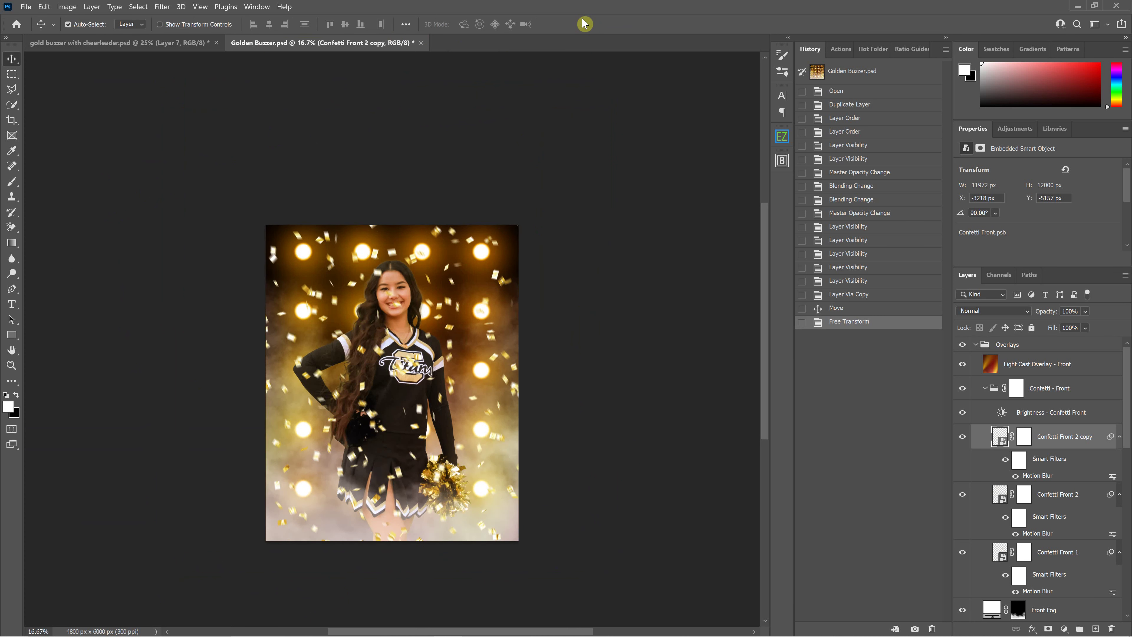
pyautogui.hotkey('ctrl', '+')
pyautogui.hotkey('ctrl', '+')
pyautogui.hotkey('ctrl', '+')
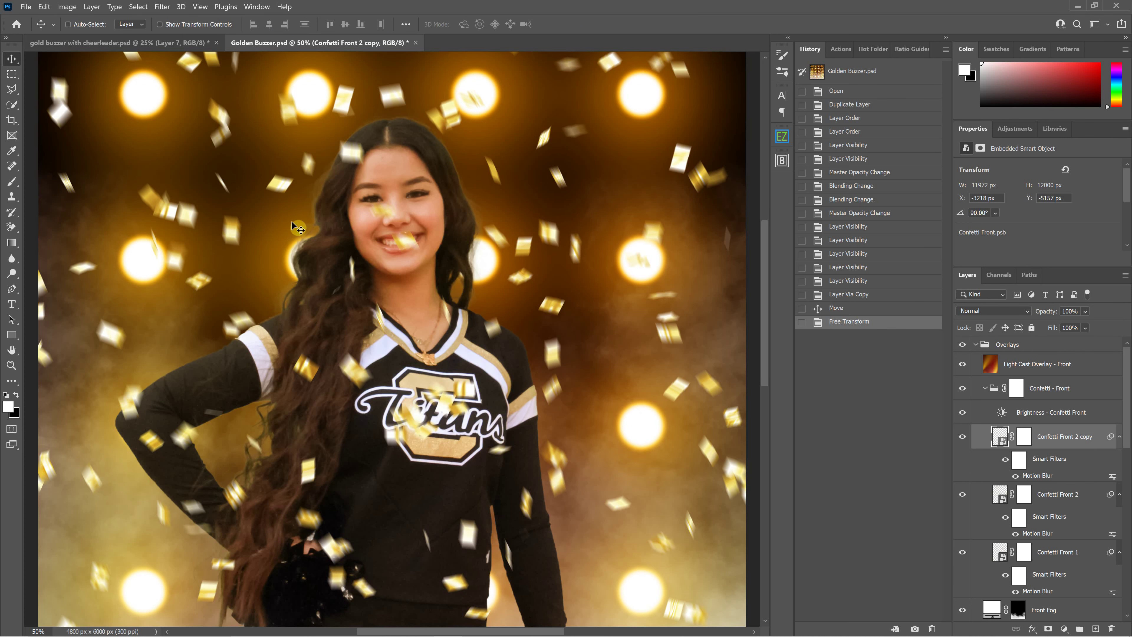
pyautogui.scroll(1, 1045, 464)
pyautogui.scroll(-1, 1045, 466)
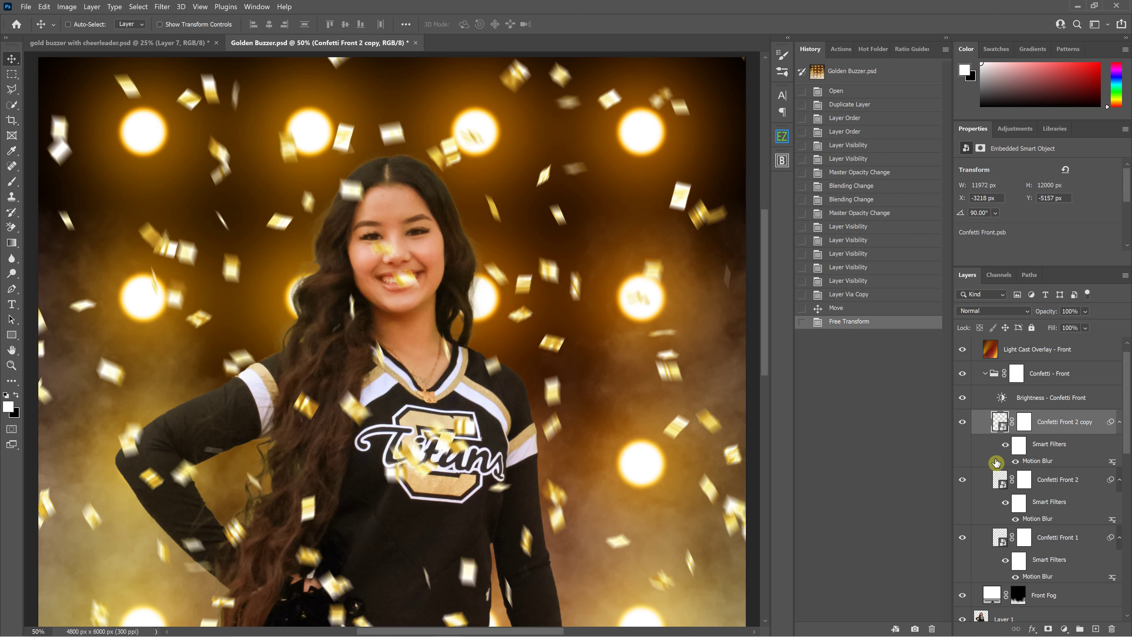
pyautogui.click(1024, 422)
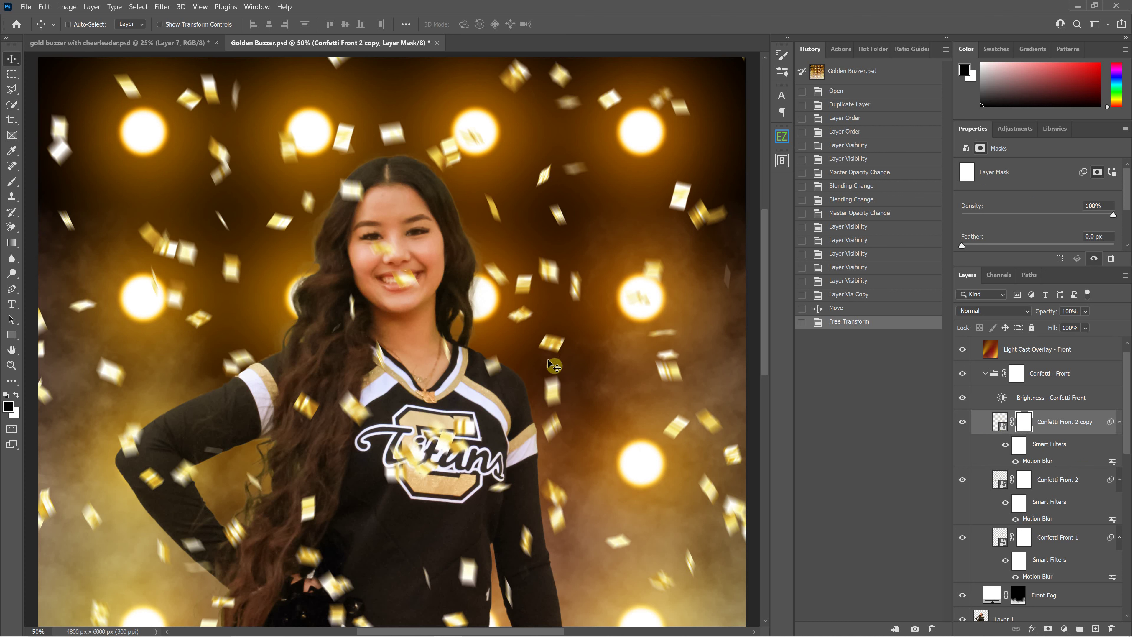
pyautogui.click(1017, 374)
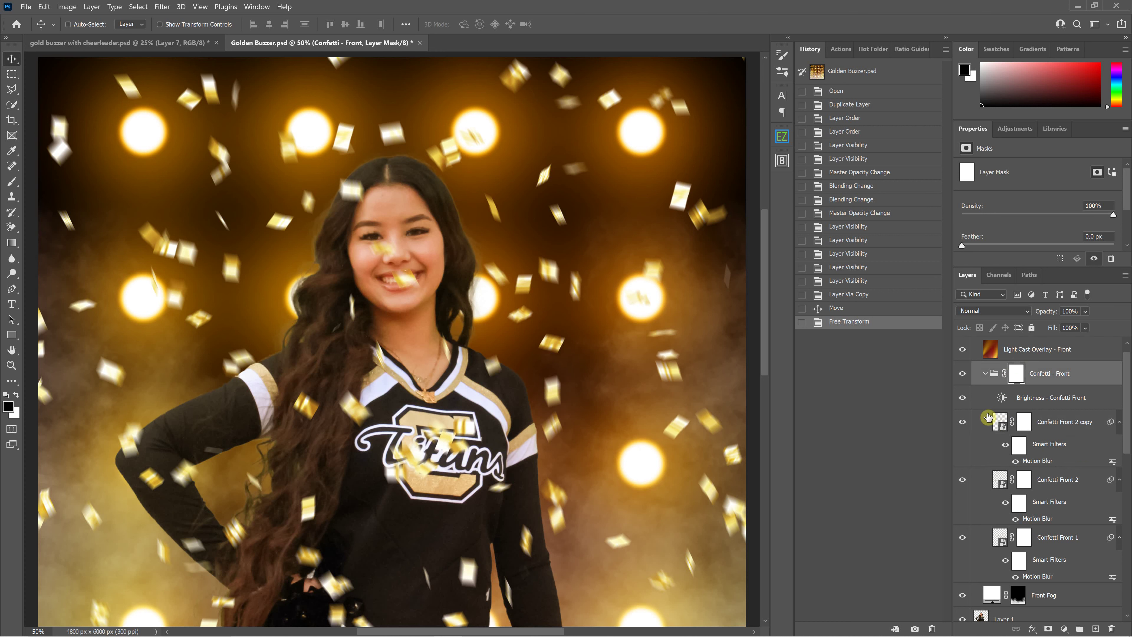
pyautogui.click(986, 376)
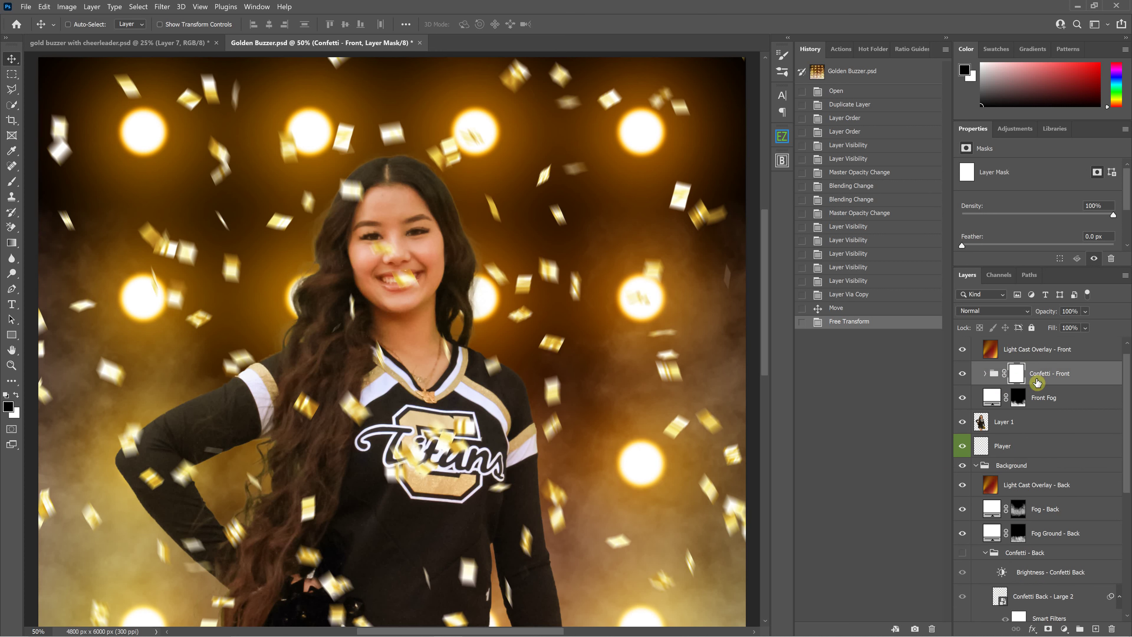
pyautogui.click(1020, 377)
# Paint black on the Confetti - Front group mask with a 300 px brush to hide confetti over the cheerleader's face and hair
pyautogui.click(14, 181)
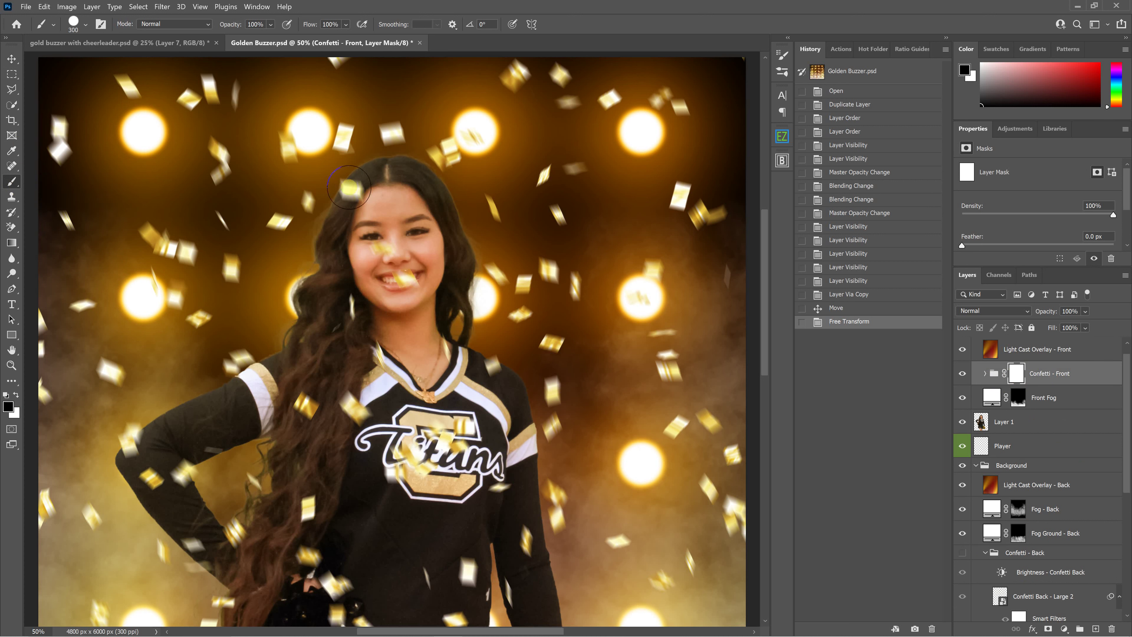
pyautogui.click(351, 191)
pyautogui.moveTo(383, 250); pyautogui.dragTo(413, 281)
pyautogui.scroll(-1, 412, 274)
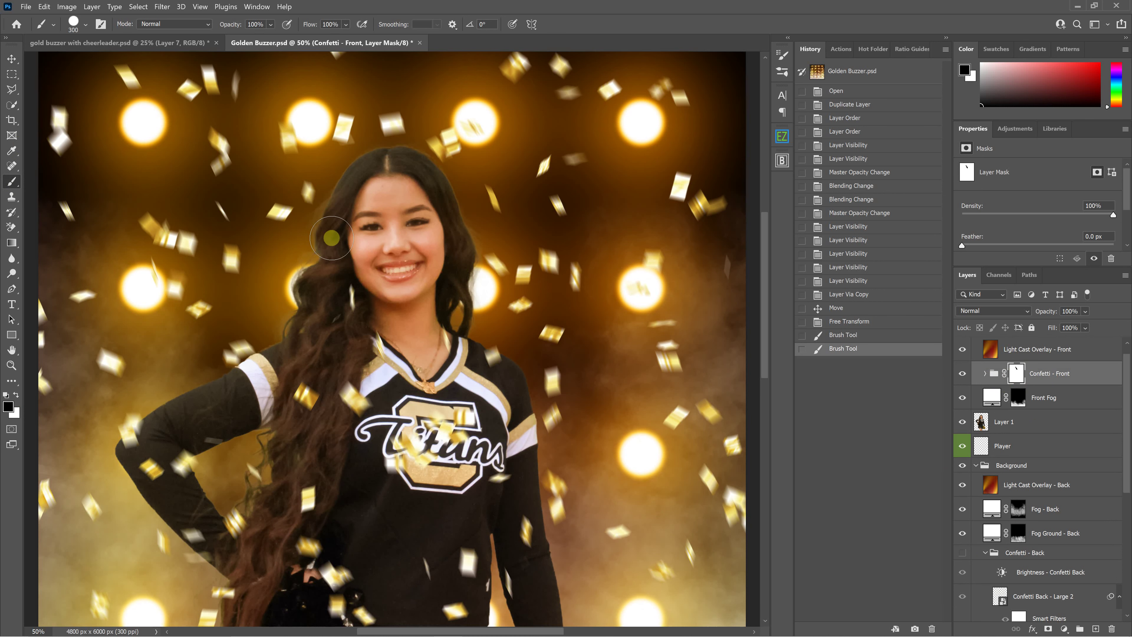
pyautogui.scroll(2, 370, 231)
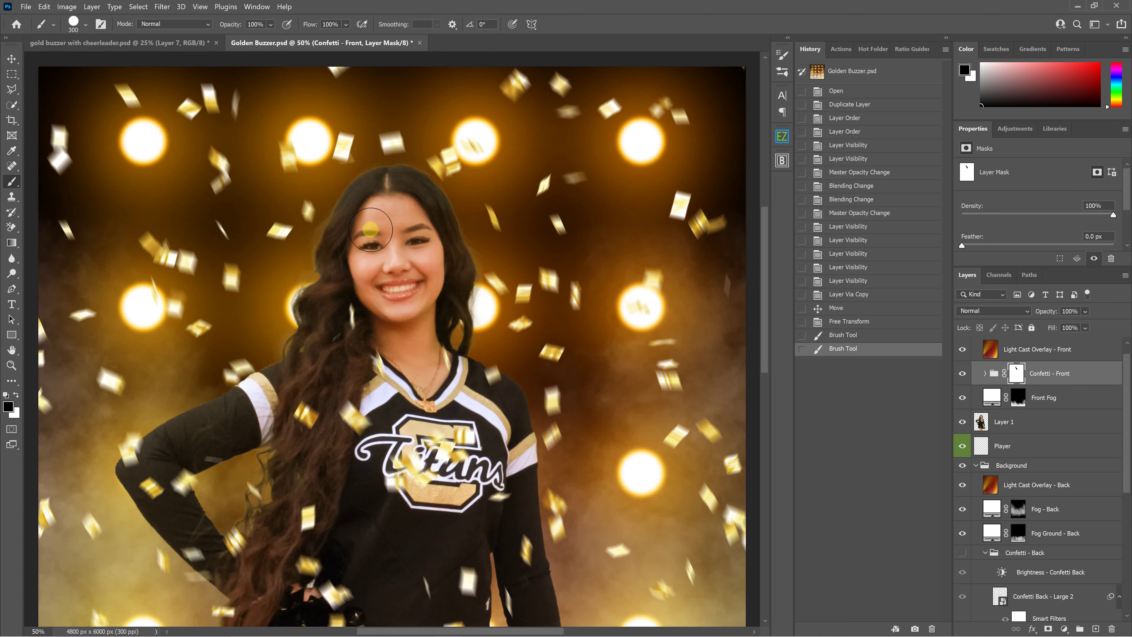
pyautogui.scroll(-1, 372, 227)
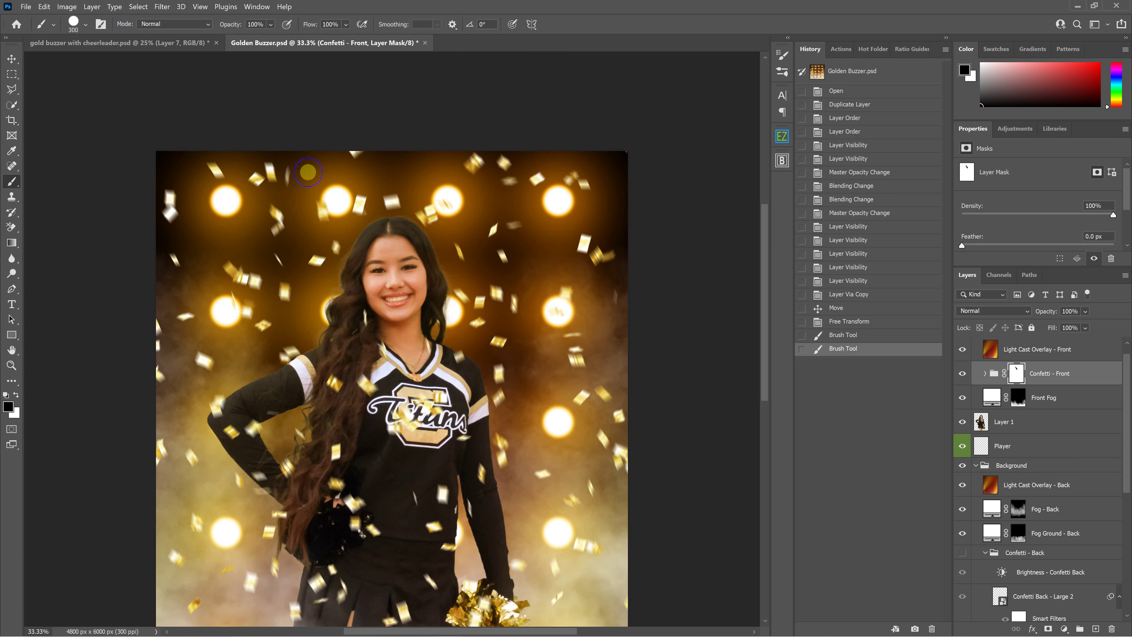
pyautogui.hotkey('ctrl', '0')
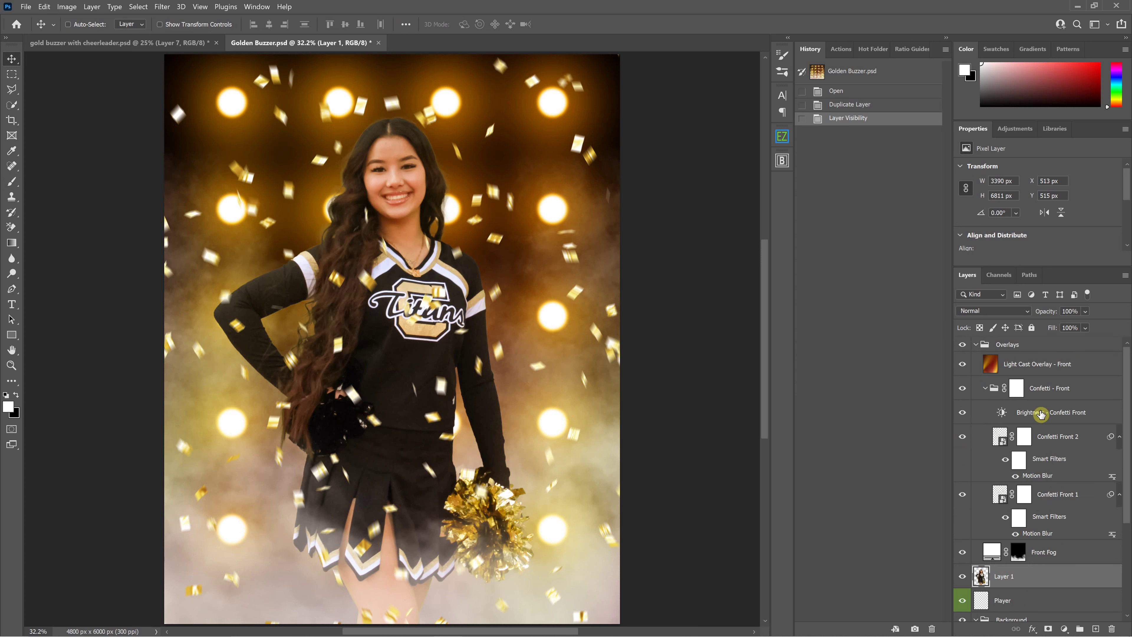
# Lower the Brightness - Confetti Front adjustment's brightness to -150
pyautogui.click(1041, 414)
pyautogui.scroll(-5, 1023, 490)
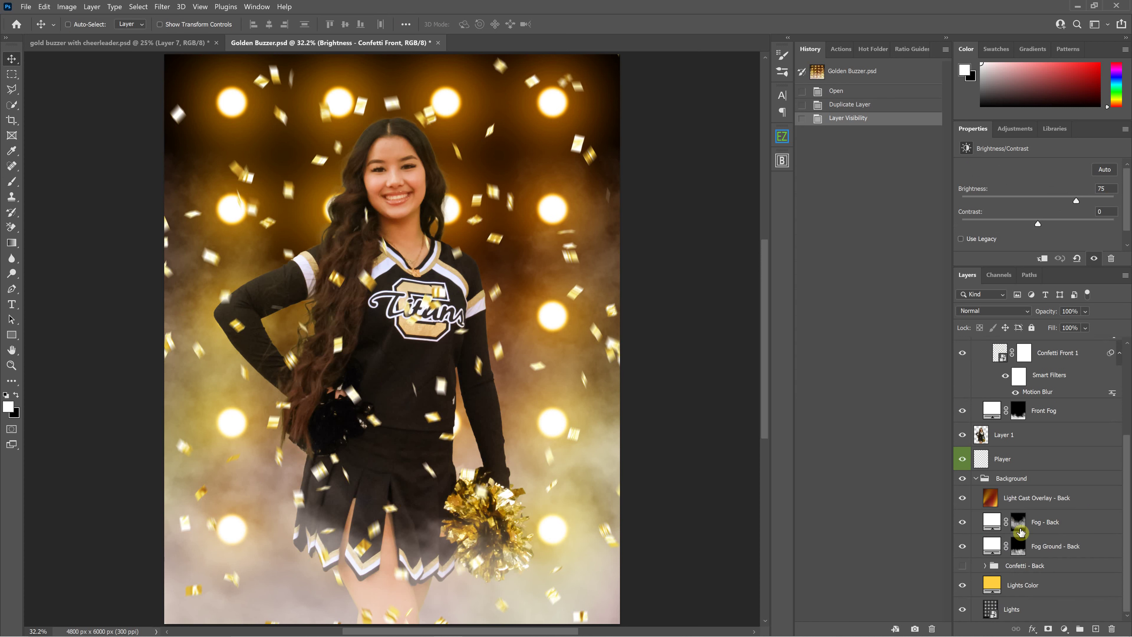
pyautogui.scroll(3, 1020, 531)
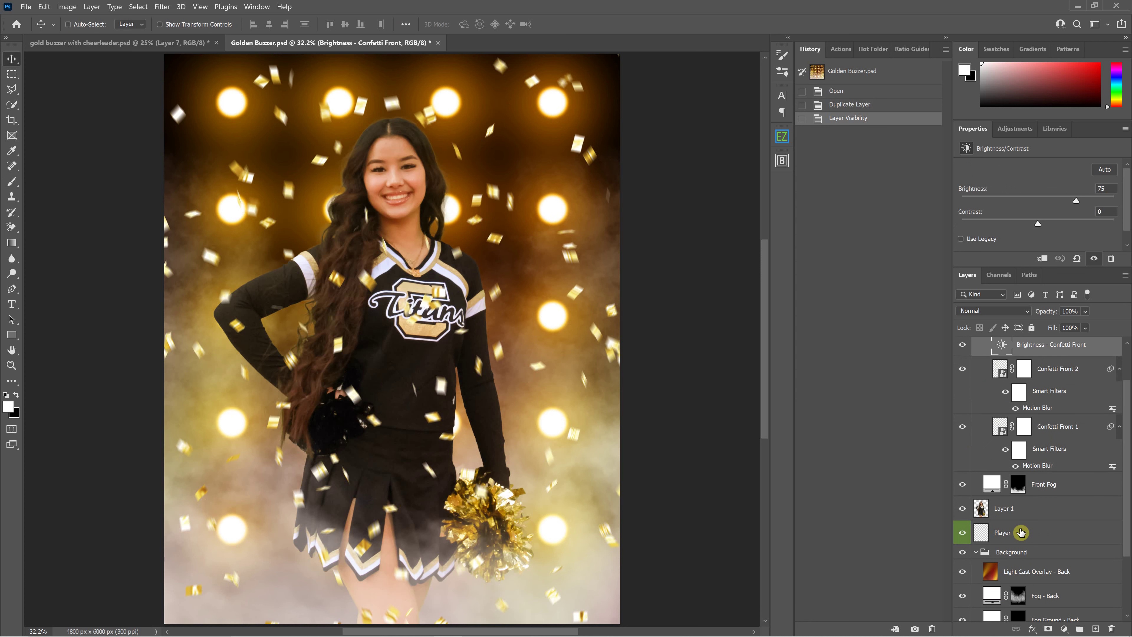
pyautogui.scroll(3, 1020, 532)
pyautogui.moveTo(1079, 203); pyautogui.dragTo(1080, 202)
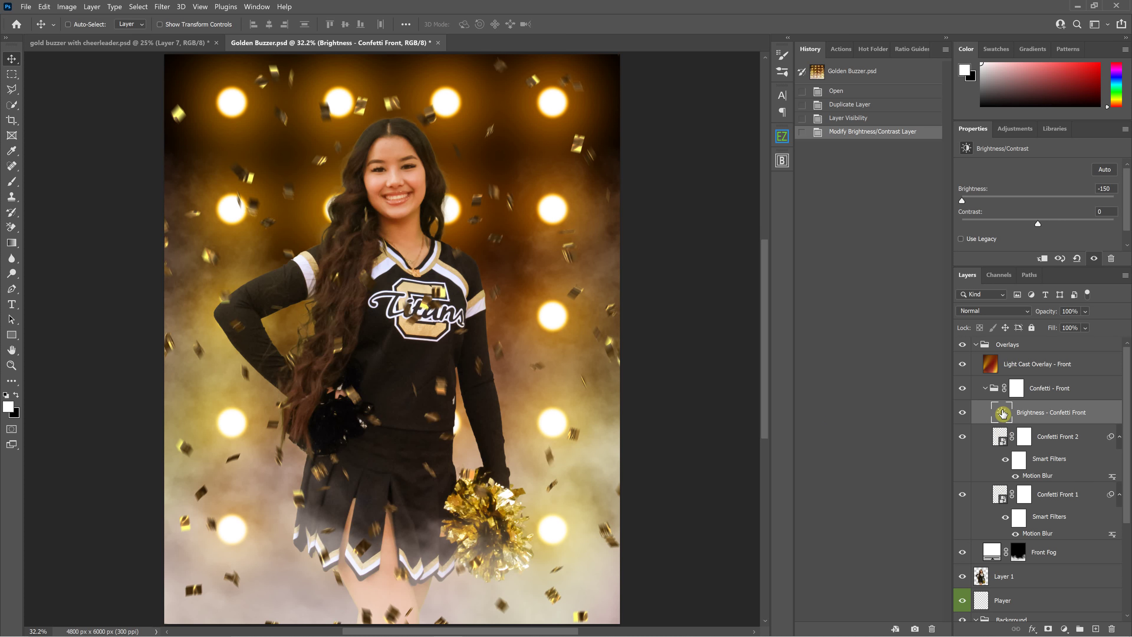
# Test the Brightness - Confetti Front adjustment clipped to the Confetti Front 2 layer, and release the clipping mask
pyautogui.click(1125, 275)
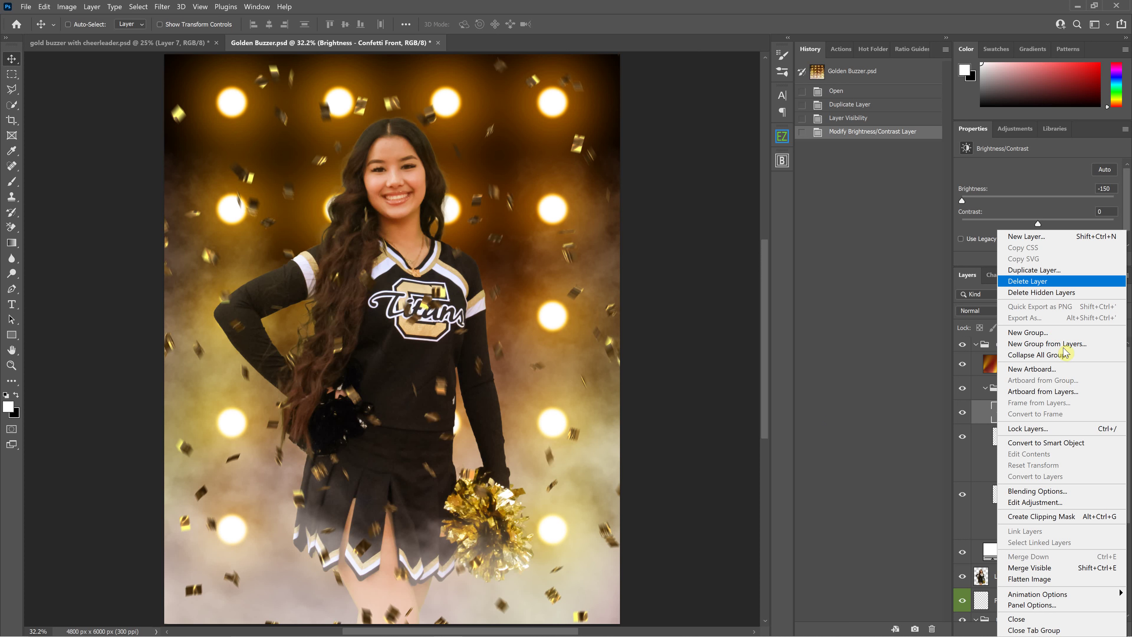
pyautogui.click(1052, 516)
pyautogui.moveTo(961, 200); pyautogui.dragTo(974, 200)
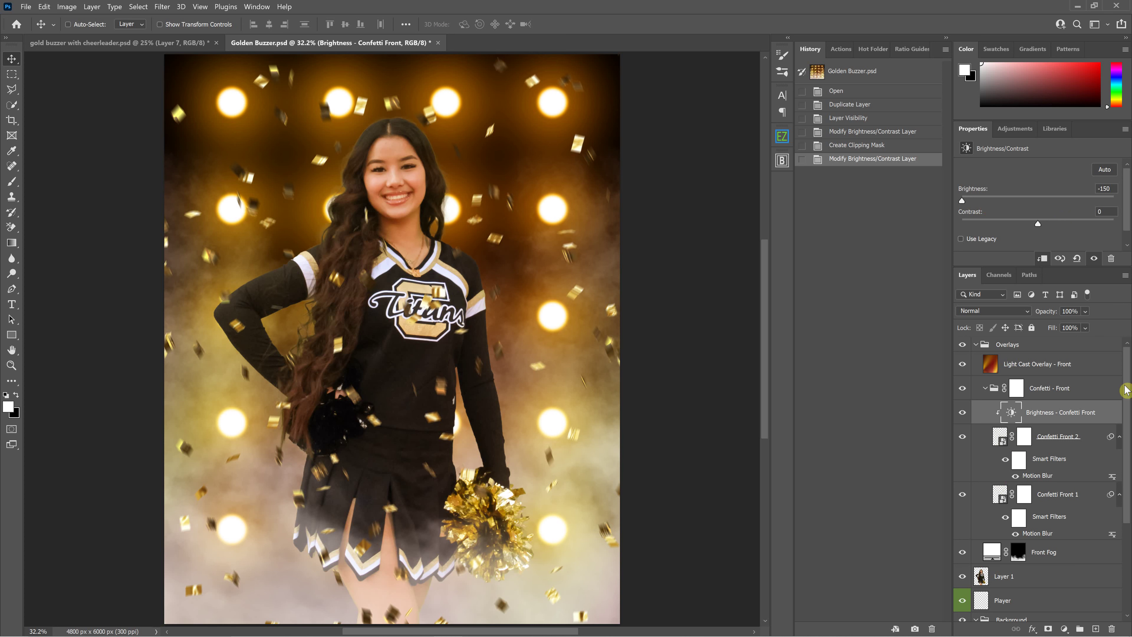
pyautogui.click(1124, 275)
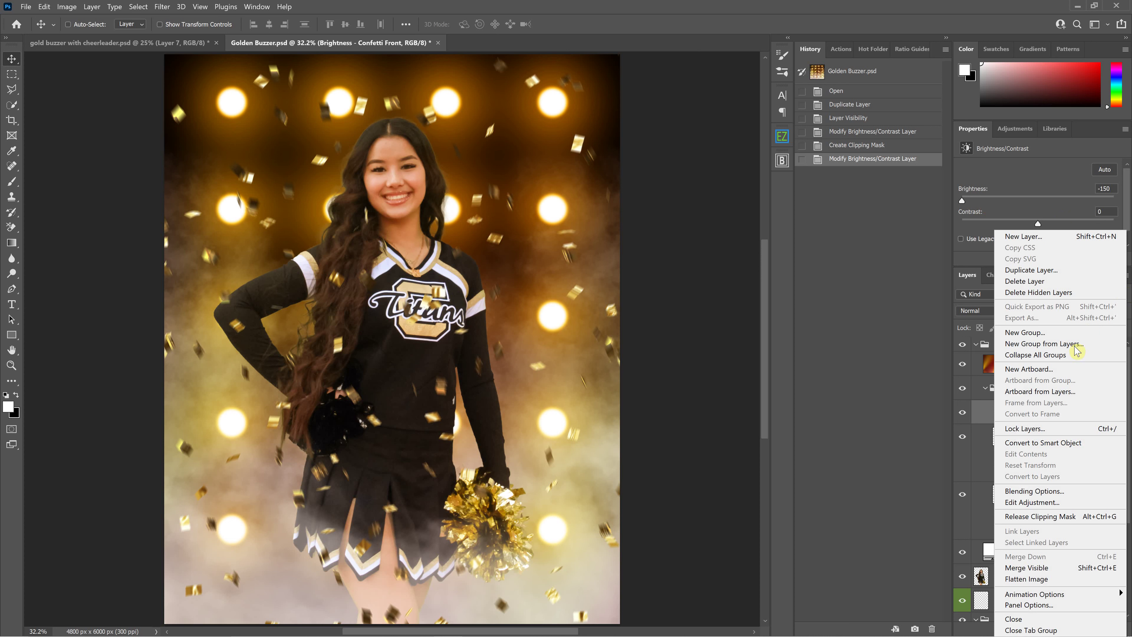
pyautogui.click(1056, 517)
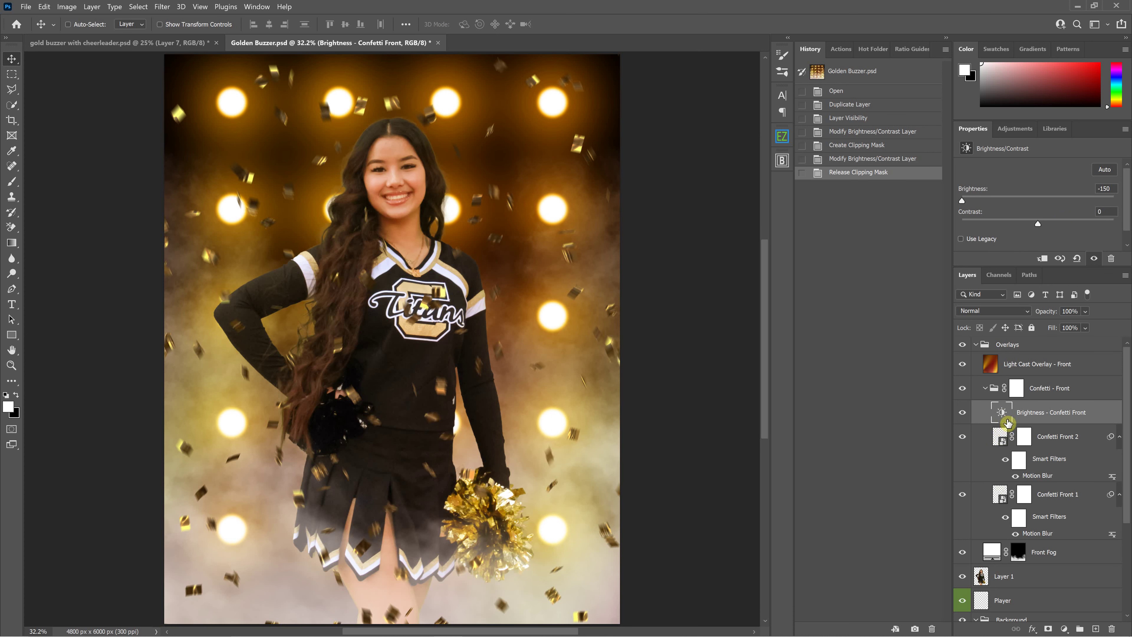
# Set the Brightness - Confetti Front adjustment's brightness to 75
pyautogui.click(1104, 188)
pyautogui.write('7')
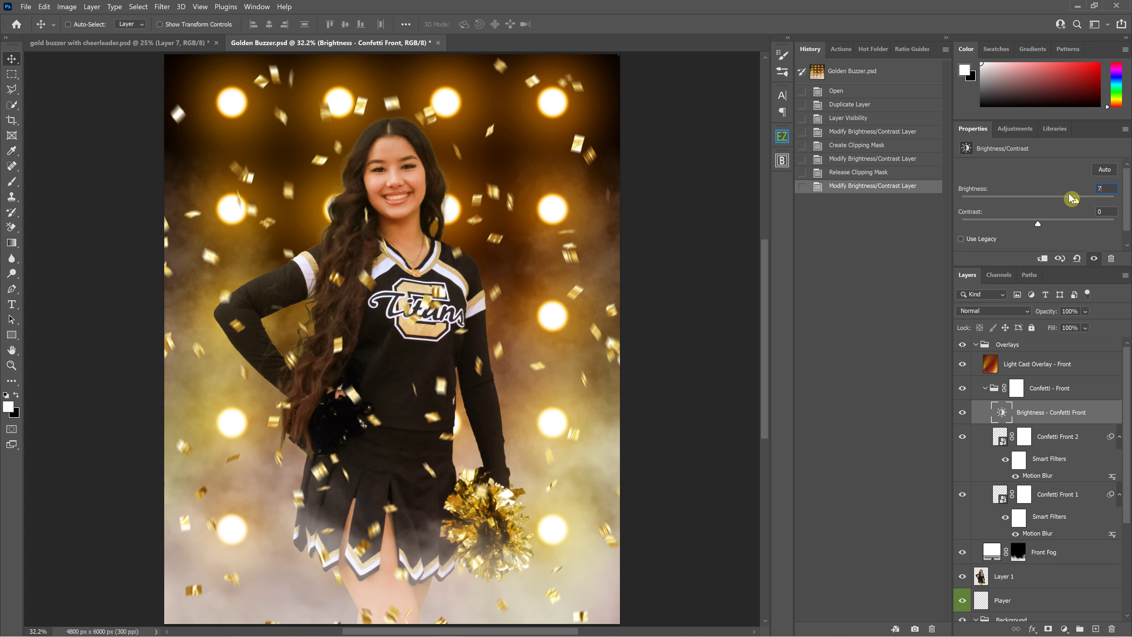
pyautogui.write('5')
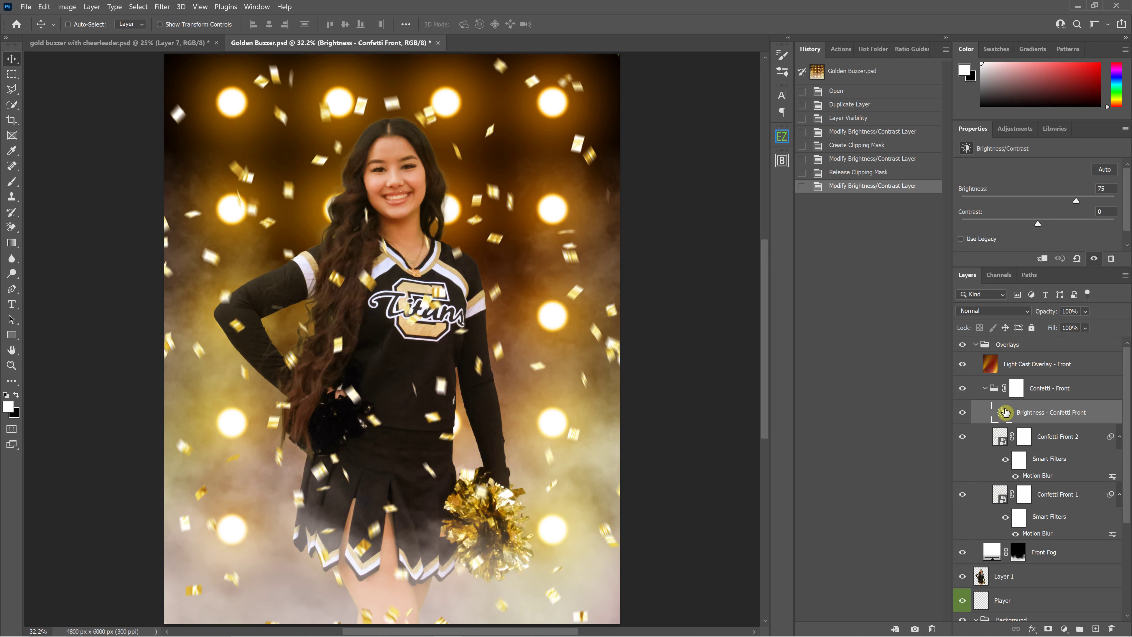
pyautogui.scroll(-1, 1005, 411)
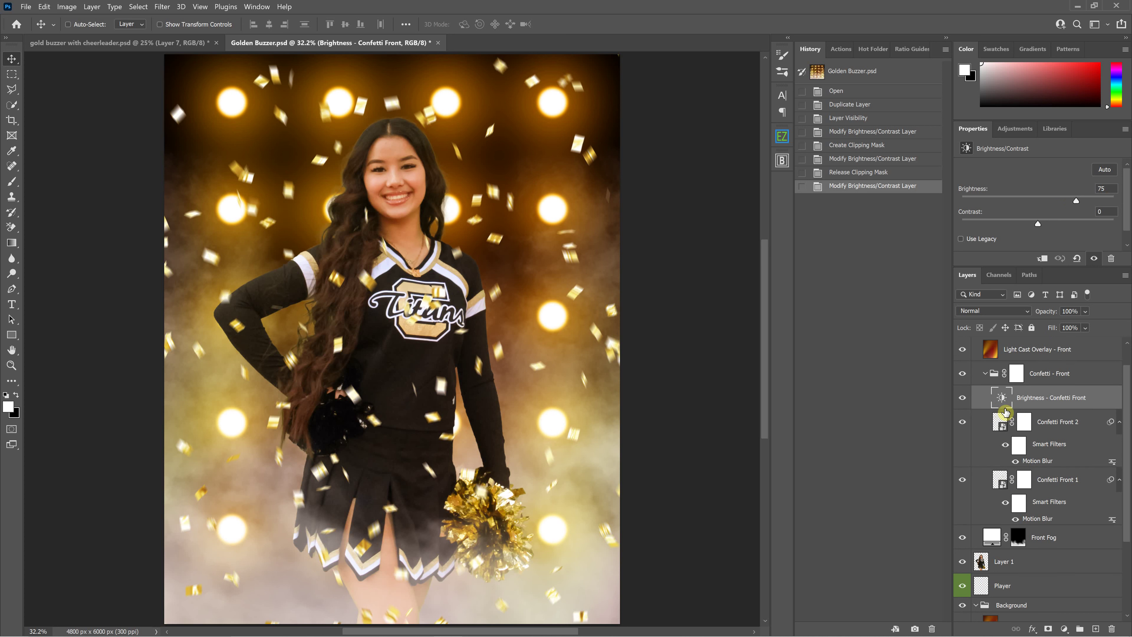
pyautogui.scroll(1, 1006, 411)
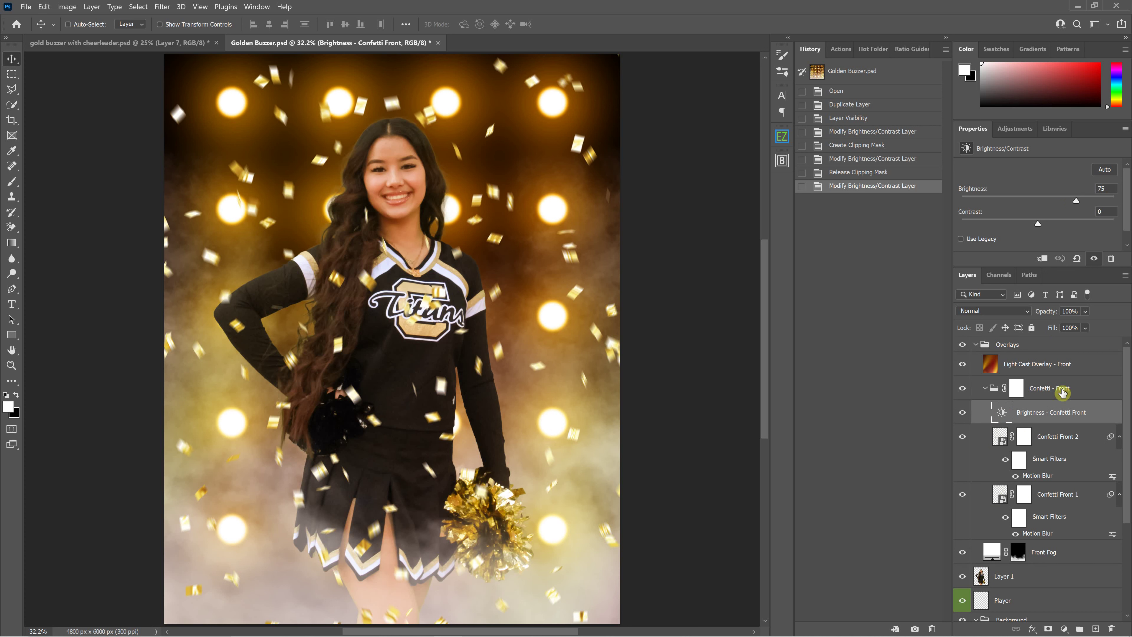
# Change the Confetti - Front group's blend mode to Pass Through
pyautogui.click(1080, 391)
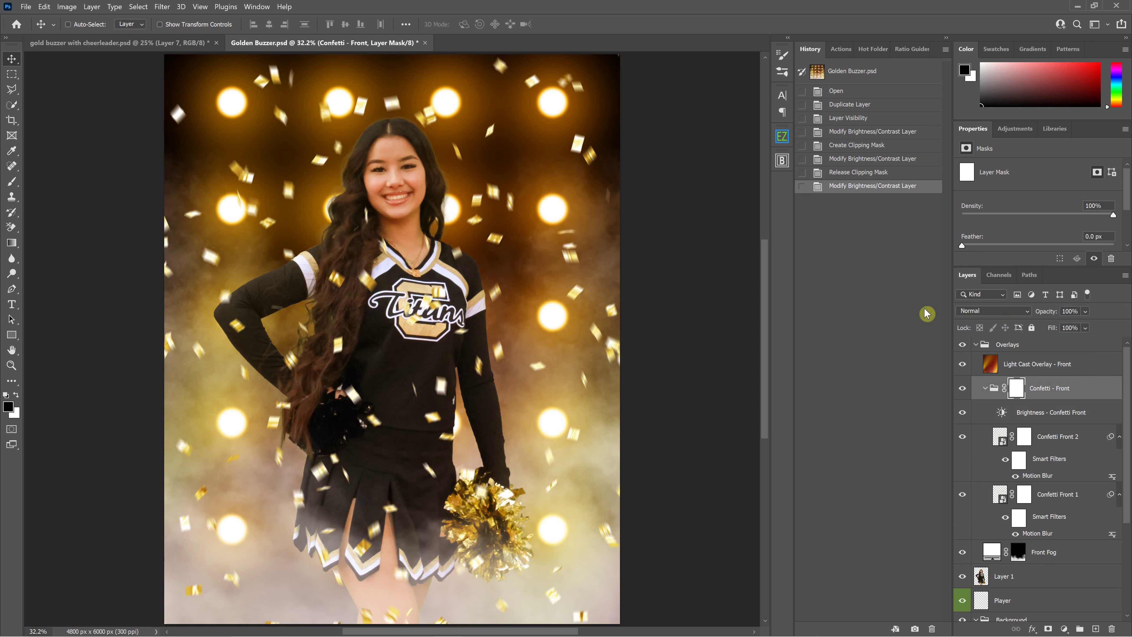
pyautogui.click(995, 313)
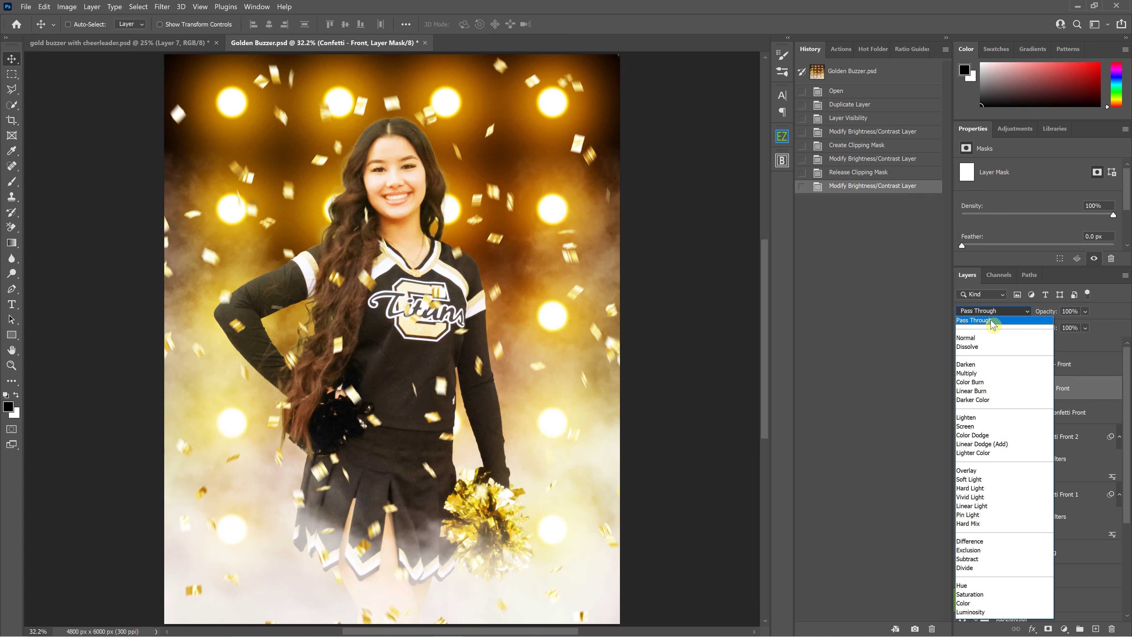
pyautogui.click(991, 320)
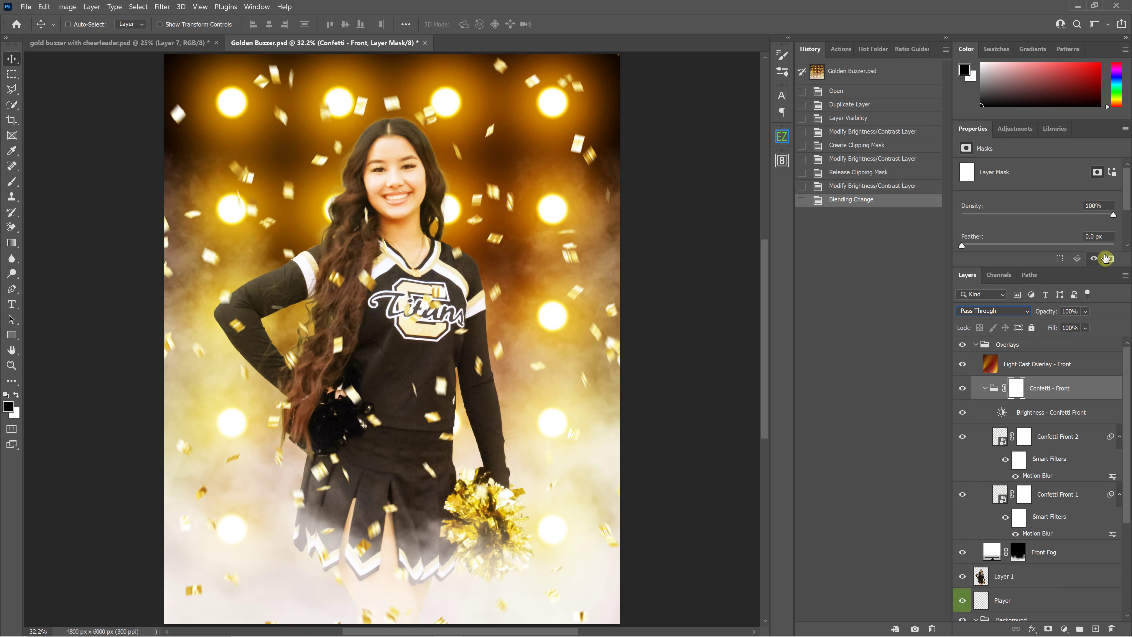
# Try brightness values of 93 and -27 on the Brightness - Confetti Front adjustment, and return it to 75
pyautogui.click(1031, 417)
pyautogui.scroll(-1, 979, 540)
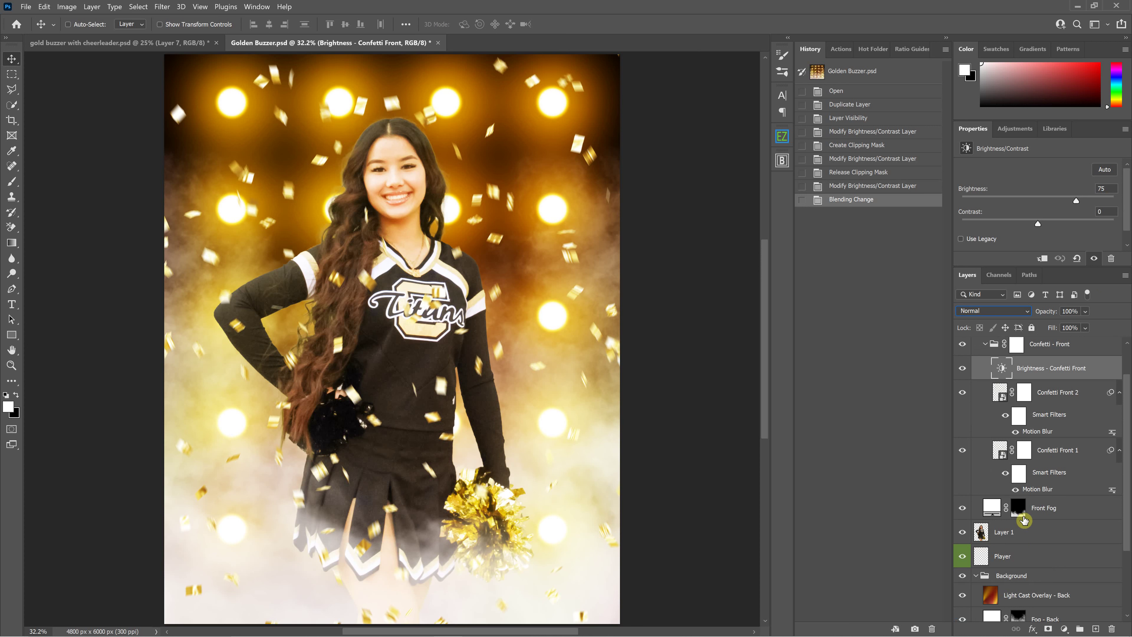
pyautogui.scroll(1, 1042, 311)
pyautogui.moveTo(1076, 201); pyautogui.dragTo(1085, 201)
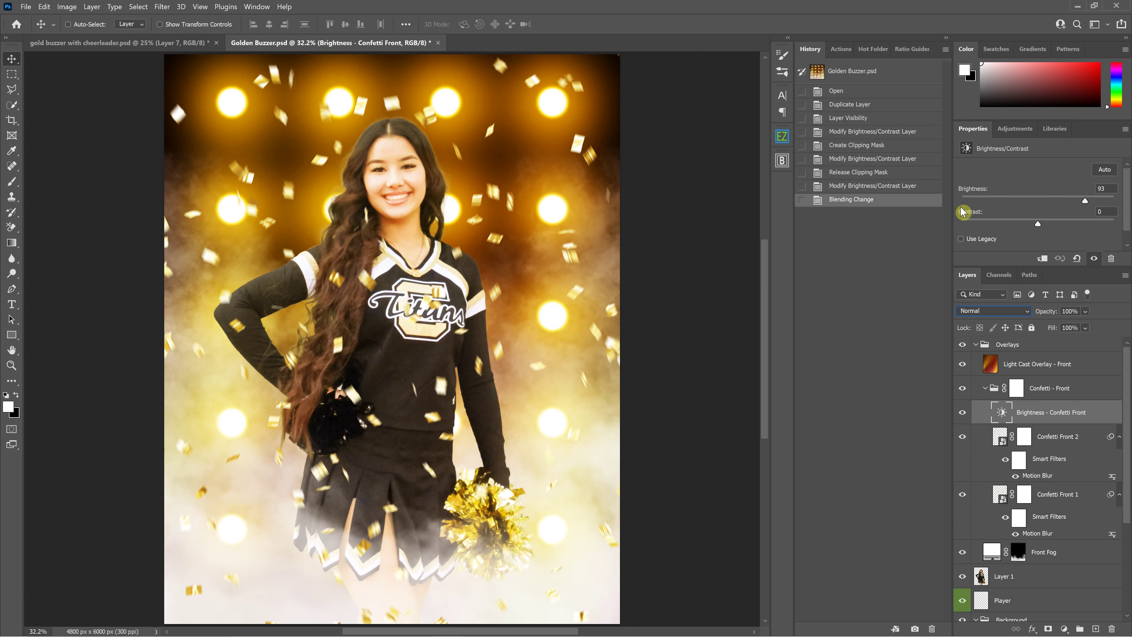
pyautogui.click(1025, 213)
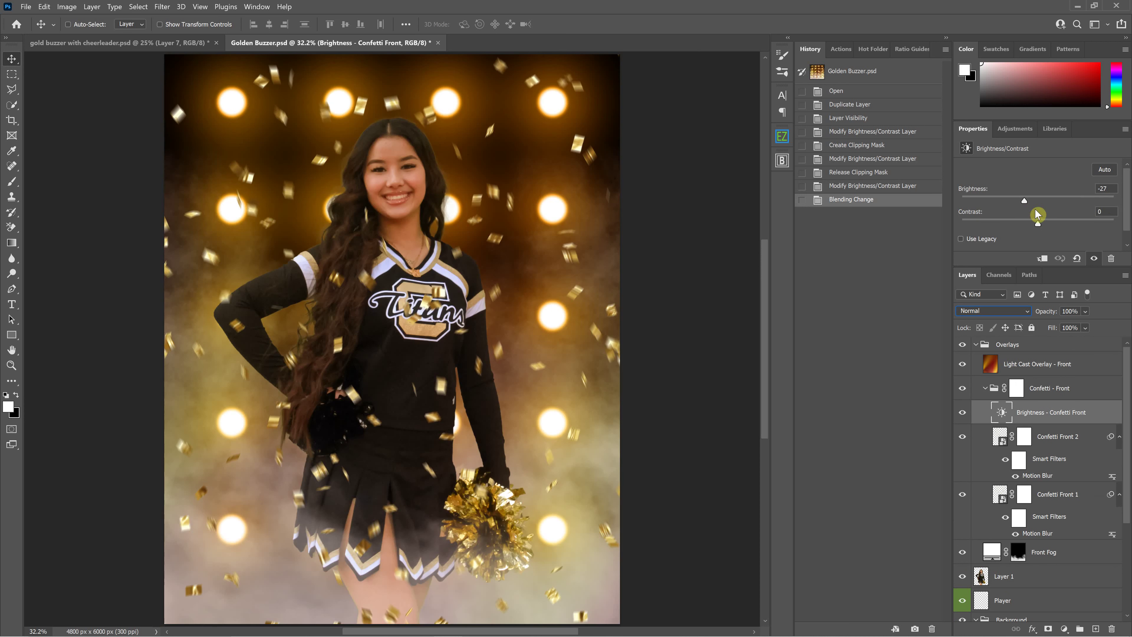
pyautogui.moveTo(1021, 199); pyautogui.dragTo(1076, 200)
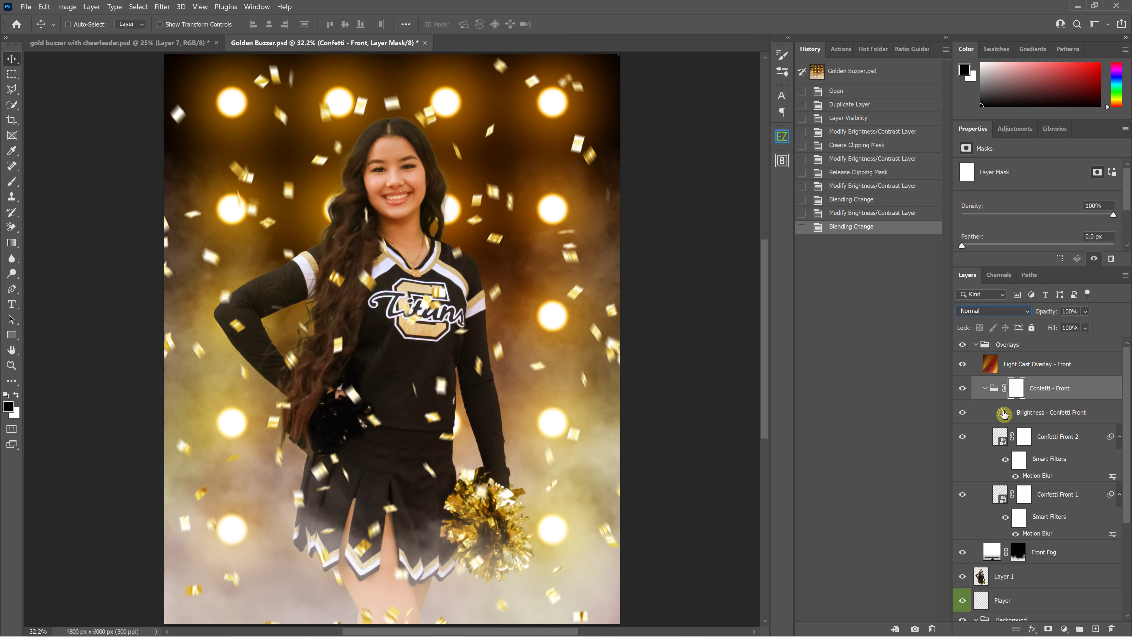
# Select the Brightness - Confetti Front adjustment and collapse the Confetti - Front group
pyautogui.click(1003, 413)
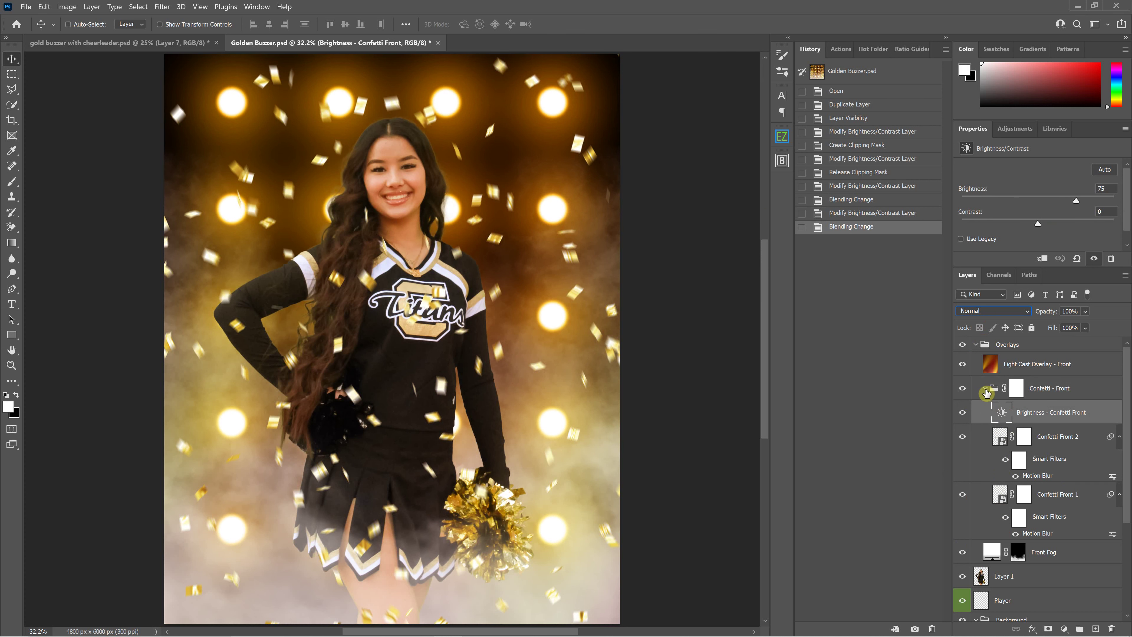
pyautogui.click(986, 390)
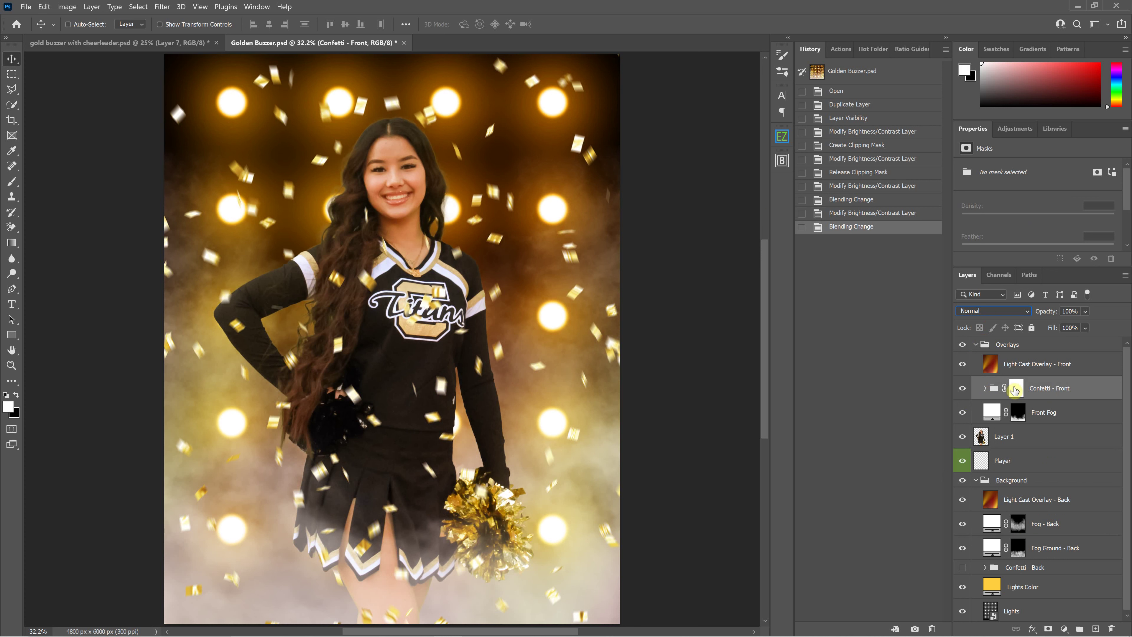
# Hide the Confetti - Front group, then show and expand the Confetti - Back group
pyautogui.scroll(-1, 1052, 408)
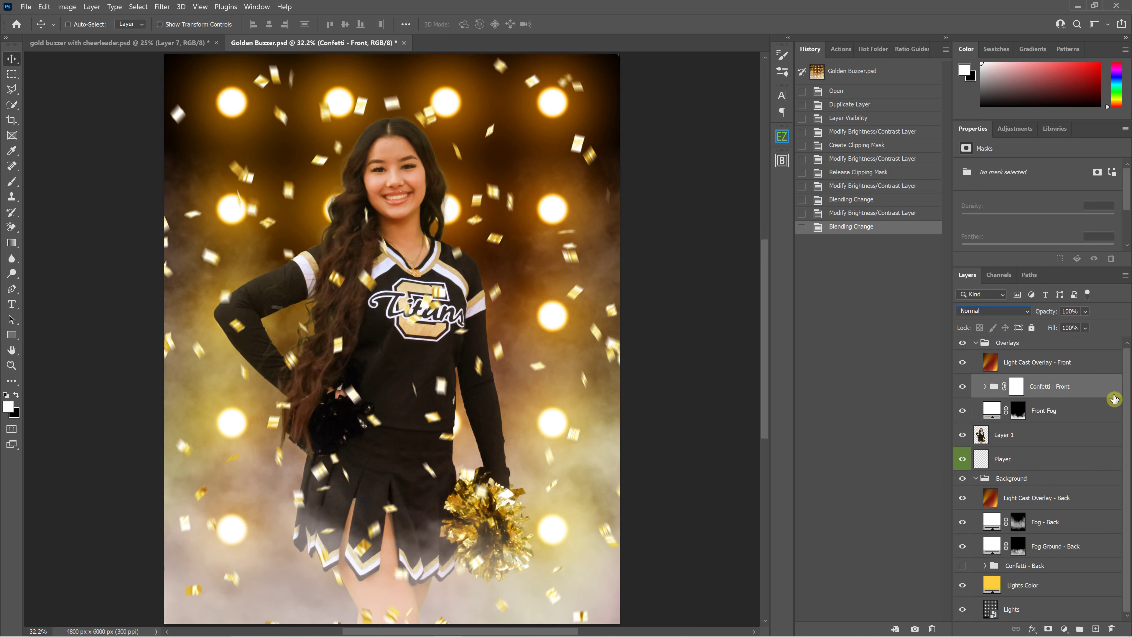
pyautogui.click(963, 388)
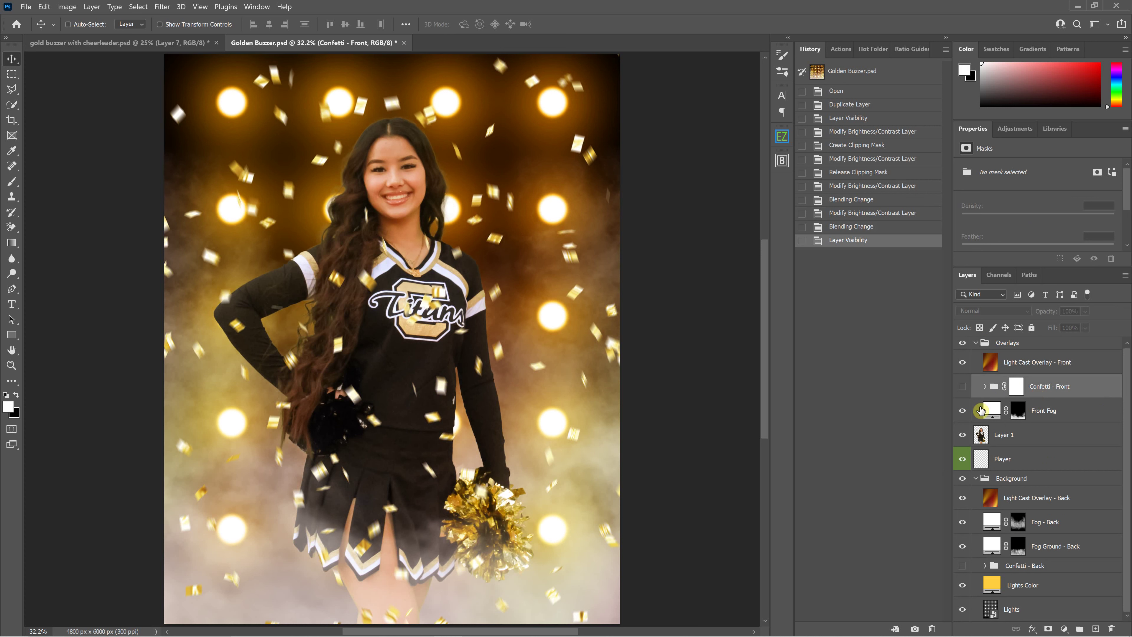
pyautogui.click(963, 571)
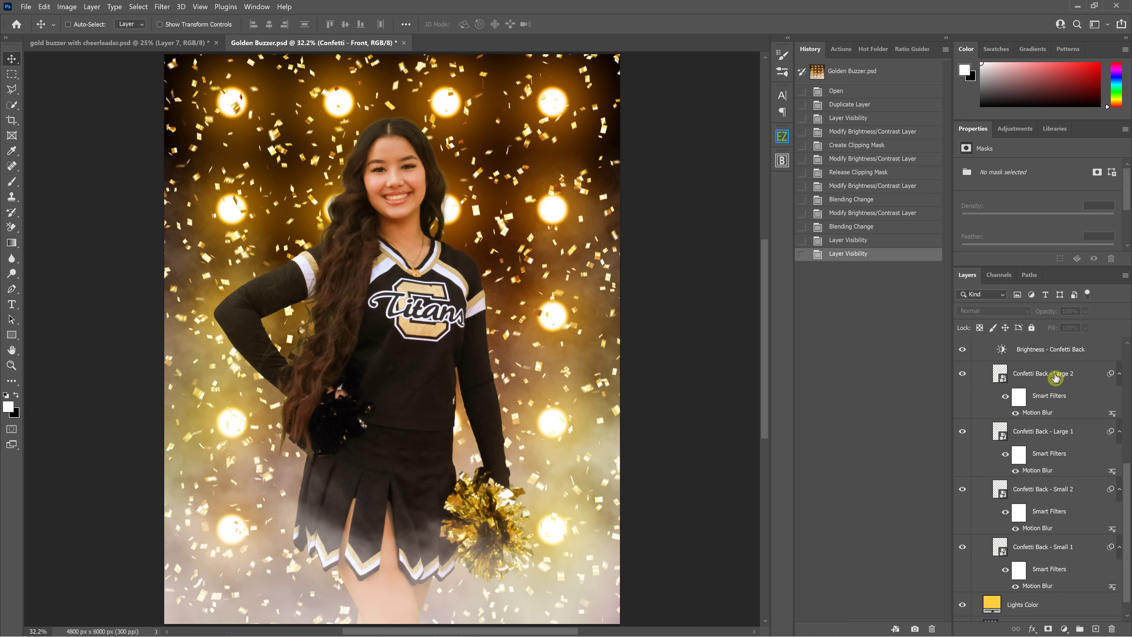
# Toggle the visibility of the Small 1, Large 2 and Large 1 layers in Confetti - Back to compare confetti density
pyautogui.click(963, 551)
pyautogui.click(962, 374)
pyautogui.click(962, 431)
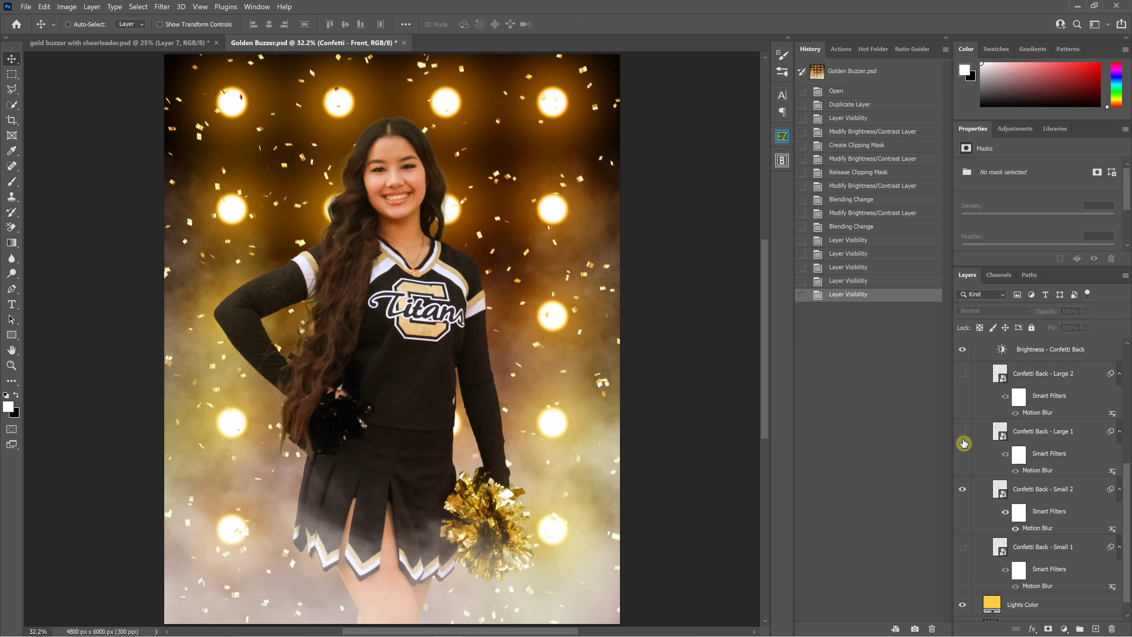
pyautogui.click(963, 431)
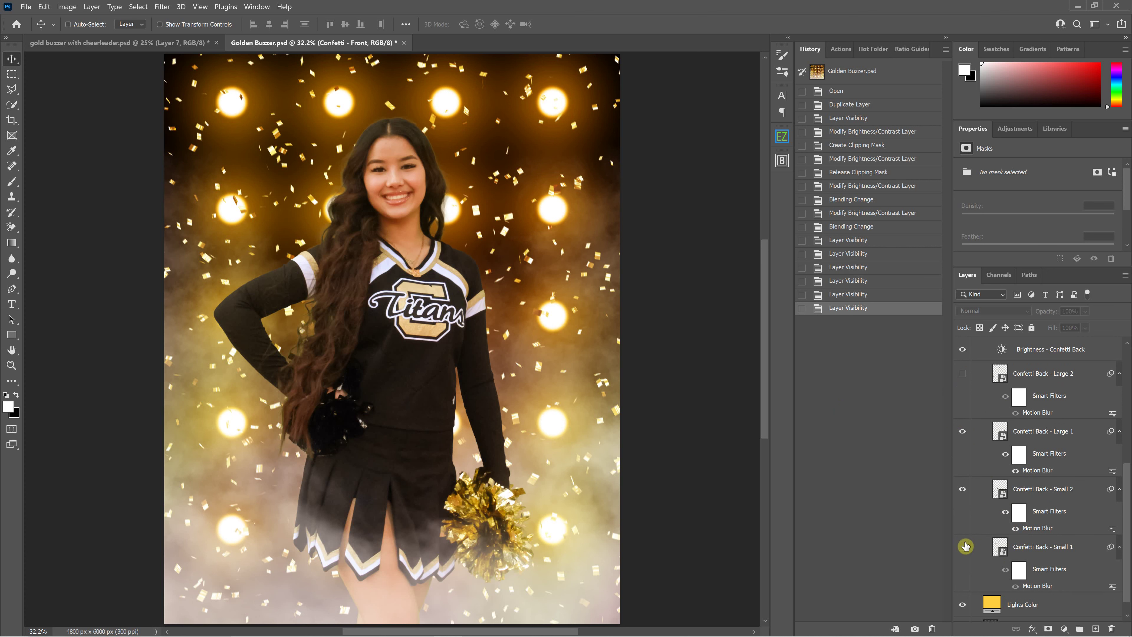
pyautogui.click(963, 550)
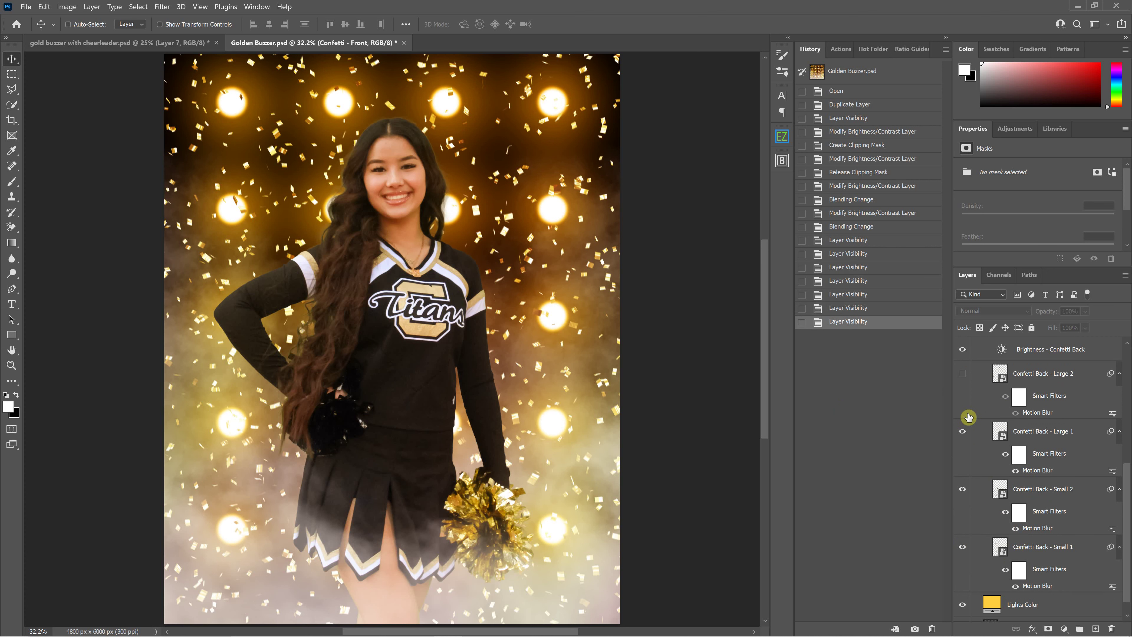
# Free-transform the Confetti Back - Large 2 layer and move its center to about X 3179 px, Y 3770 px
pyautogui.click(1017, 374)
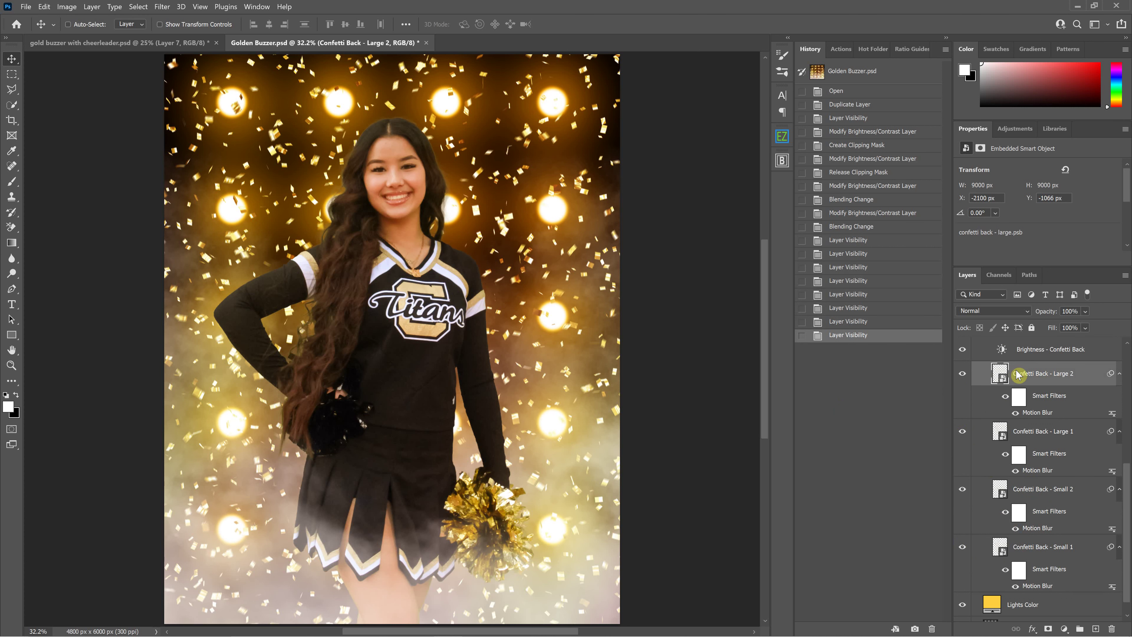
pyautogui.hotkey('ctrl', 't')
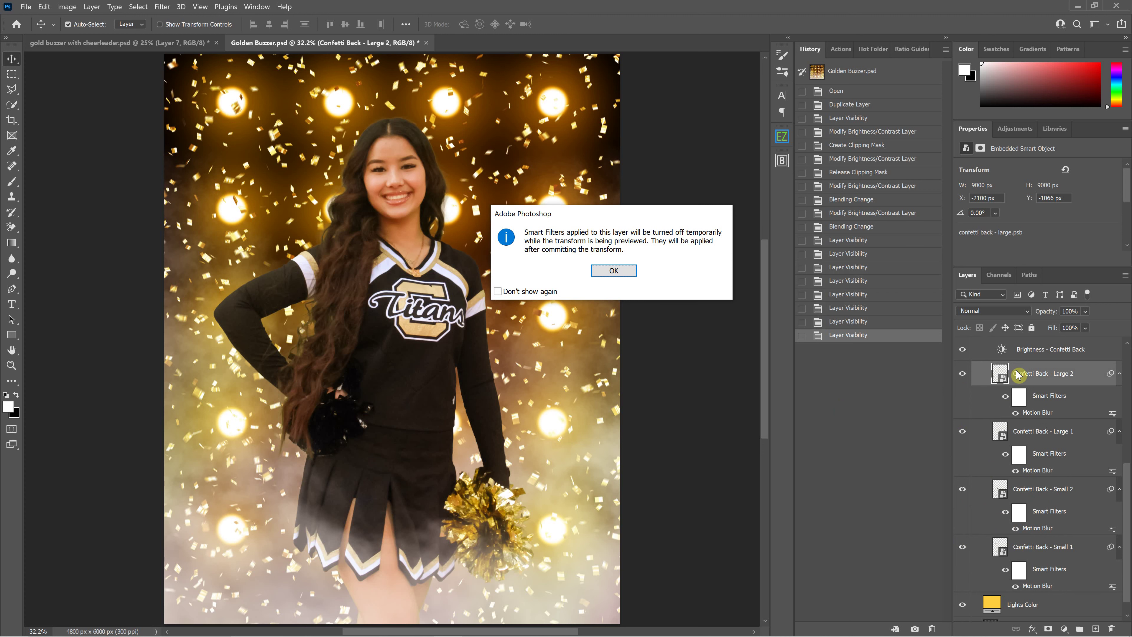
pyautogui.click(613, 270)
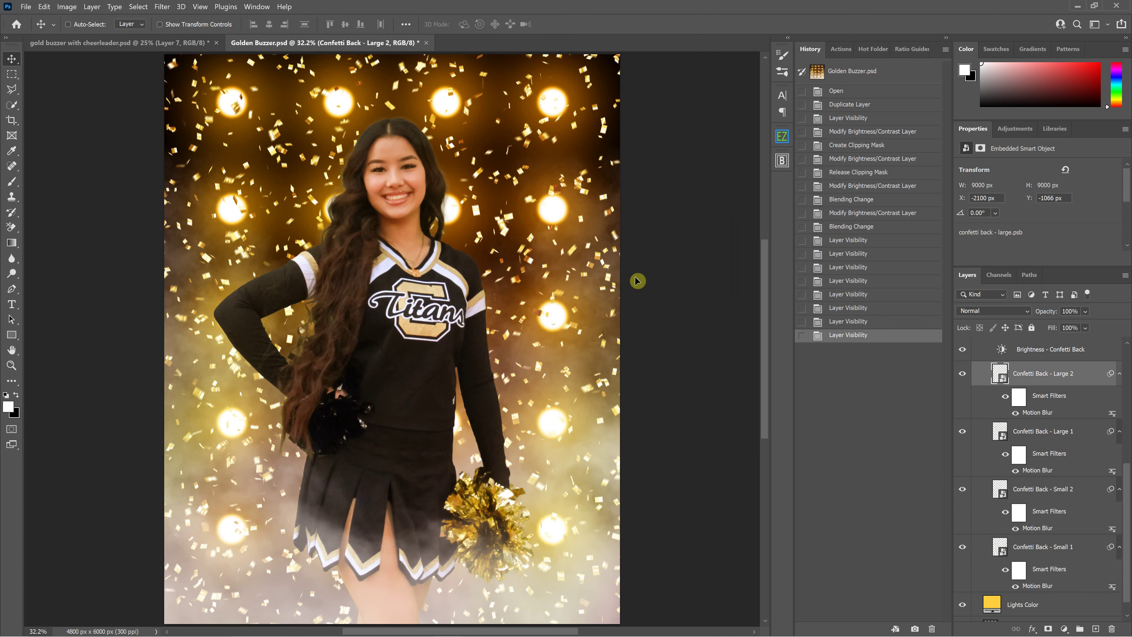
pyautogui.hotkey('ctrl', '-')
pyautogui.hotkey('ctrl', '-')
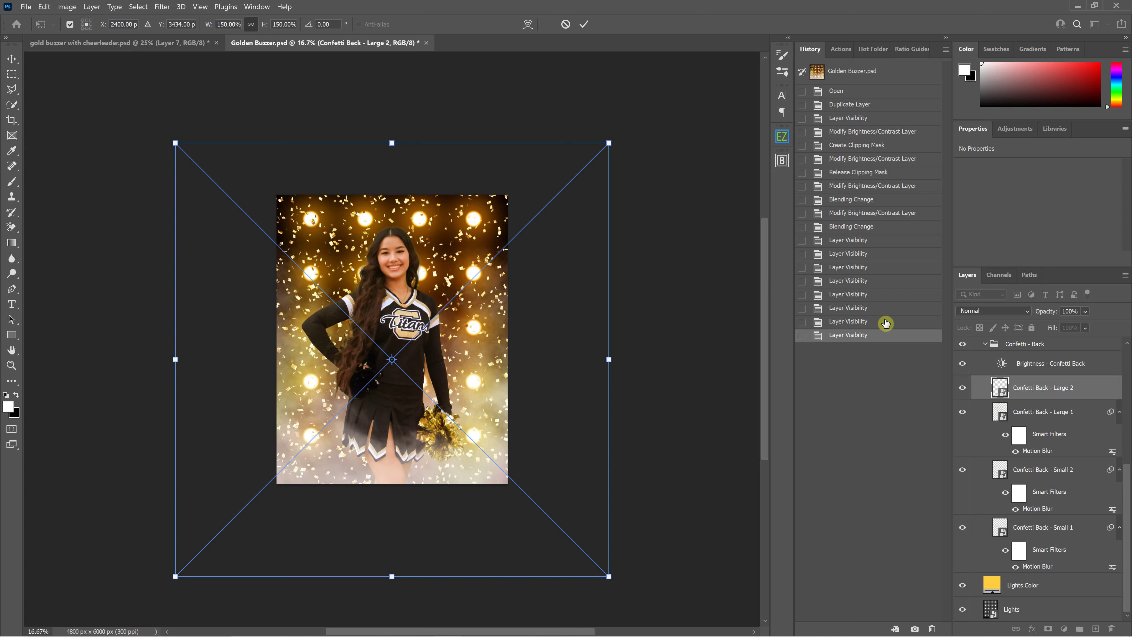
pyautogui.moveTo(476, 243); pyautogui.dragTo(343, 238)
pyautogui.moveTo(582, 351); pyautogui.dragTo(574, 313)
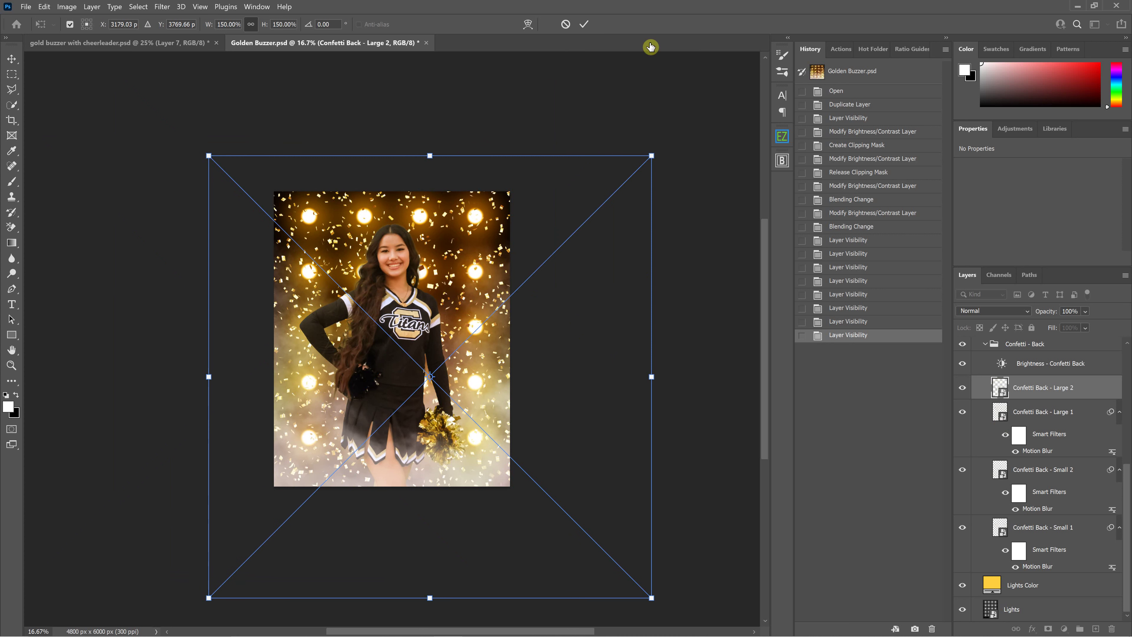
# Free-transform the Confetti Back - Small 1 layer, trying several positions and placing its center at about Y 3821 px
pyautogui.click(1038, 529)
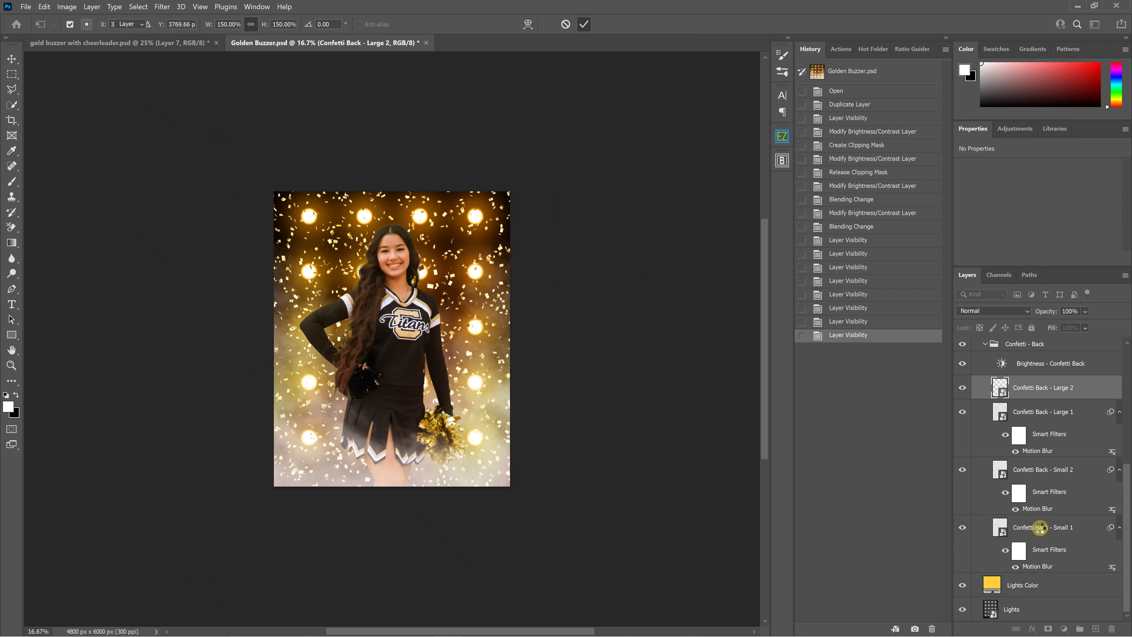
pyautogui.click(1047, 562)
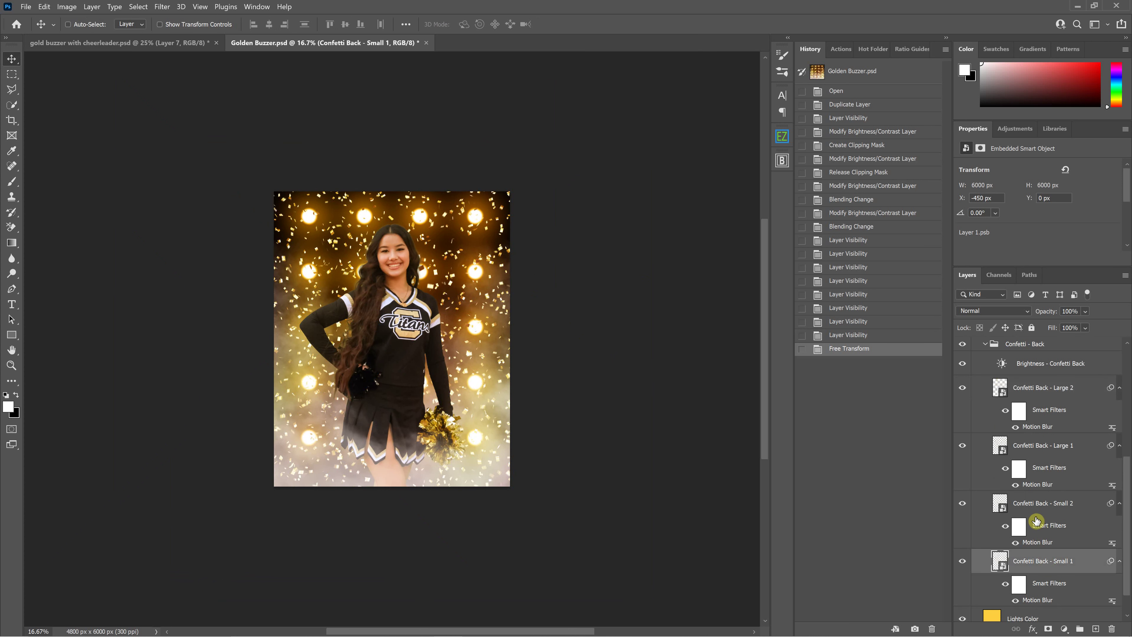
pyautogui.hotkey('ctrl', 't')
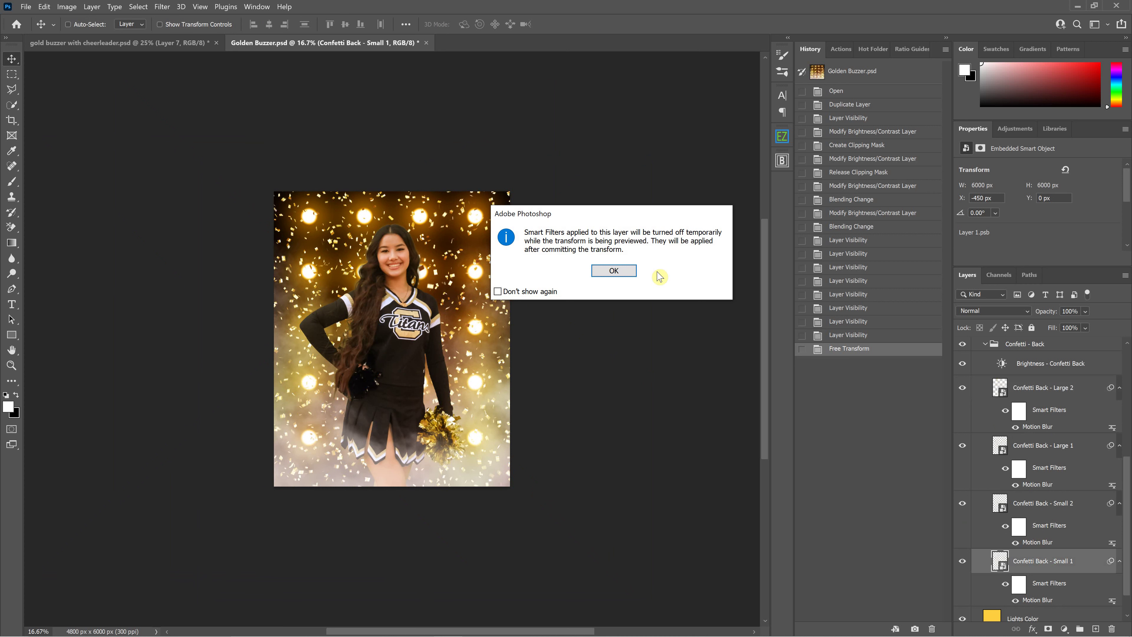
pyautogui.click(628, 271)
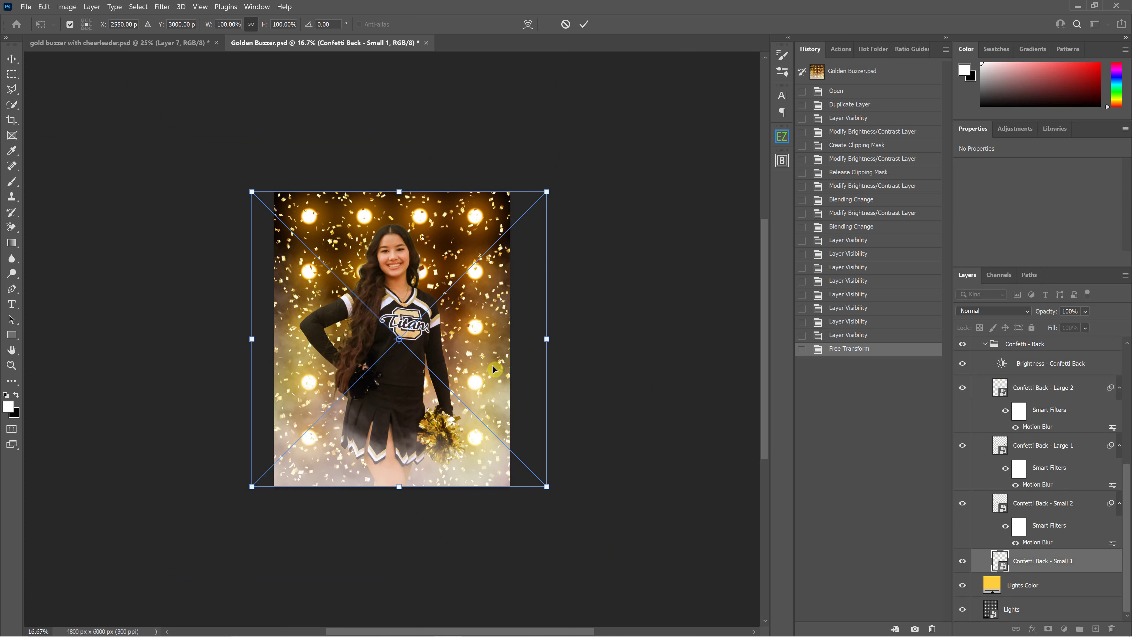
pyautogui.moveTo(501, 371)
pyautogui.mouseDown()
pyautogui.moveTo(464, 369)
pyautogui.moveTo(503, 372)
pyautogui.mouseUp()
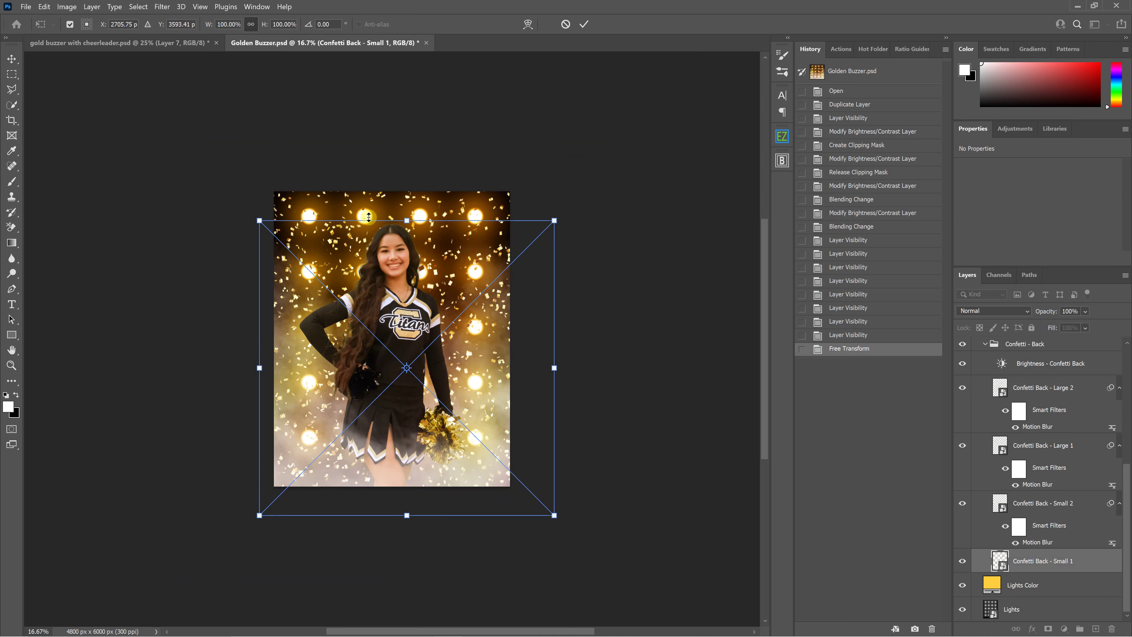
pyautogui.moveTo(346, 291); pyautogui.dragTo(336, 338)
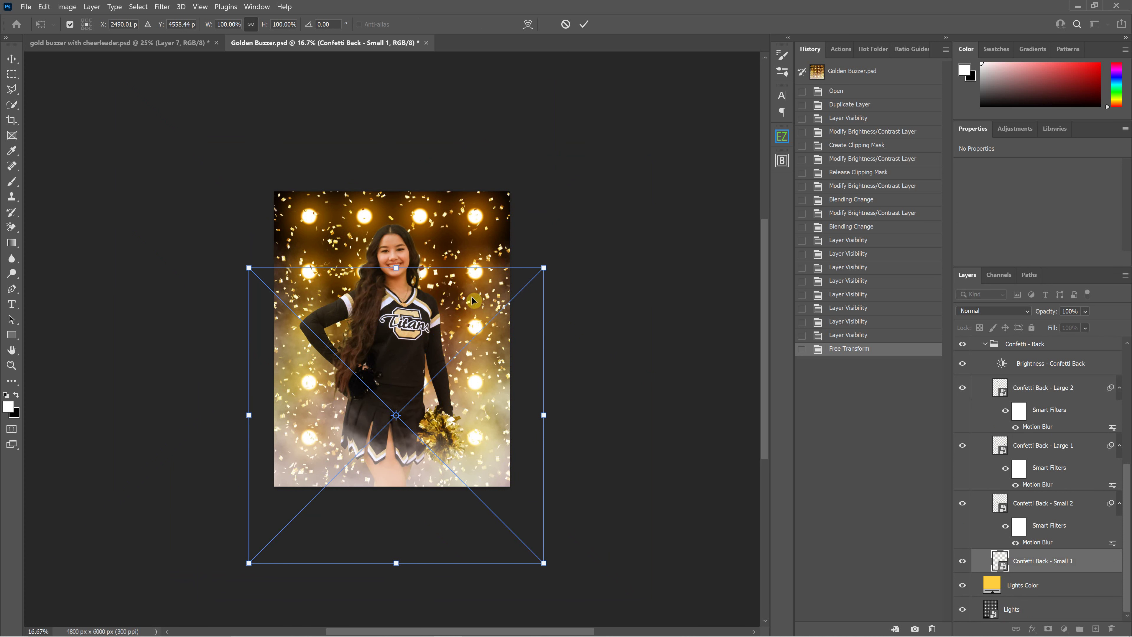
pyautogui.moveTo(461, 302); pyautogui.dragTo(460, 197)
pyautogui.moveTo(464, 278); pyautogui.dragTo(470, 359)
pyautogui.click(584, 24)
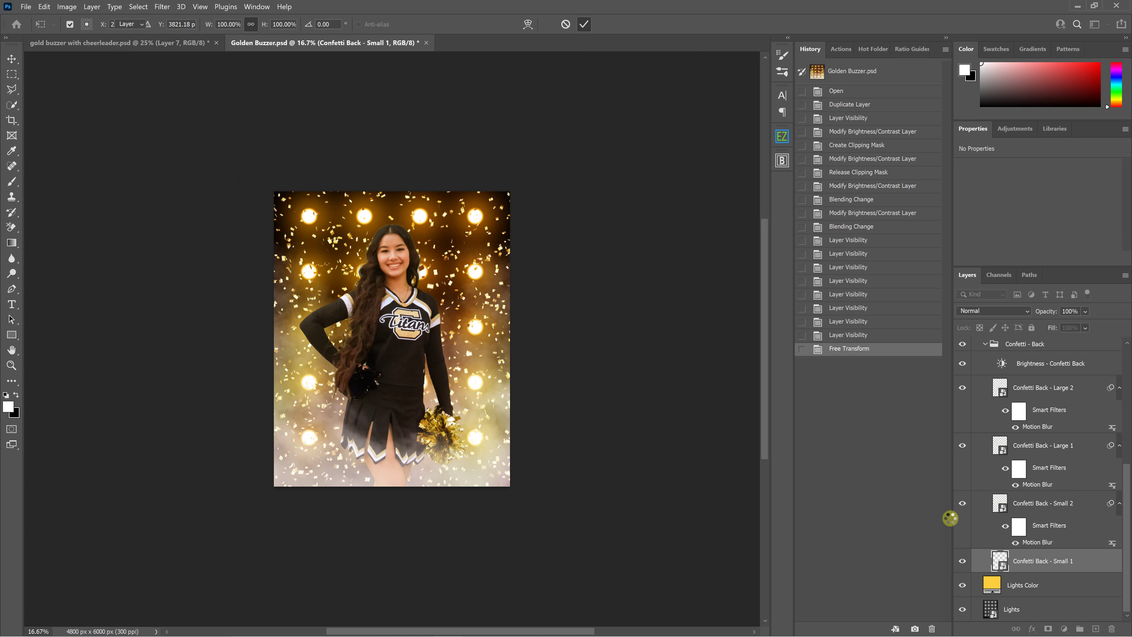
# Isolate Confetti Back - Small 1 by hiding the other three back confetti layers, and revert the document to the last Blending Change state
pyautogui.moveTo(962, 508); pyautogui.dragTo(962, 447)
pyautogui.click(962, 388)
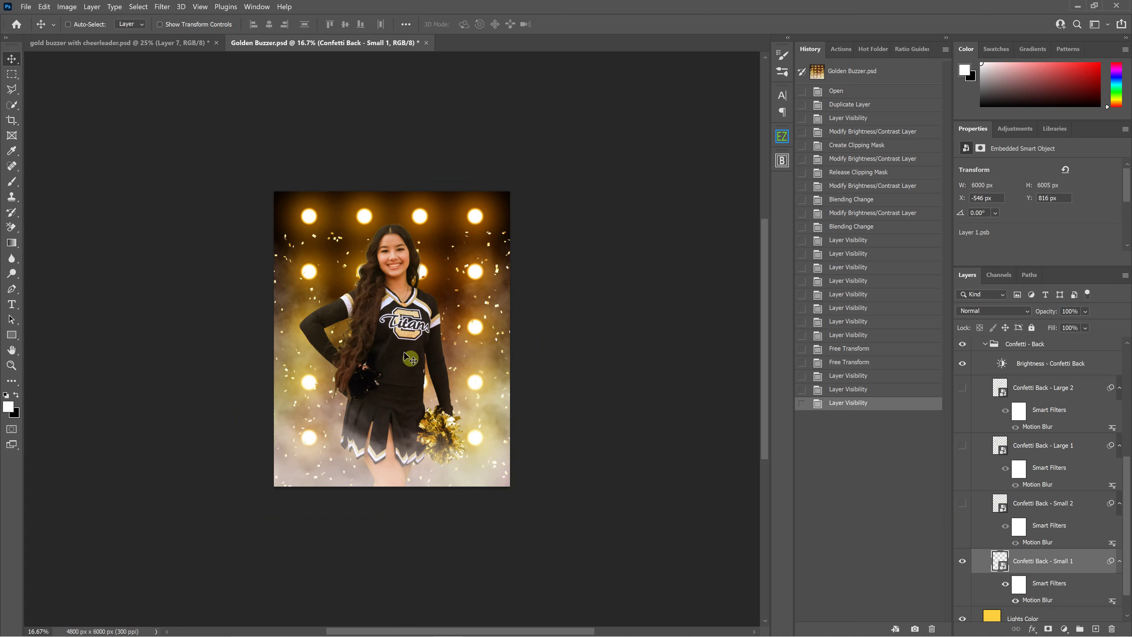
pyautogui.click(849, 392)
pyautogui.click(846, 375)
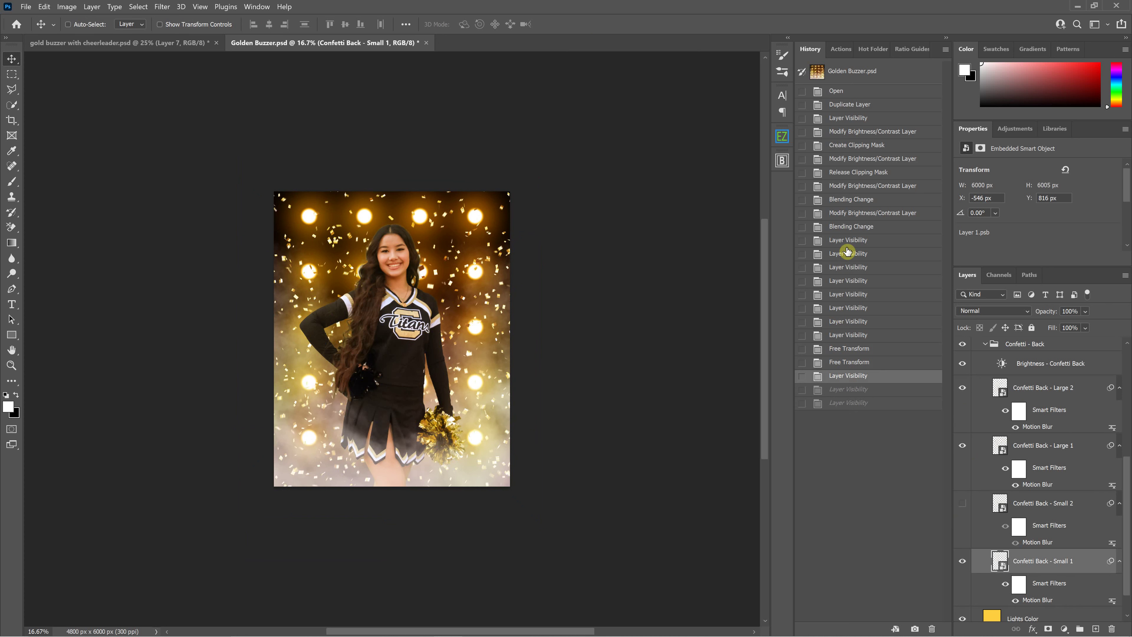
pyautogui.click(849, 227)
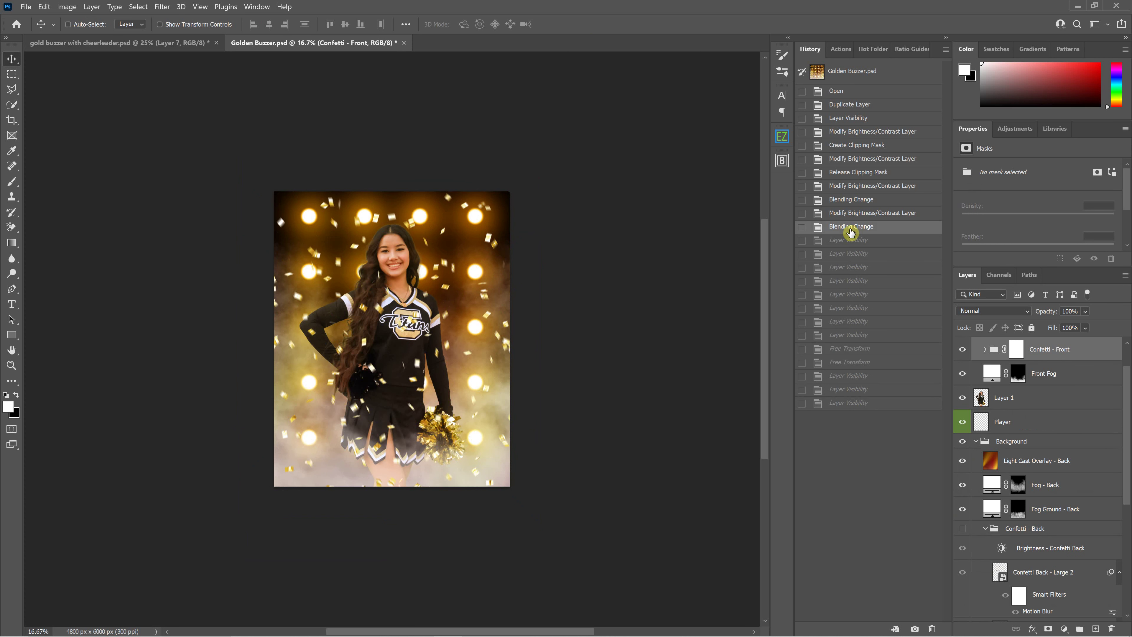
# Hide the Confetti - Front group and show the Confetti - Back group
pyautogui.click(962, 349)
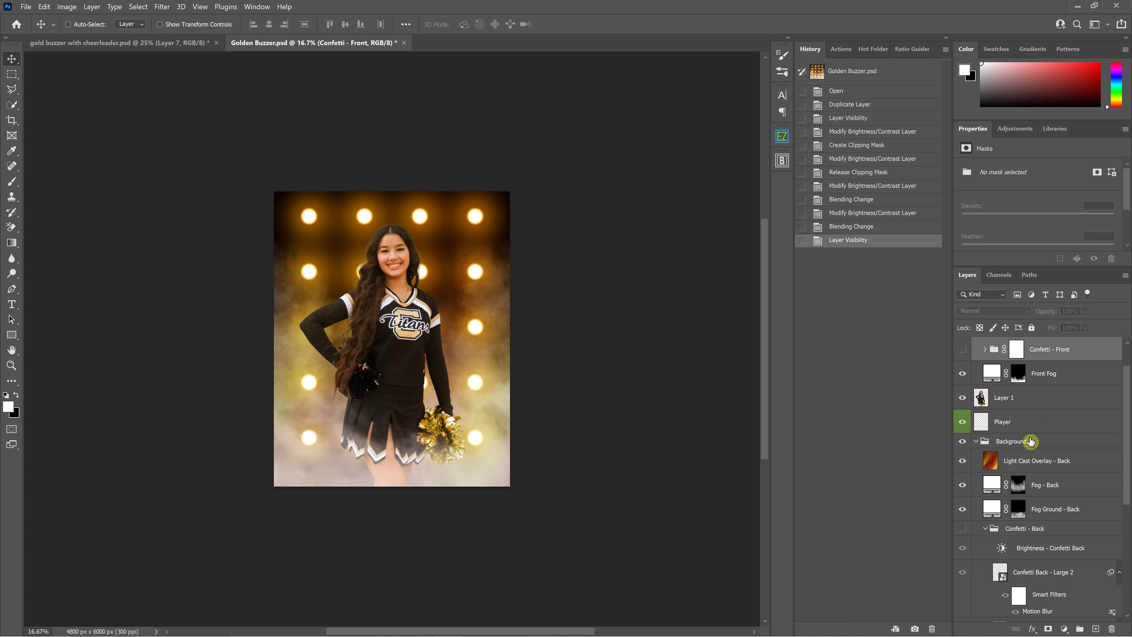
pyautogui.scroll(-5, 1025, 499)
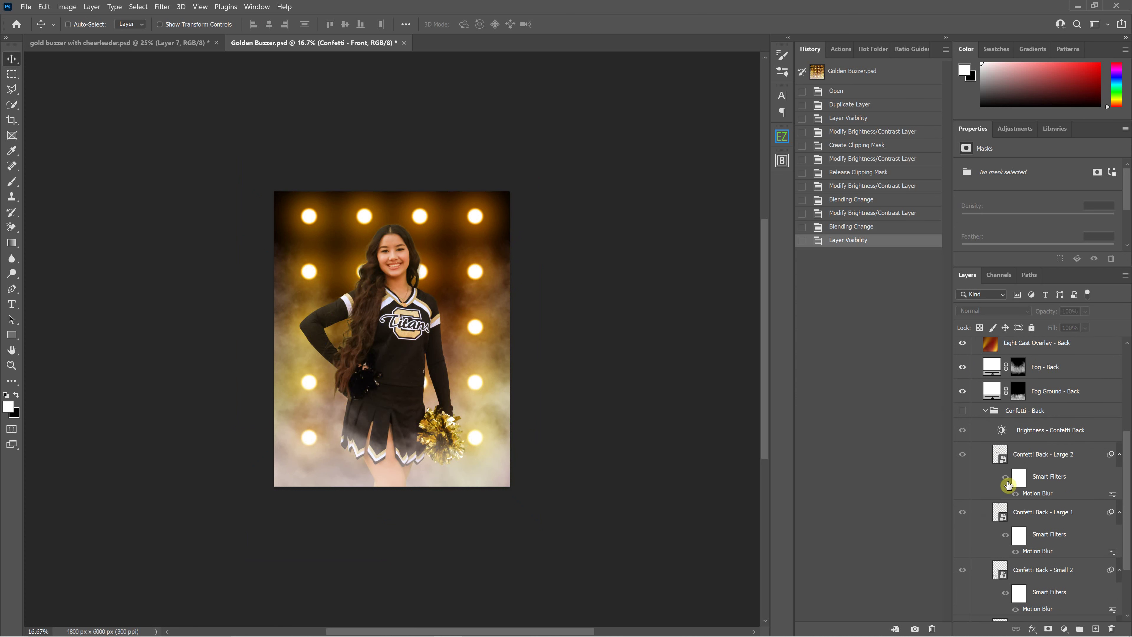
pyautogui.scroll(-2, 1008, 482)
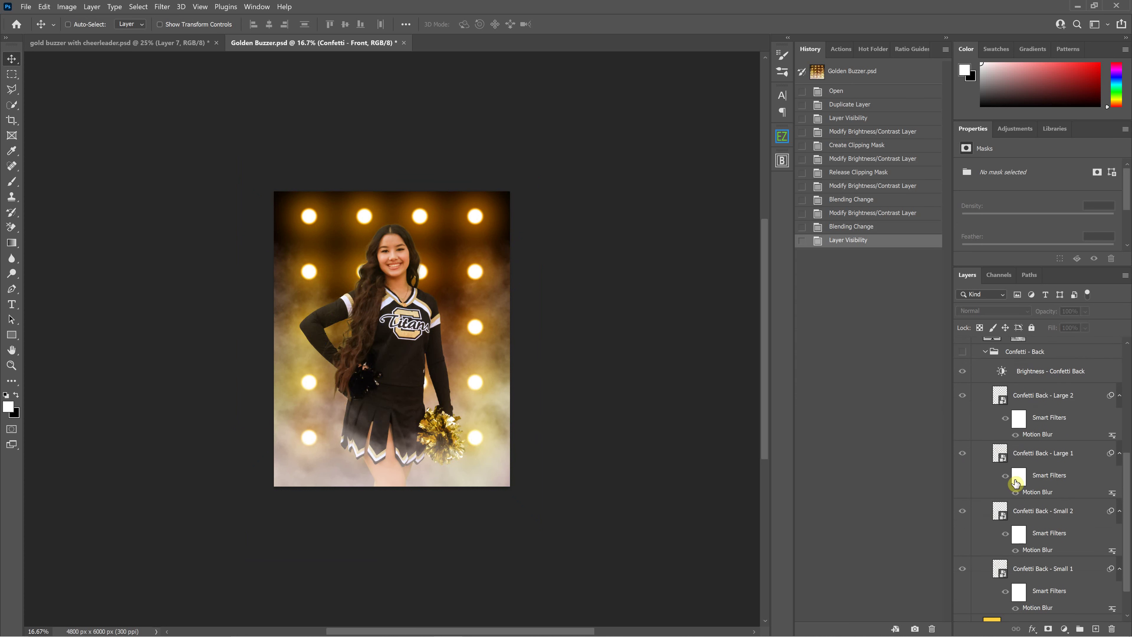
pyautogui.scroll(1, 972, 366)
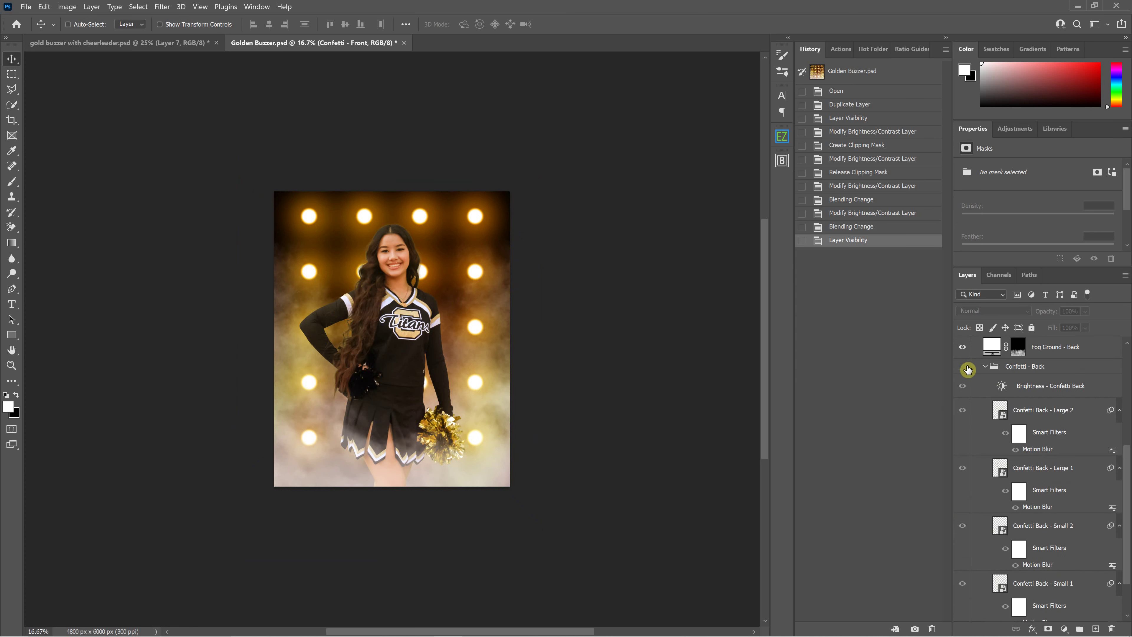
pyautogui.click(964, 367)
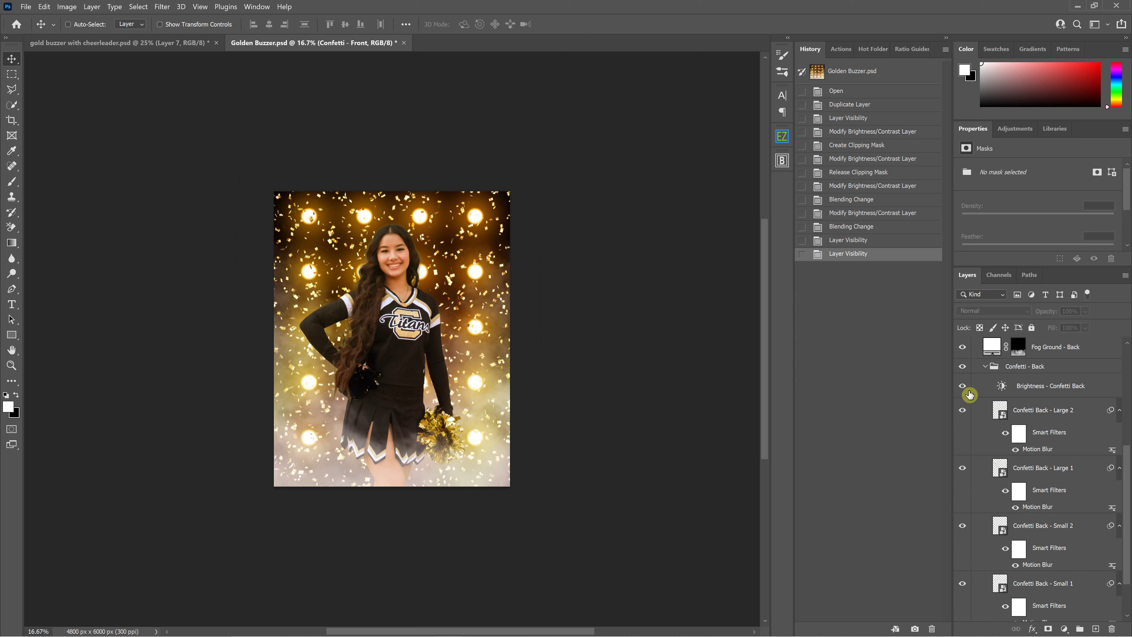
# Hide the Confetti Back - Small 2, Large 1 and Large 2 layers
pyautogui.click(966, 528)
pyautogui.click(962, 467)
pyautogui.click(963, 411)
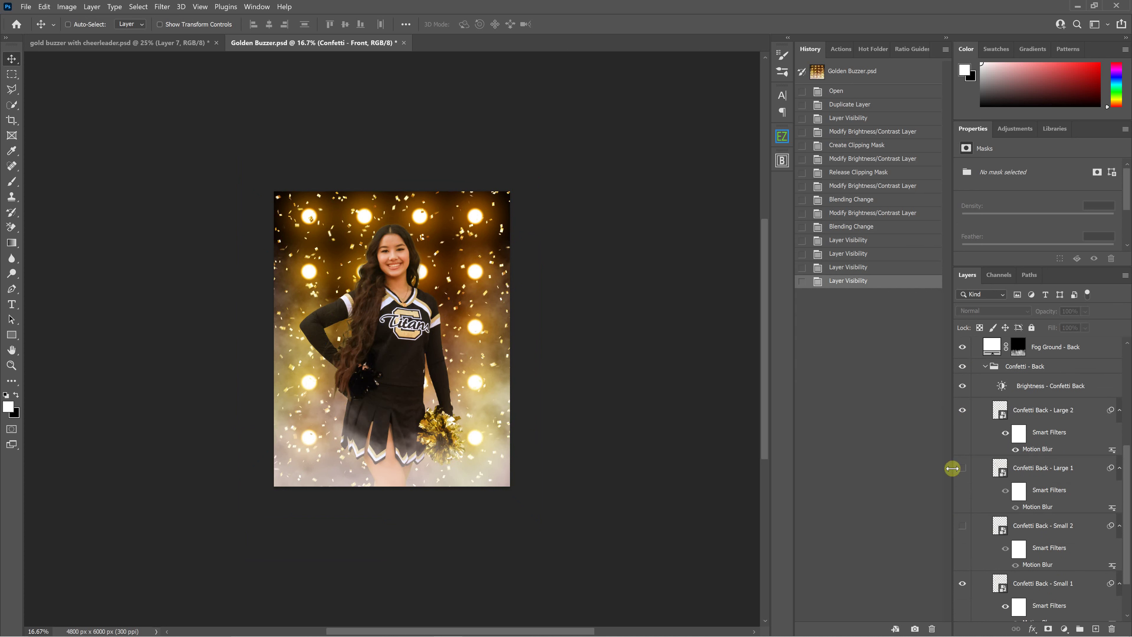
# Scale the Confetti Back - Small 1 layer to 200% in width and height with Free Transform
pyautogui.scroll(-1, 1018, 569)
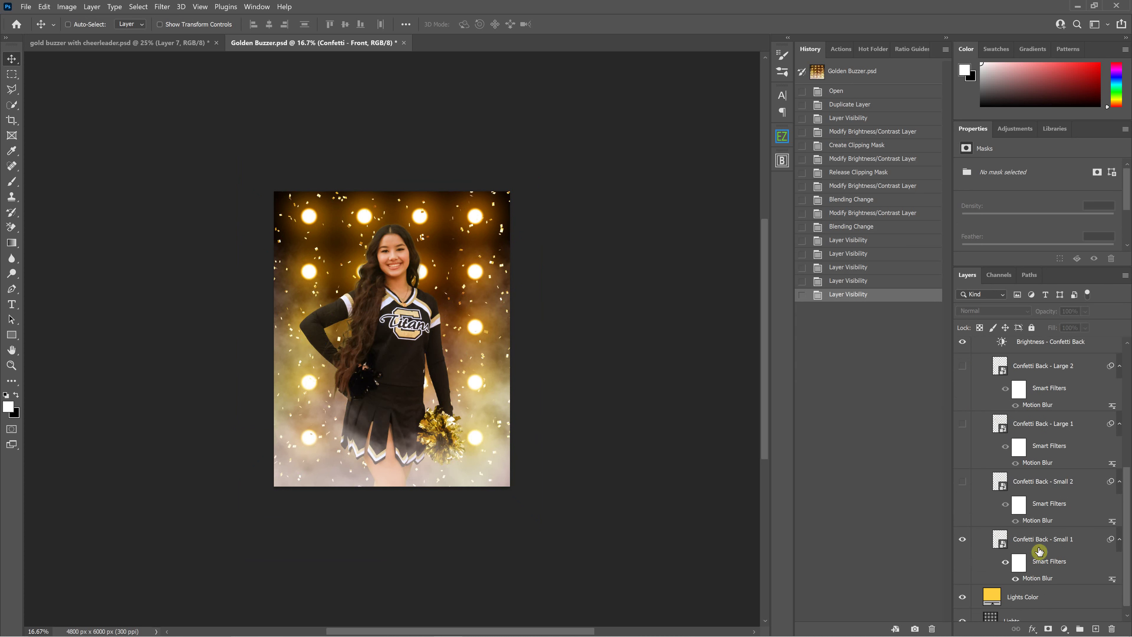
pyautogui.click(1038, 543)
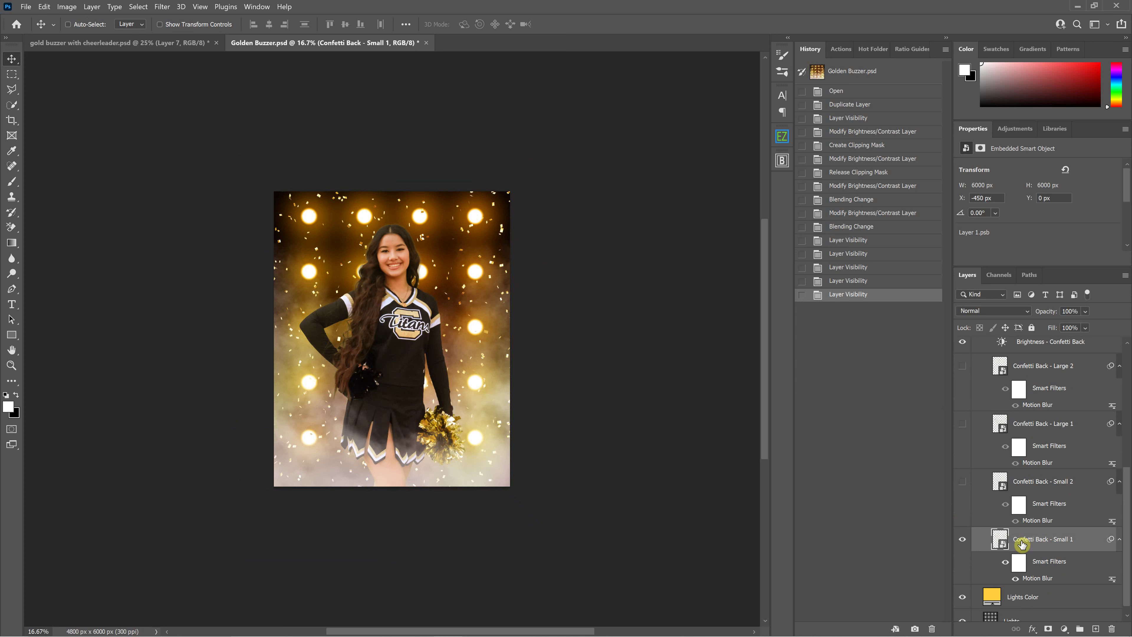
pyautogui.press('ctrl')
pyautogui.hotkey('ctrl', 't')
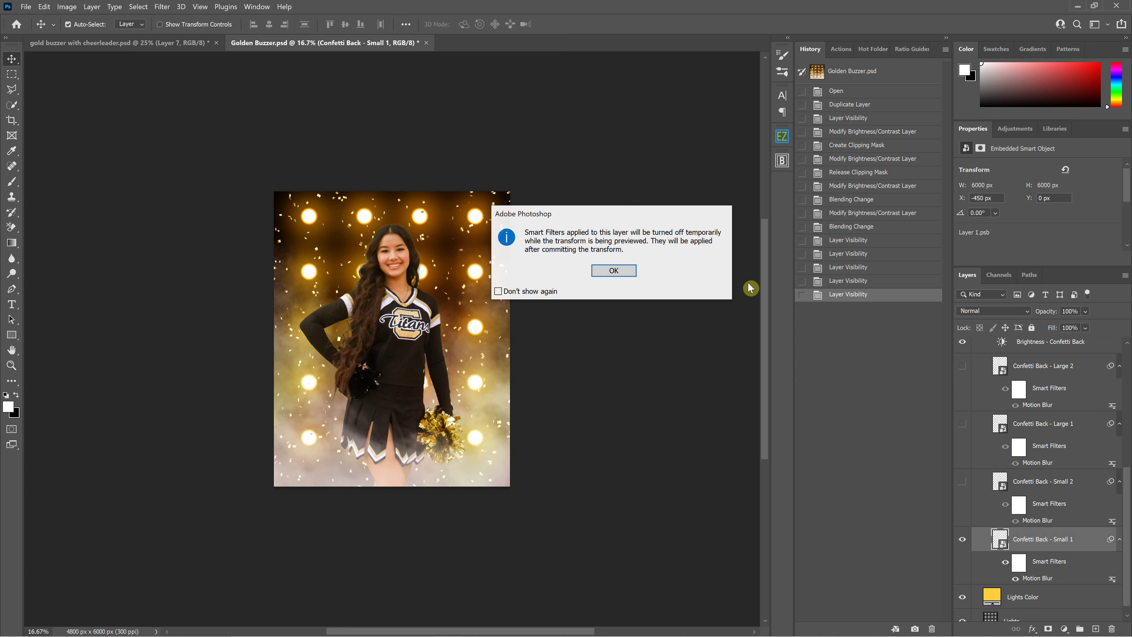
pyautogui.click(614, 270)
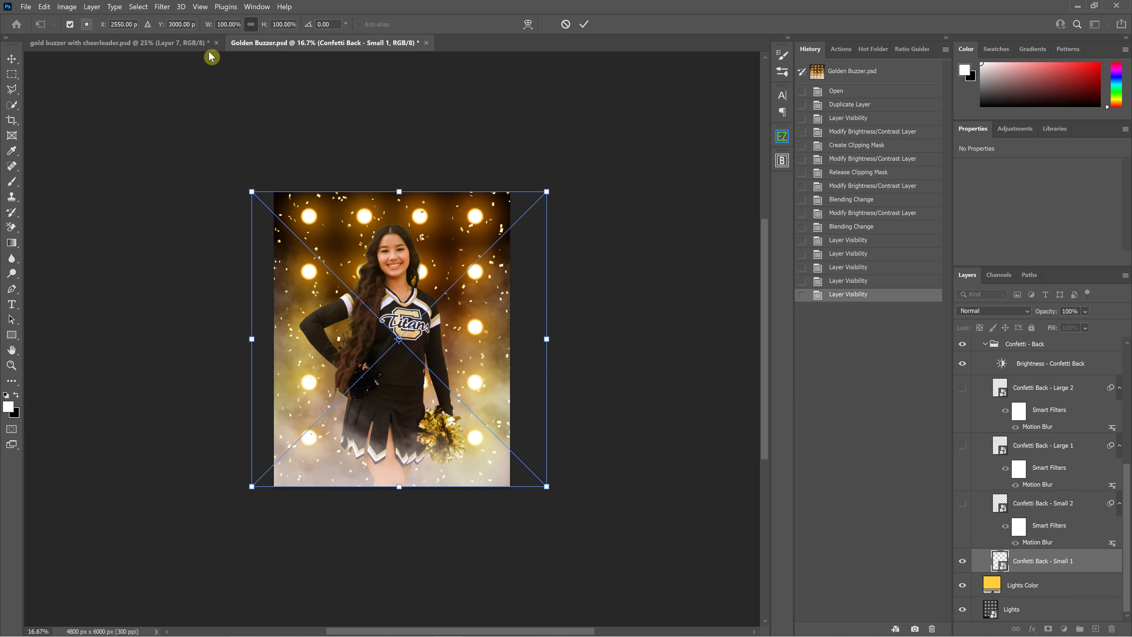
pyautogui.write('200')
pyautogui.click(188, 24)
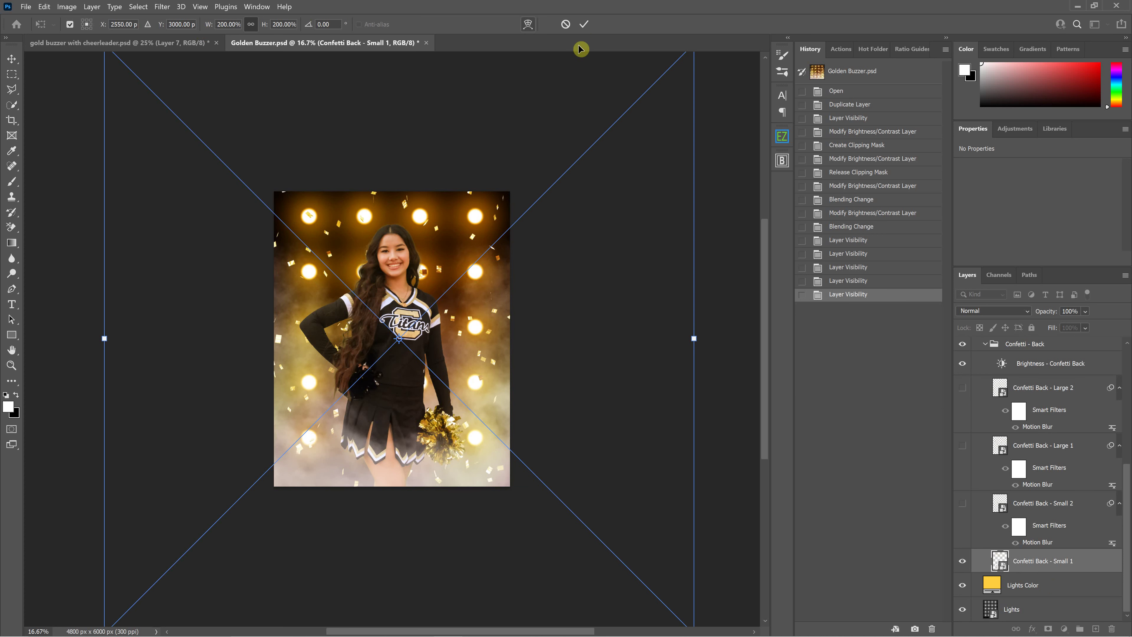
pyautogui.click(583, 25)
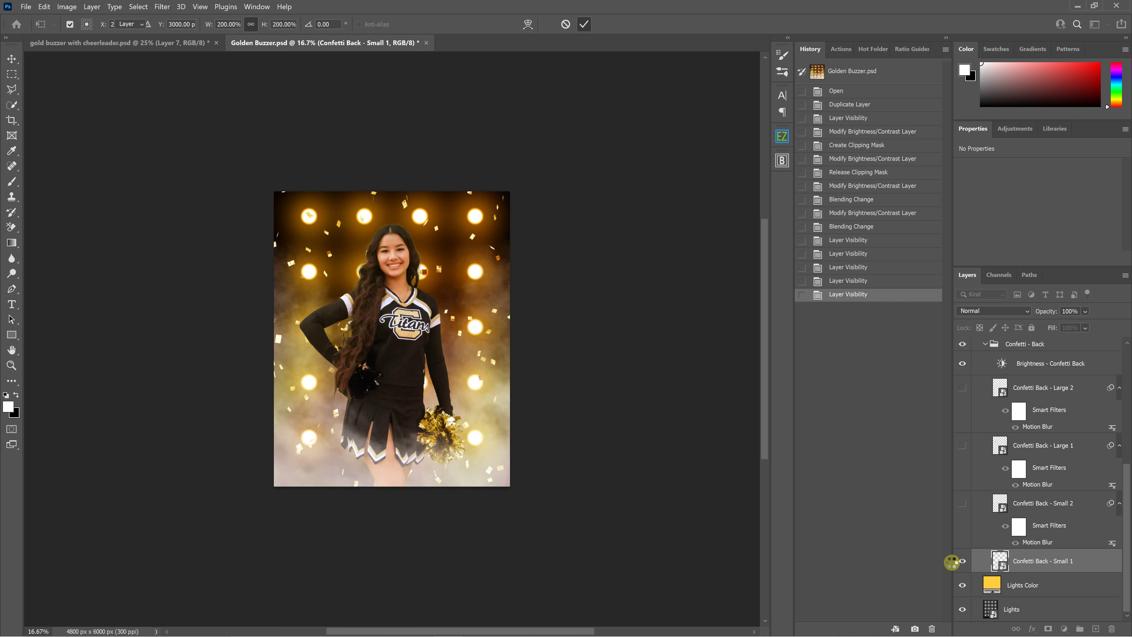
# Show the Confetti Back - Small 2 layer and scale it to 200% in width and height with Free Transform
pyautogui.click(963, 505)
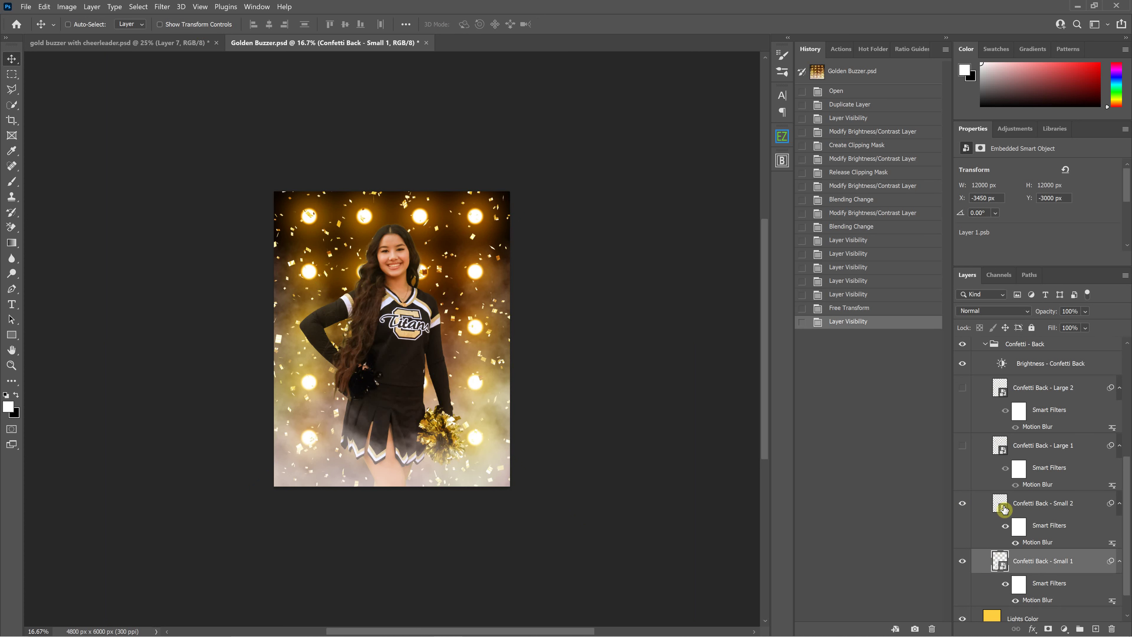
pyautogui.click(995, 507)
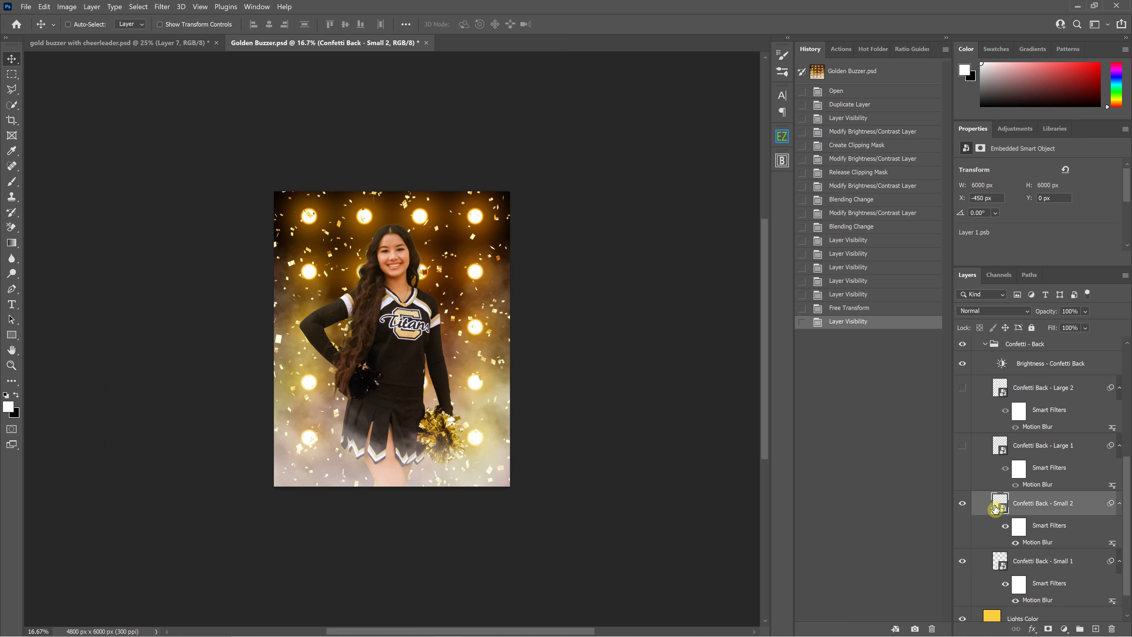
pyautogui.press('t')
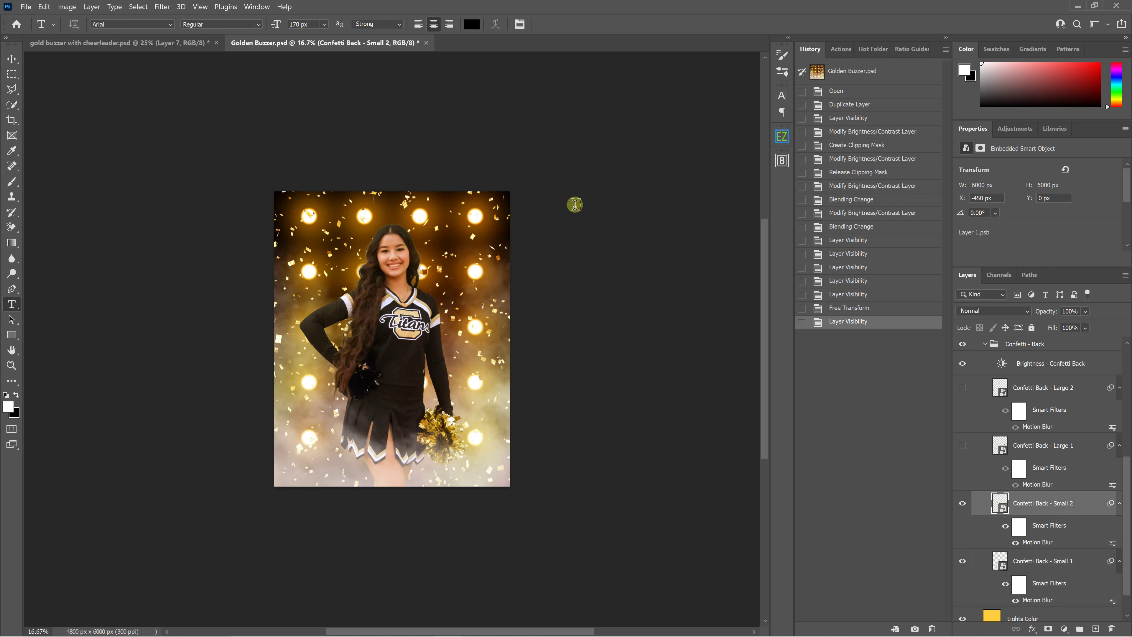
pyautogui.hotkey('ctrl', 't')
pyautogui.click(608, 271)
pyautogui.click(284, 25)
pyautogui.write('200')
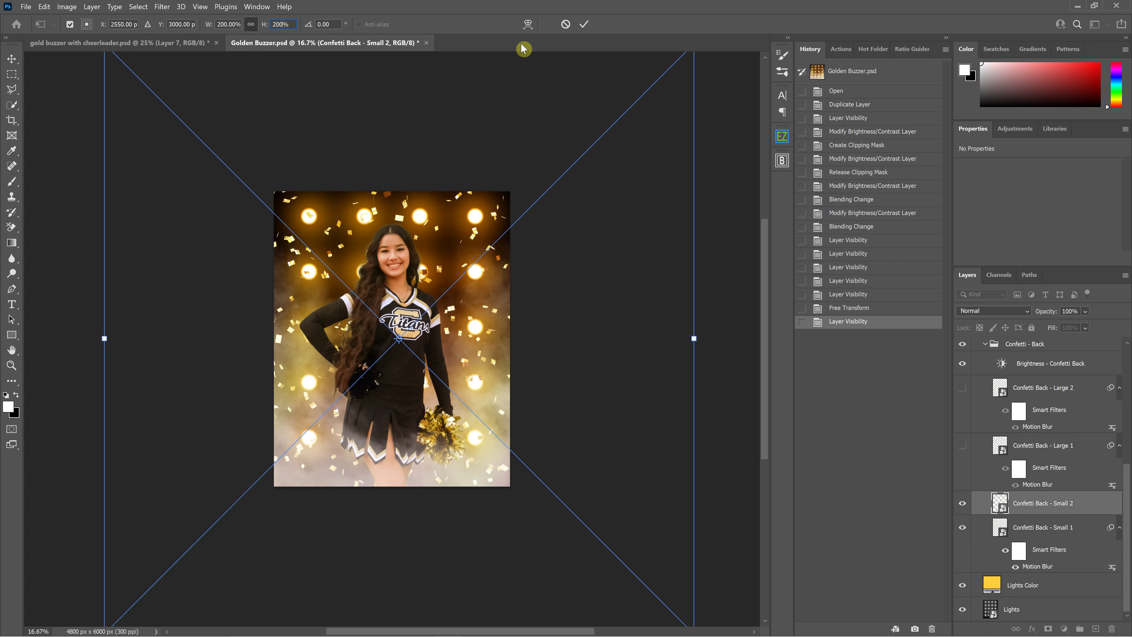
pyautogui.press('Return')
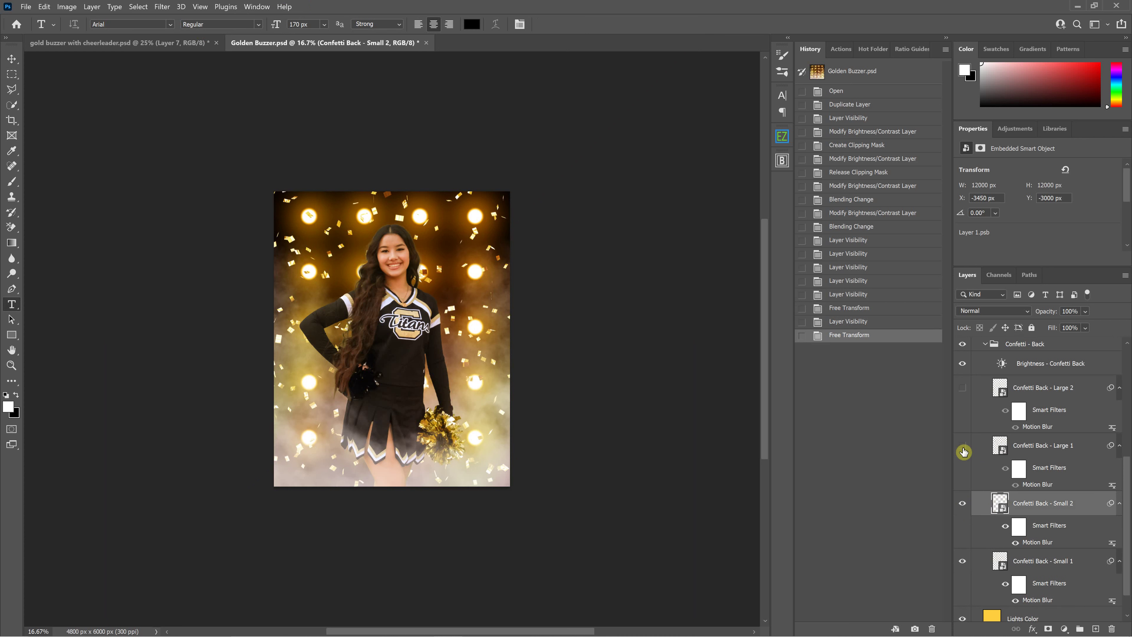
# Show the Confetti Back - Large 1 and Large 2 layers, and scale Confetti Back - Large 1 to 200% with Free Transform
pyautogui.click(963, 388)
pyautogui.click(964, 391)
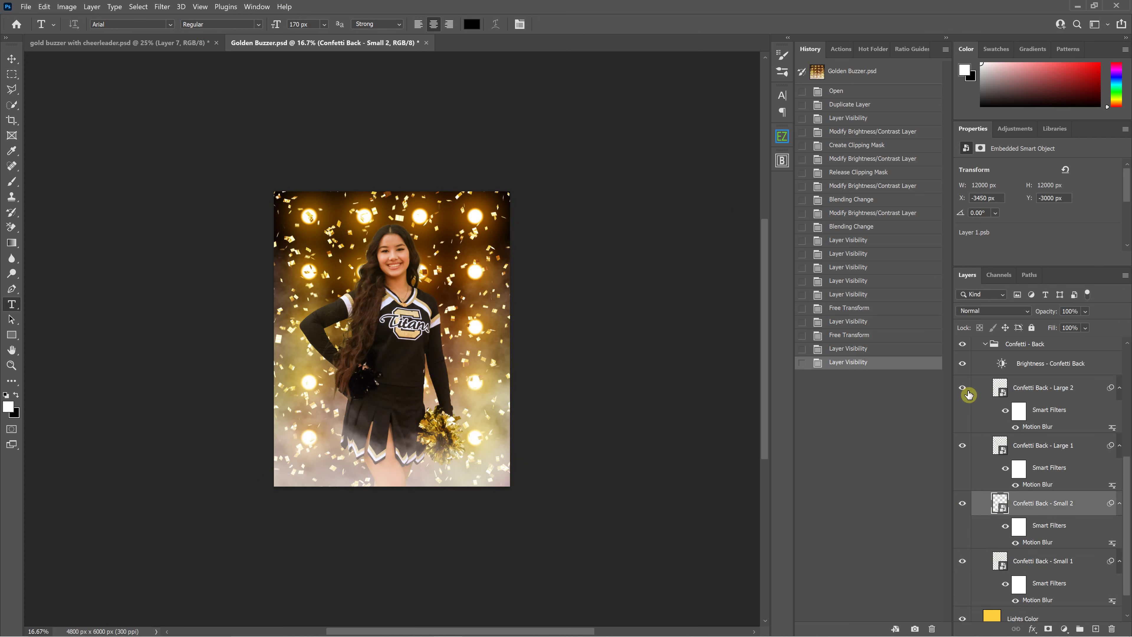
pyautogui.click(1000, 448)
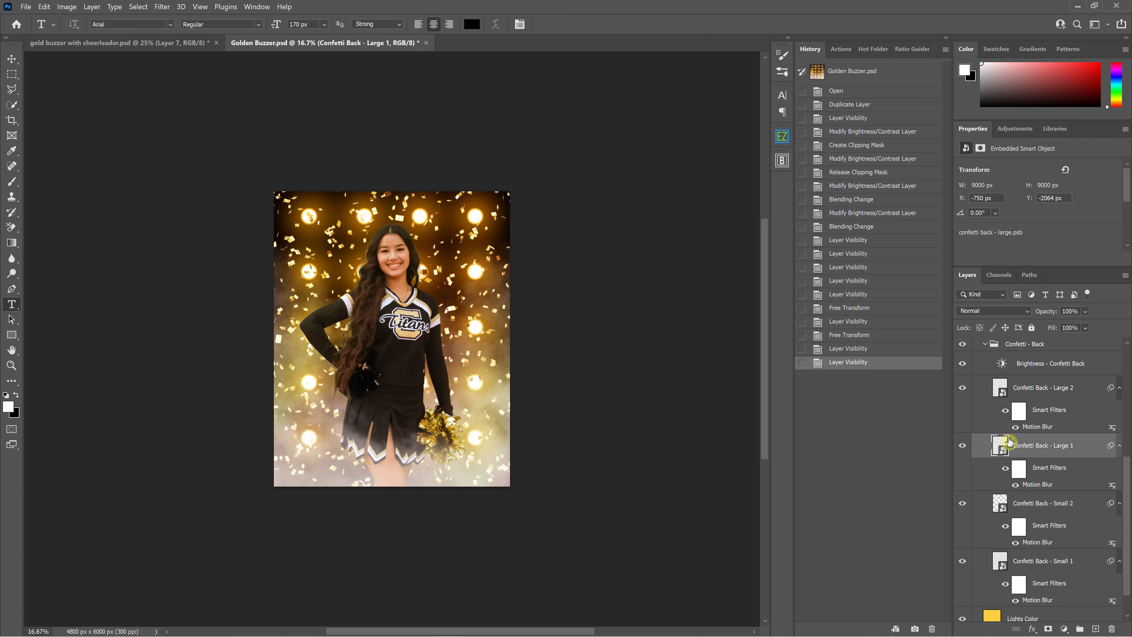
pyautogui.hotkey('ctrl', 't')
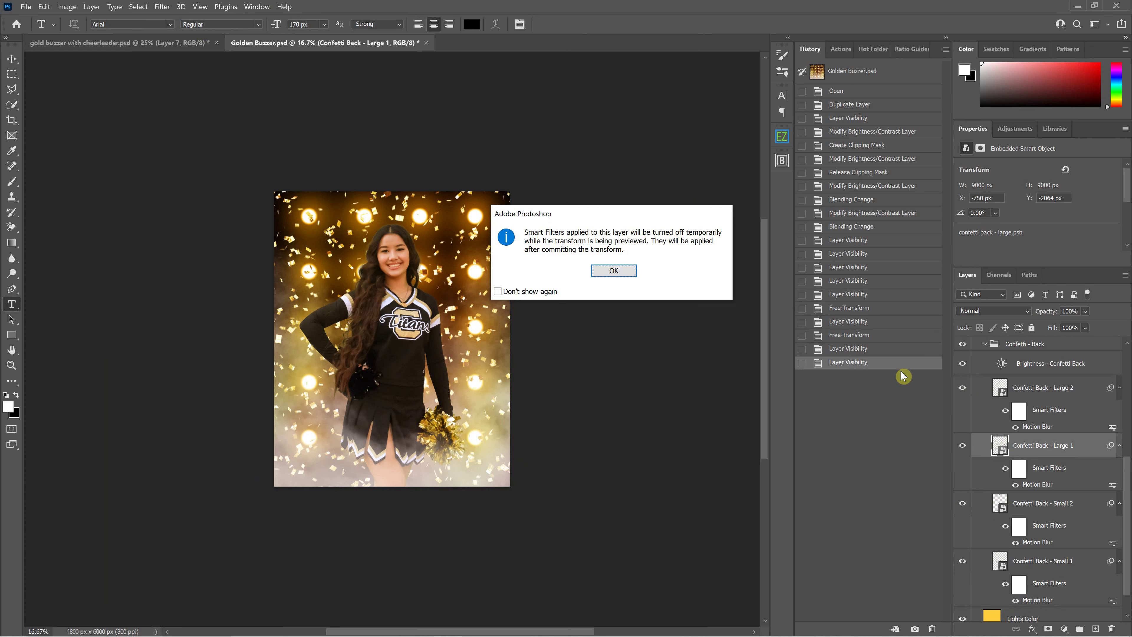
pyautogui.press('Return')
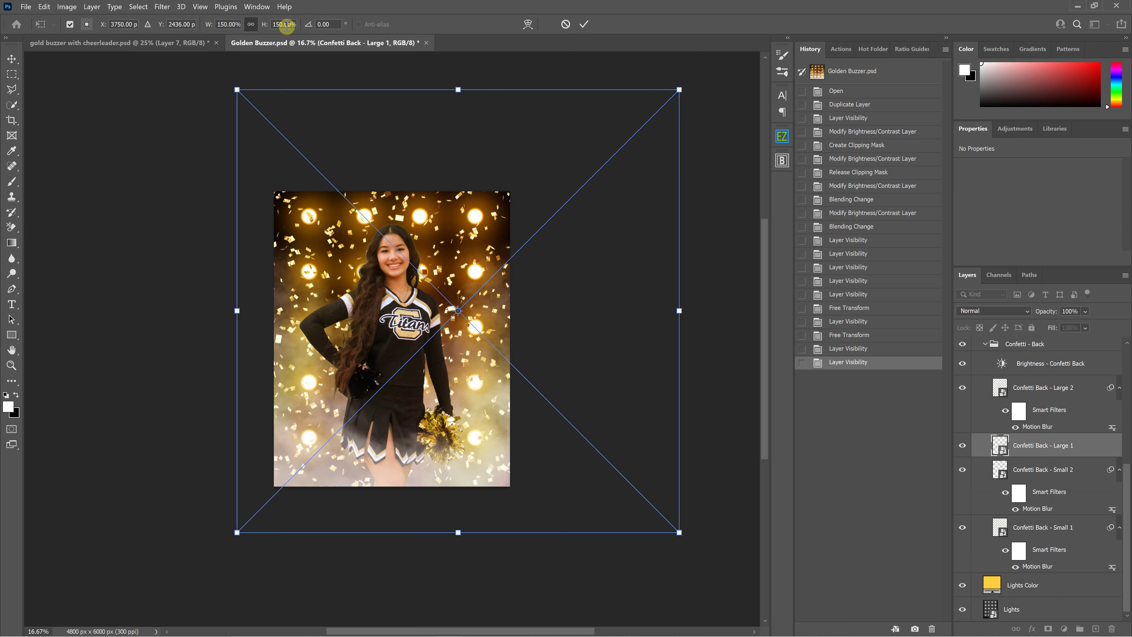
pyautogui.click(283, 24)
pyautogui.write('20')
pyautogui.press('Return')
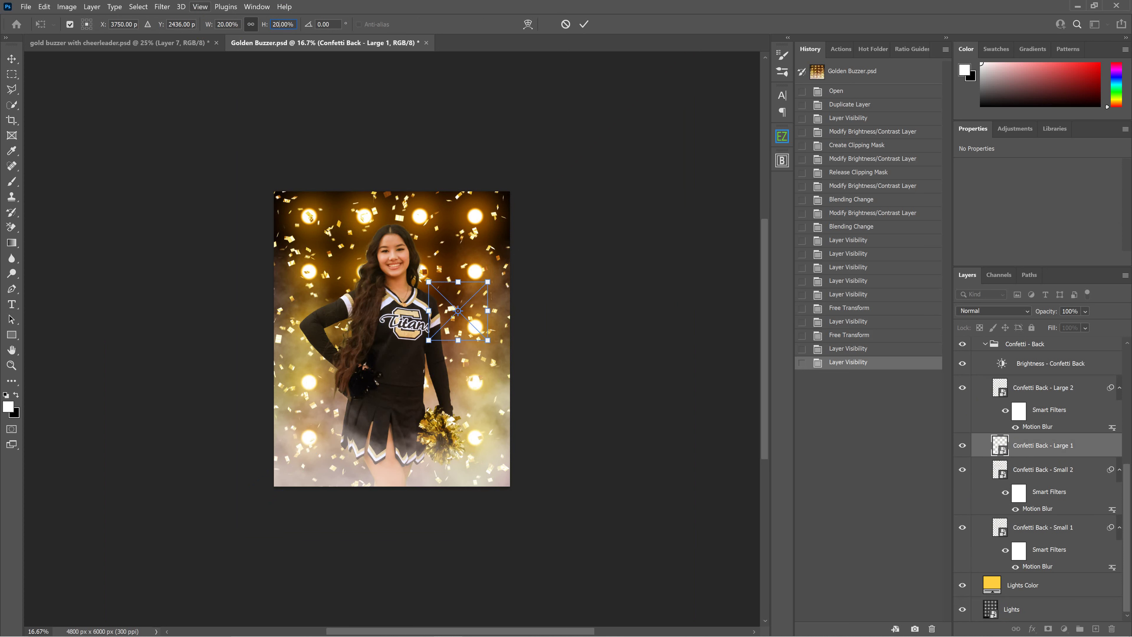
pyautogui.write('200')
pyautogui.press('Return')
pyautogui.click(583, 24)
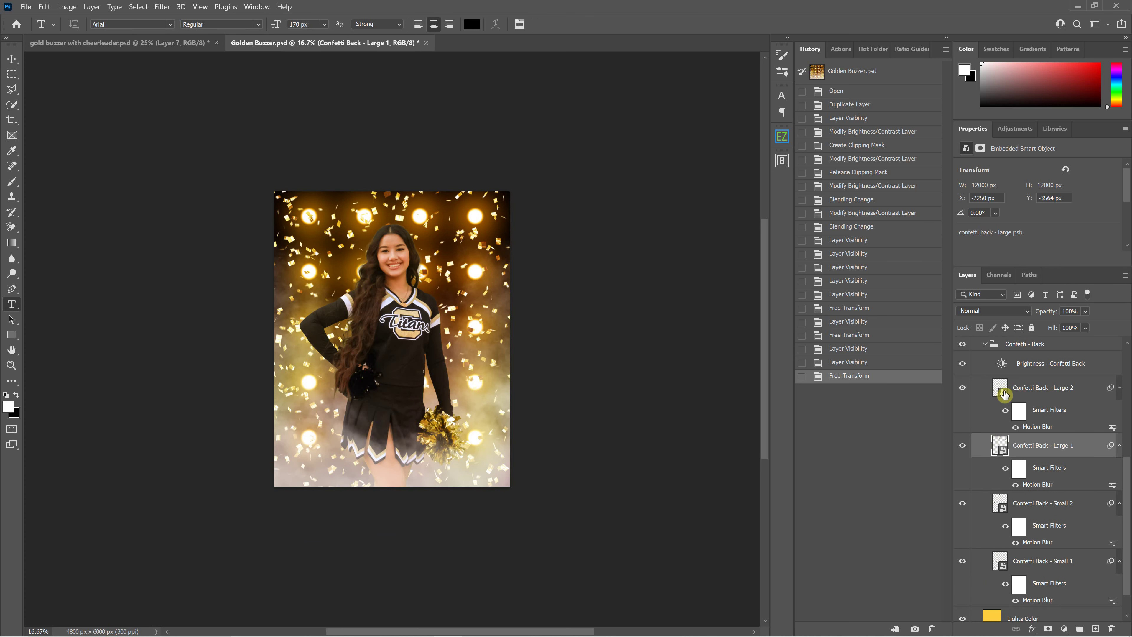
# Scale the Confetti Back - Large 2 layer to 200% in width and height with Free Transform
pyautogui.click(1004, 393)
pyautogui.hotkey('ctrl', 't')
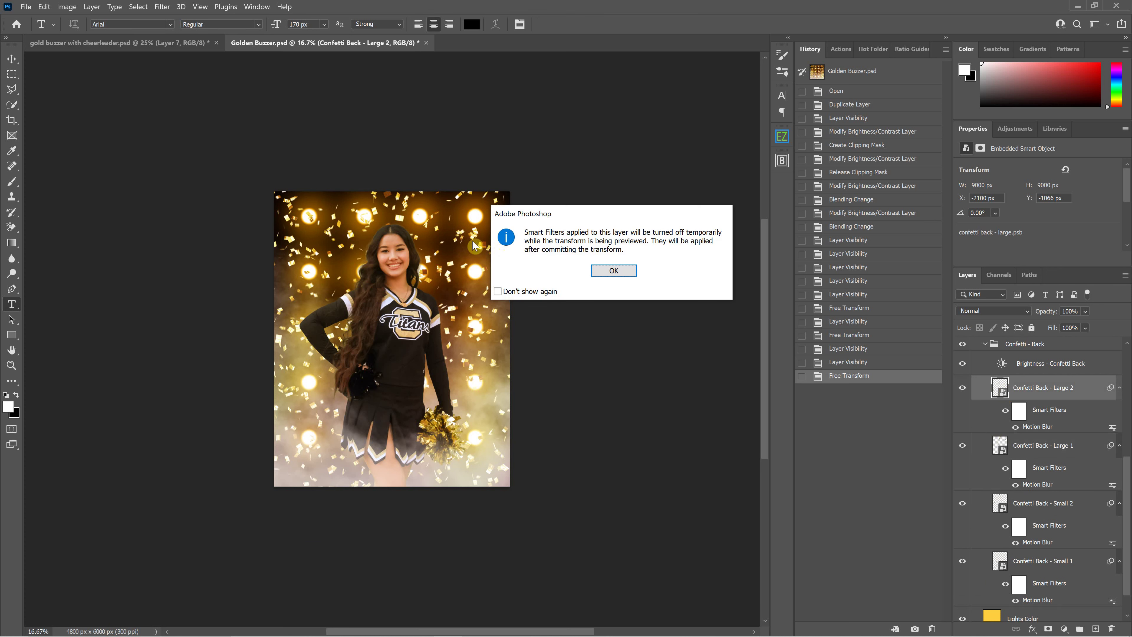
pyautogui.click(615, 270)
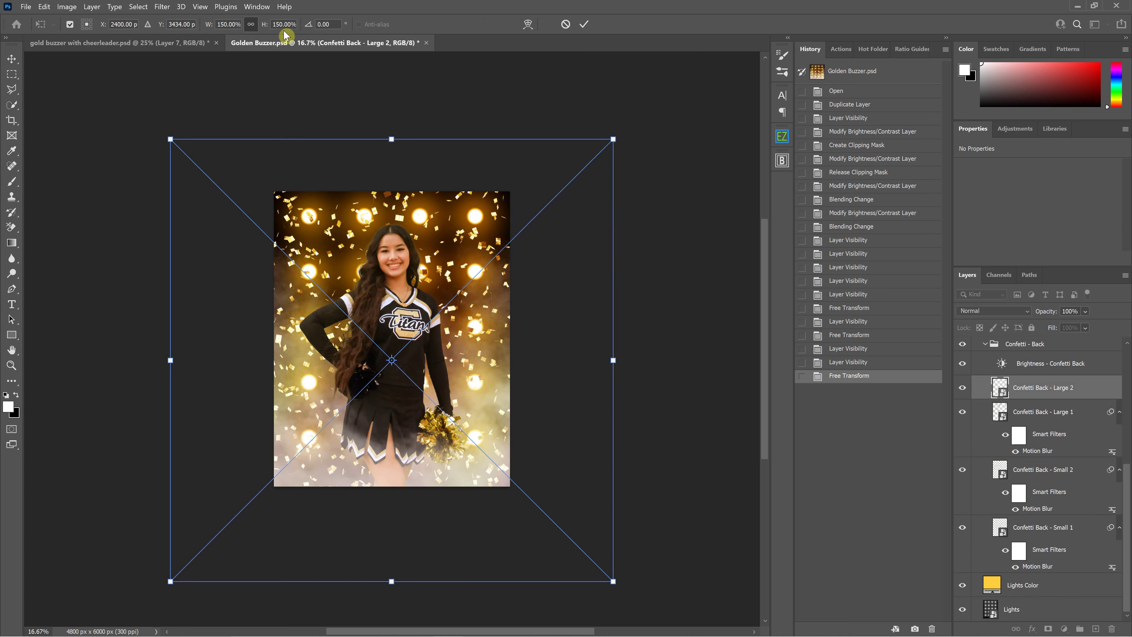
pyautogui.write('200')
pyautogui.press('Return')
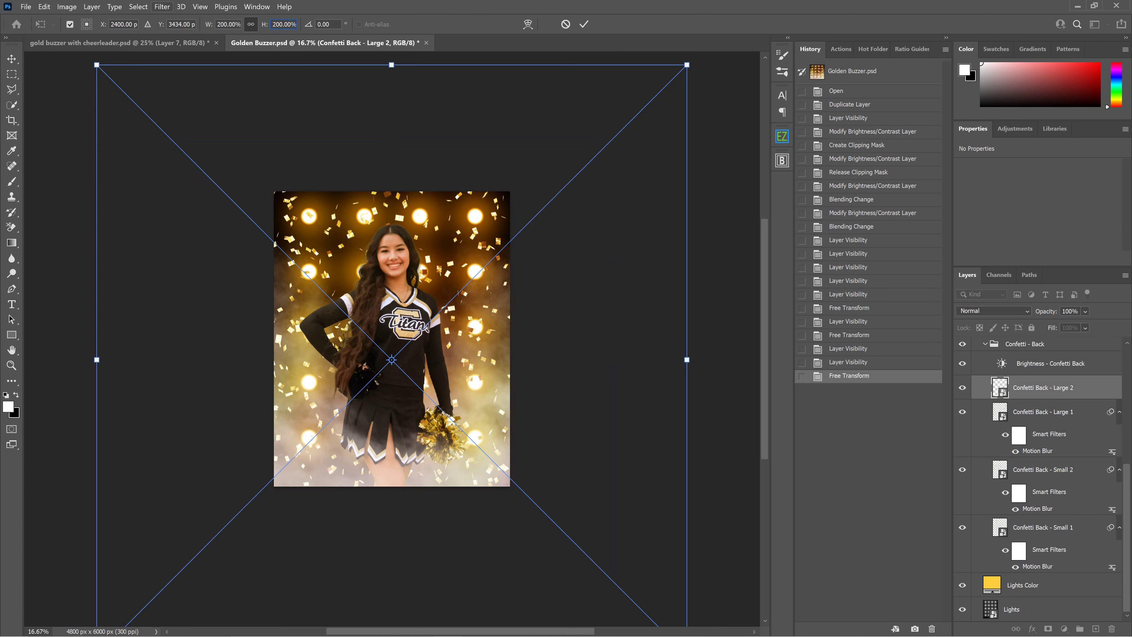
pyautogui.click(584, 24)
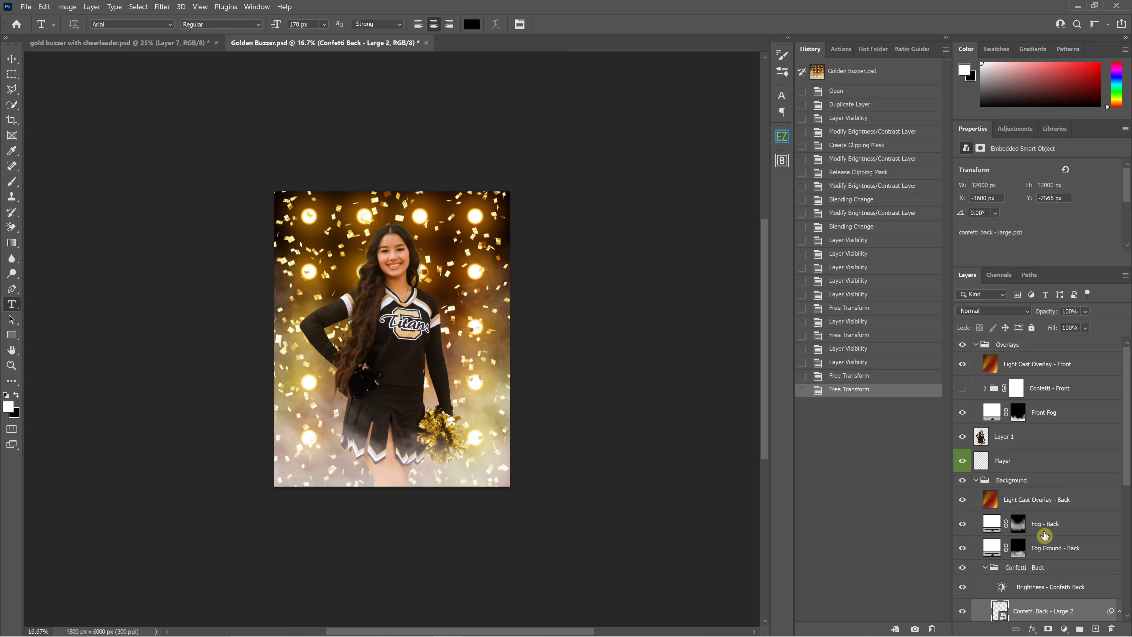
# Show the Confetti - Front group and inspect the combined front and back confetti over the composite
pyautogui.click(969, 390)
pyautogui.hotkey('ctrl', '+')
pyautogui.hotkey('ctrl', '+')
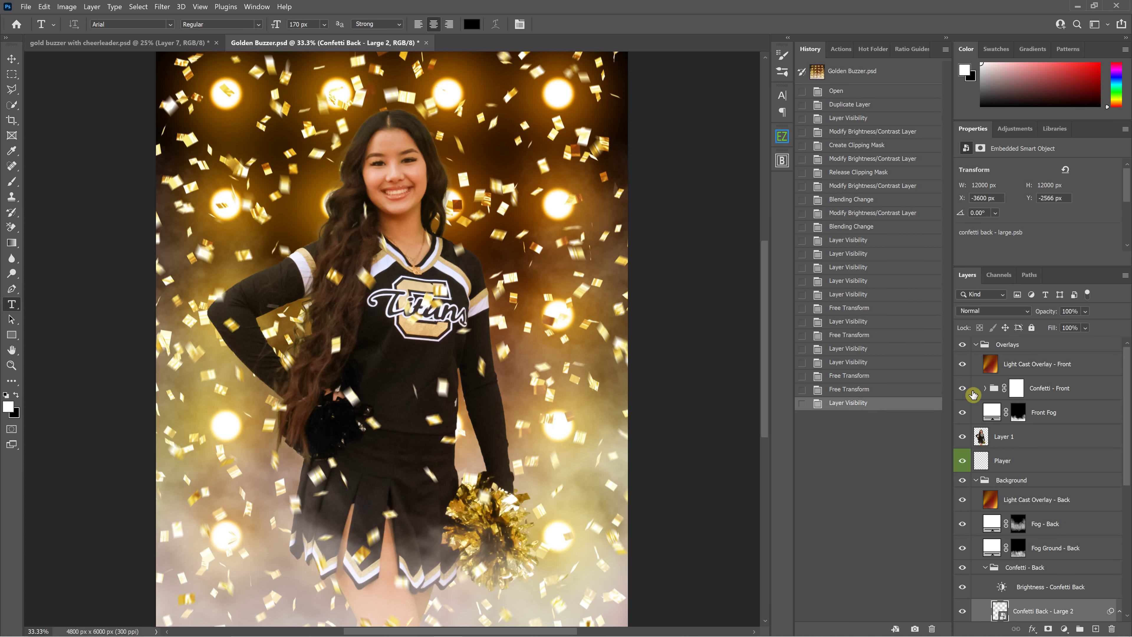
pyautogui.hotkey('ctrl', '-')
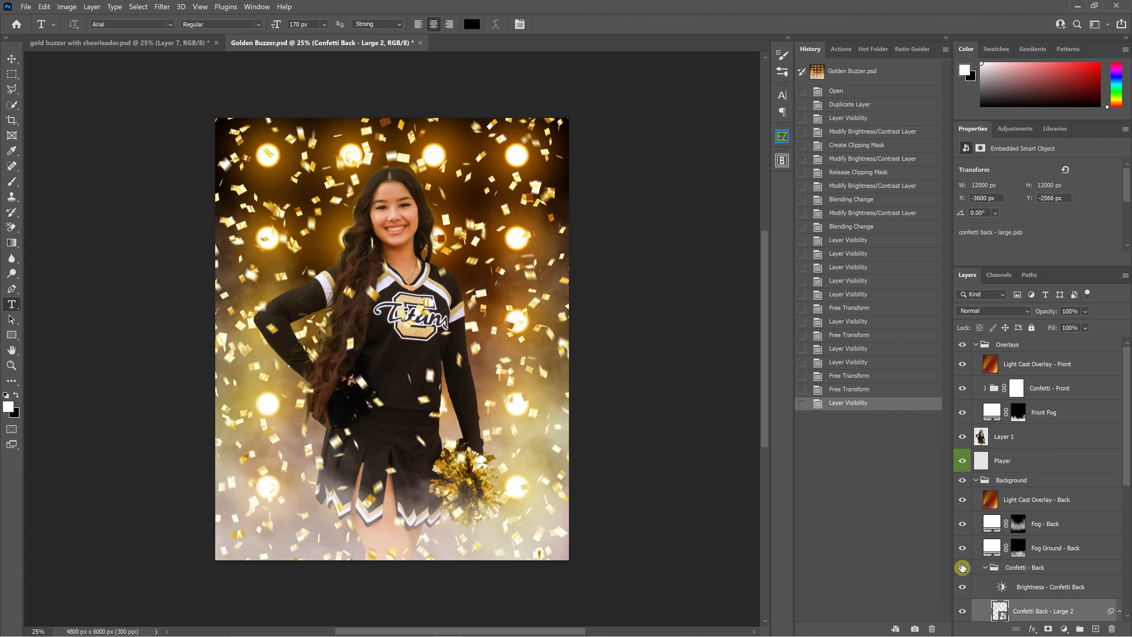
# Check the Motion Blur settings of Confetti Back - Large 2 and Confetti Back - Small 2 without changing them
pyautogui.scroll(-2, 1027, 510)
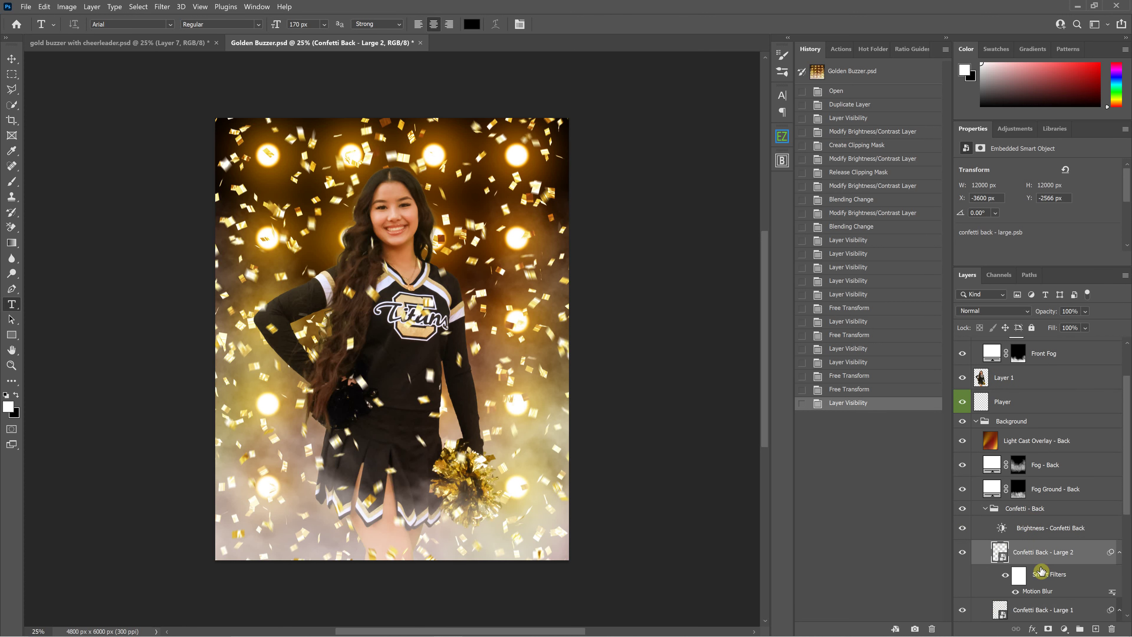
pyautogui.scroll(-5, 989, 452)
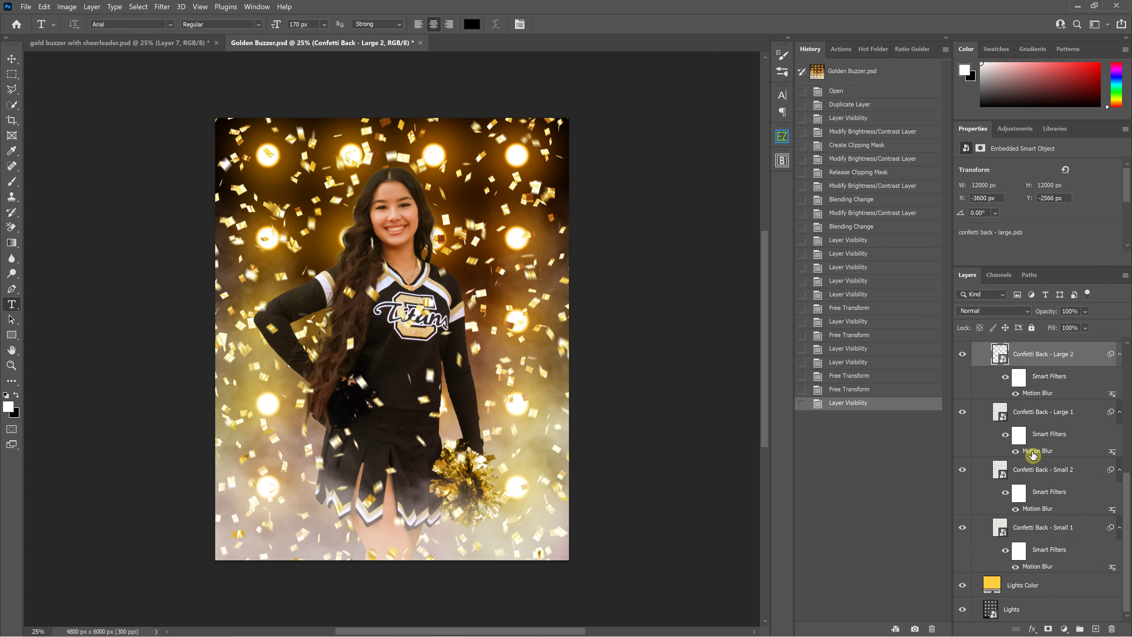
pyautogui.doubleClick(1029, 394)
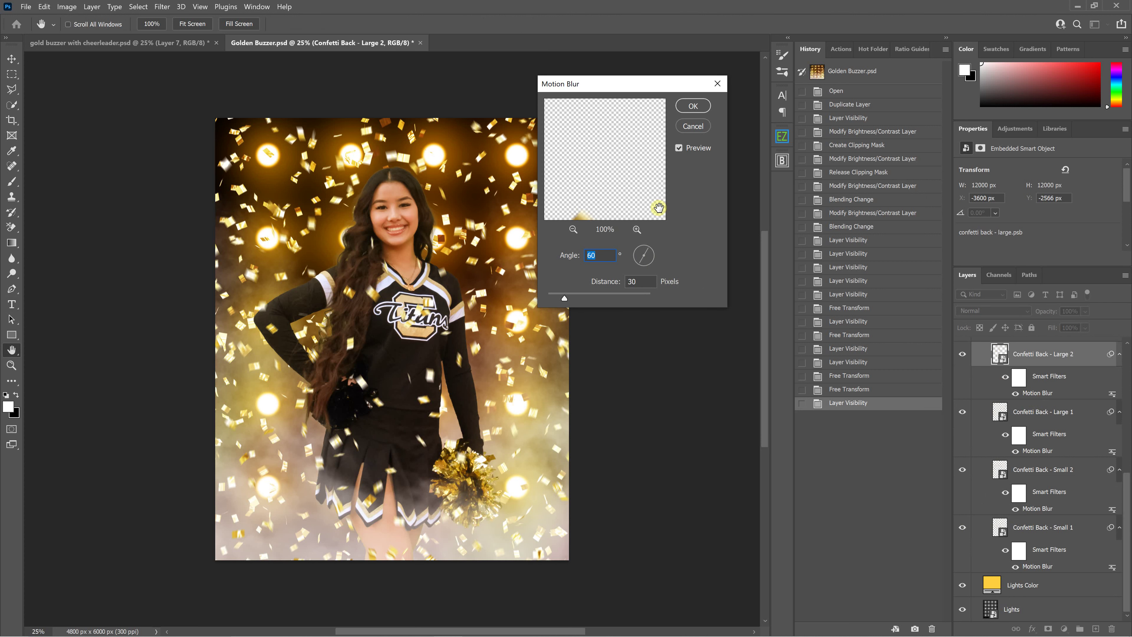
pyautogui.click(692, 127)
pyautogui.doubleClick(1034, 509)
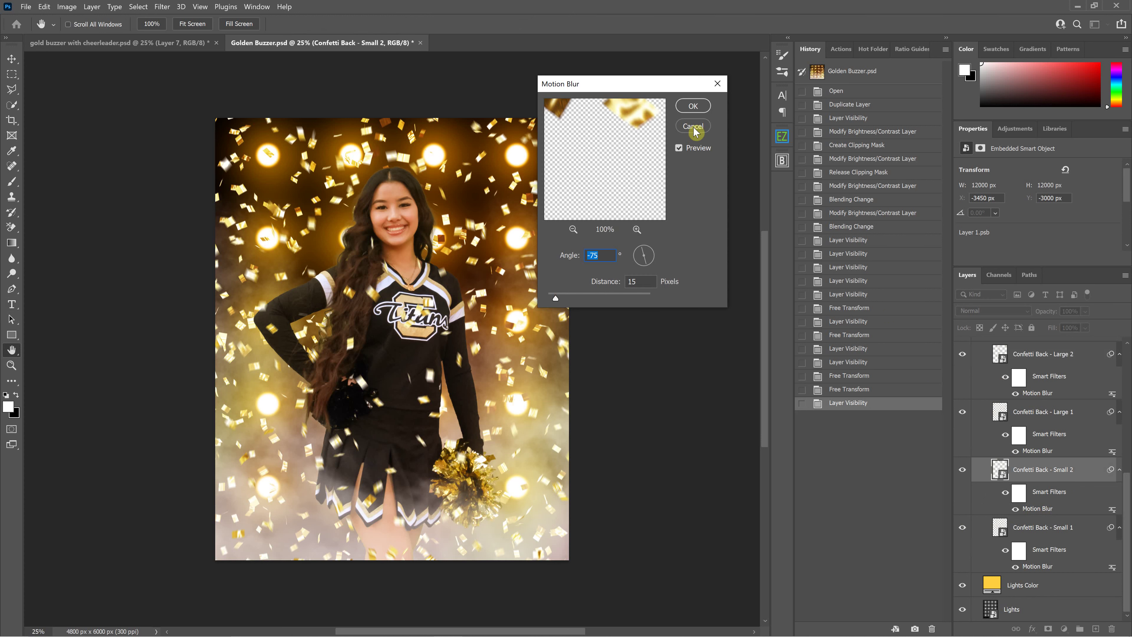
pyautogui.press('Escape')
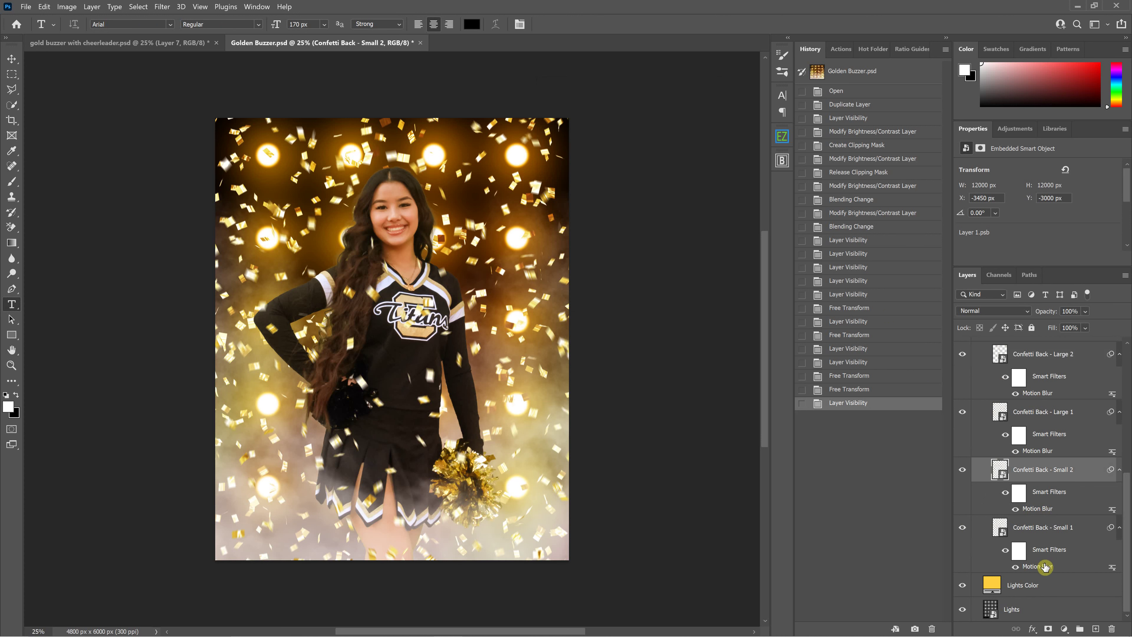
# Set the Motion Blur distance of the Confetti Back - Small 1 layer to 300 pixels
pyautogui.doubleClick(1045, 567)
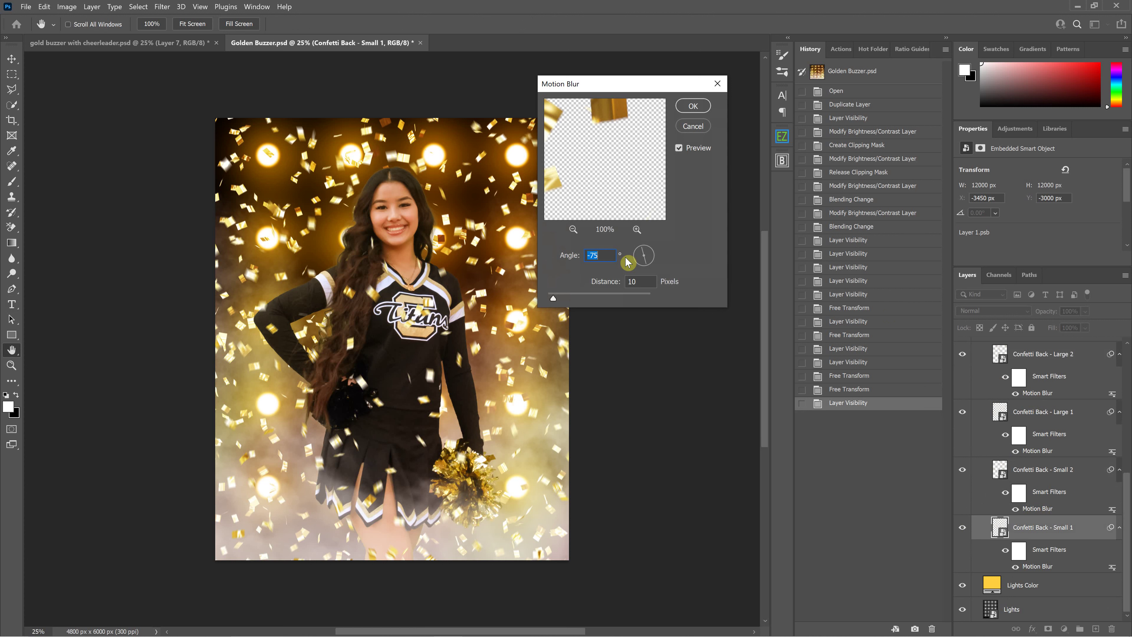
pyautogui.press('Tab')
pyautogui.write('300')
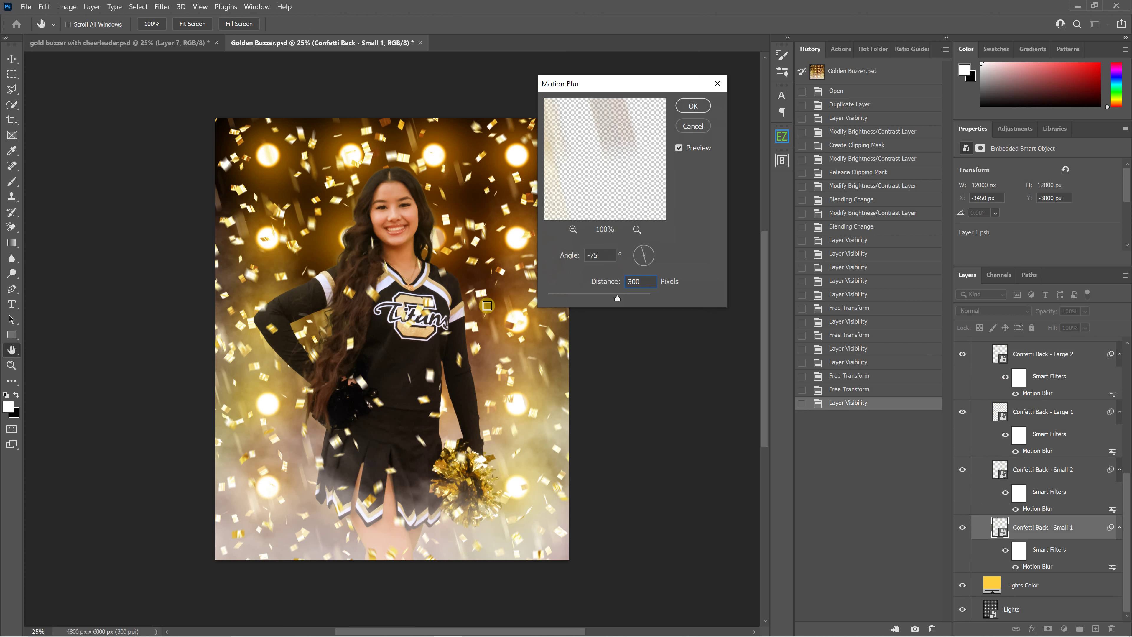
pyautogui.click(693, 105)
pyautogui.press('t')
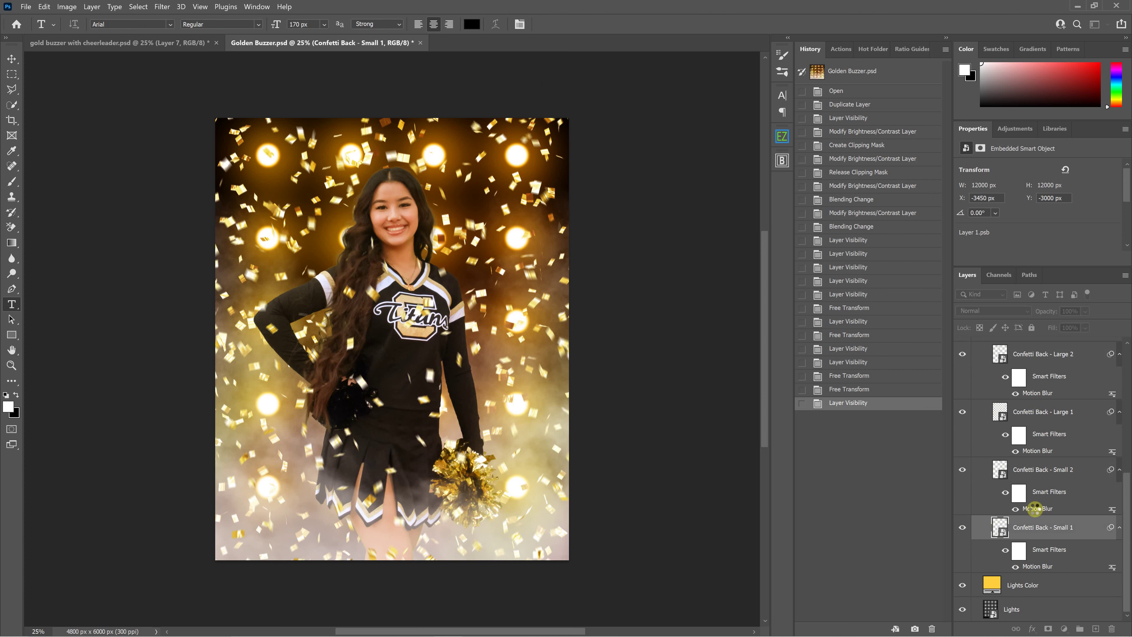
# Edit the Motion Blur smart filter of the Confetti Back - Small 2 layer
pyautogui.doubleClick(1035, 513)
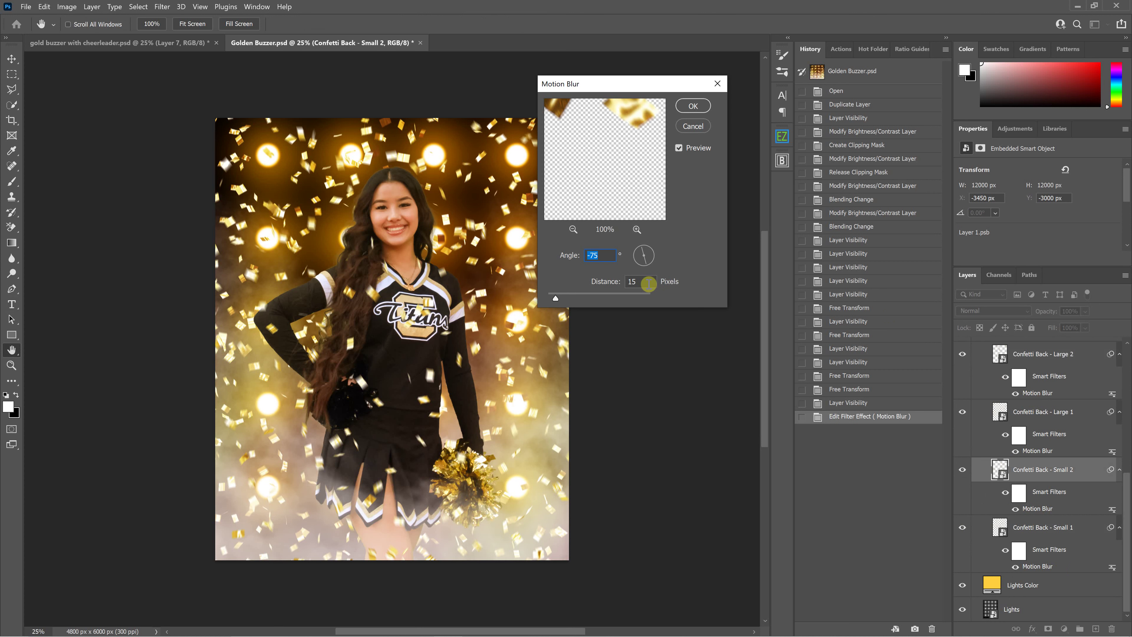
pyautogui.click(693, 106)
pyautogui.press('t')
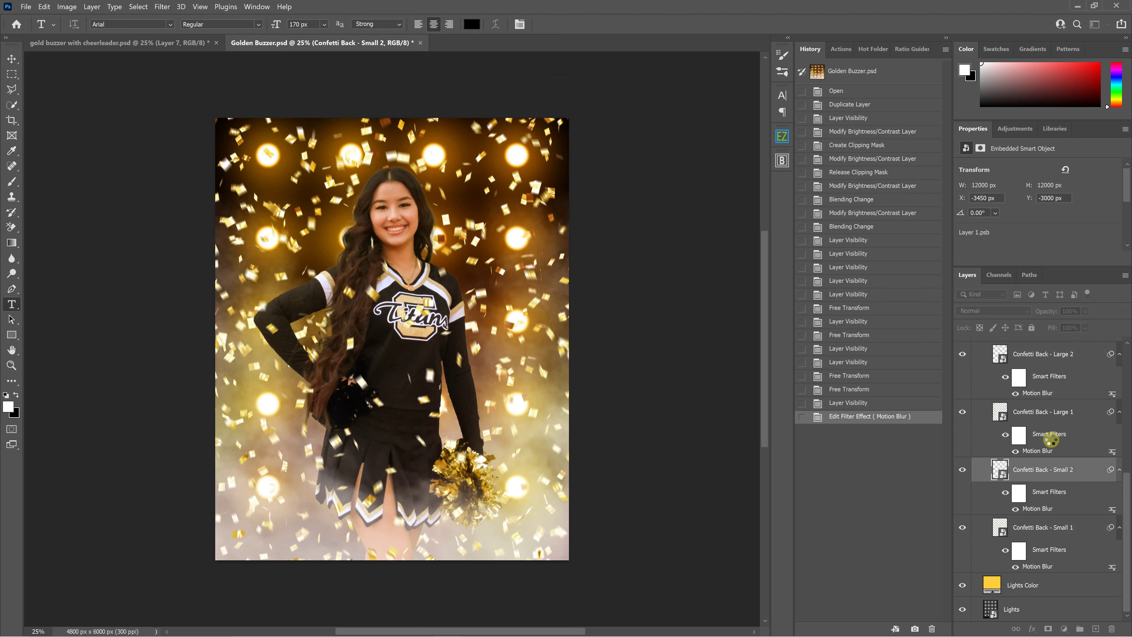
# Set the Motion Blur distance of the Confetti Back - Large 1 layer to 6 pixels
pyautogui.doubleClick(1035, 451)
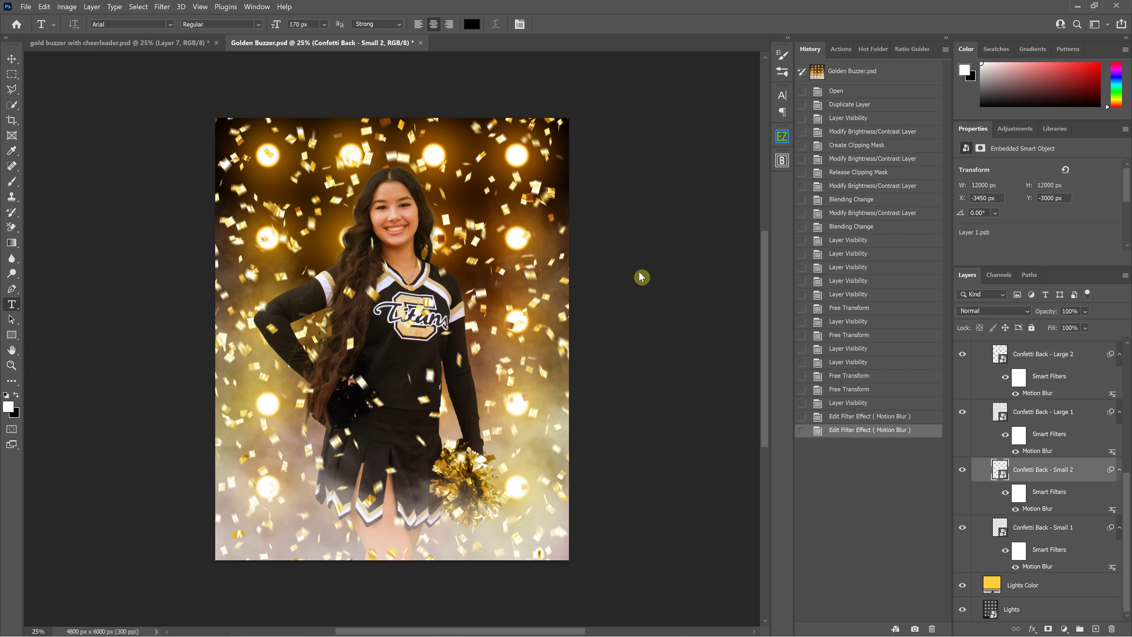
pyautogui.click(584, 287)
pyautogui.write('6')
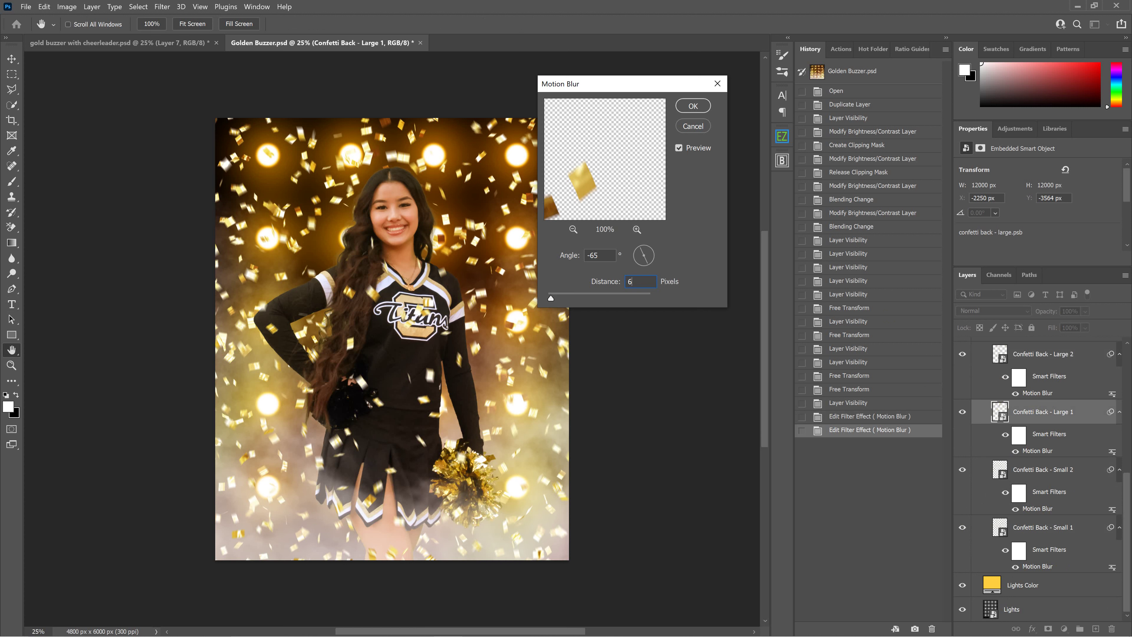
pyautogui.press('Return')
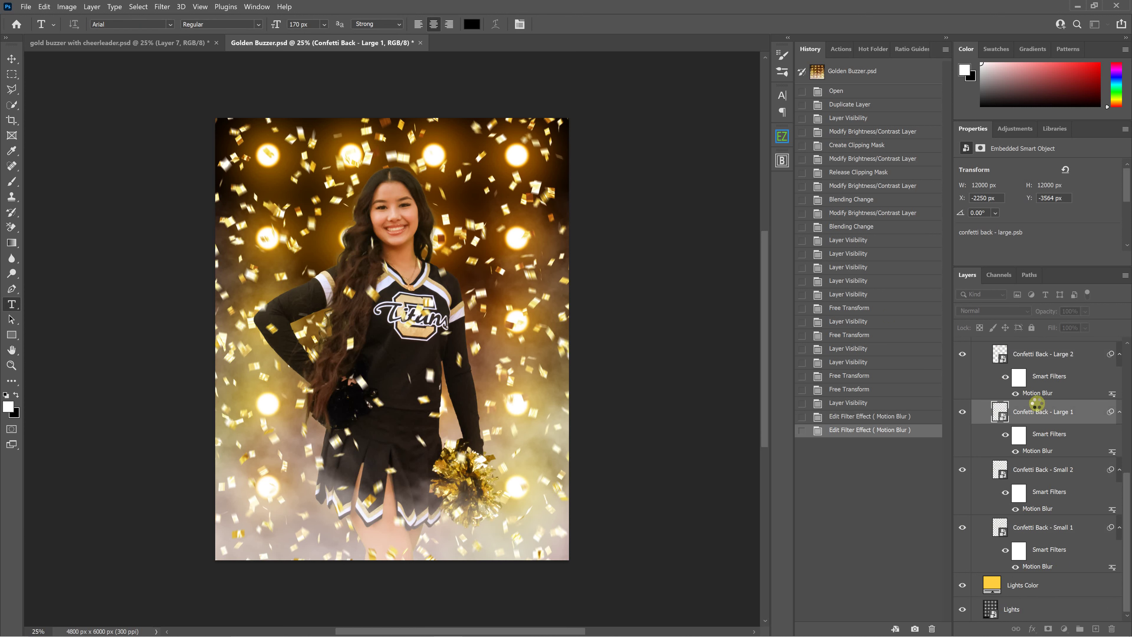
# Set the Motion Blur distance of the Confetti Back - Large 2 layer to 75 pixels and inspect the blurred confetti up close
pyautogui.doubleClick(1038, 395)
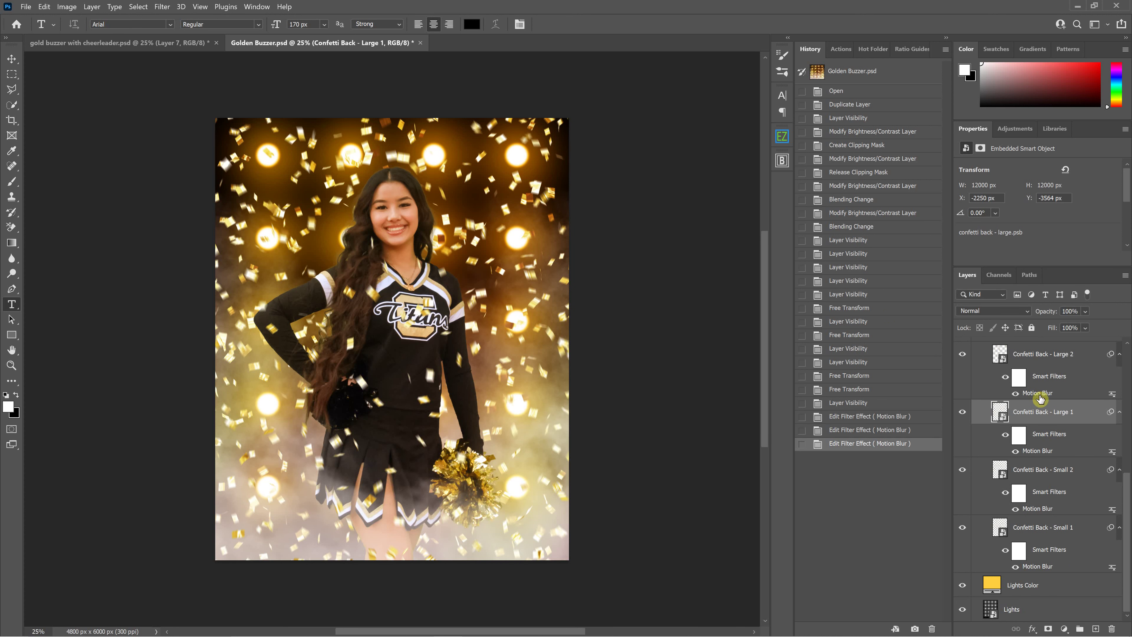
pyautogui.doubleClick(646, 282)
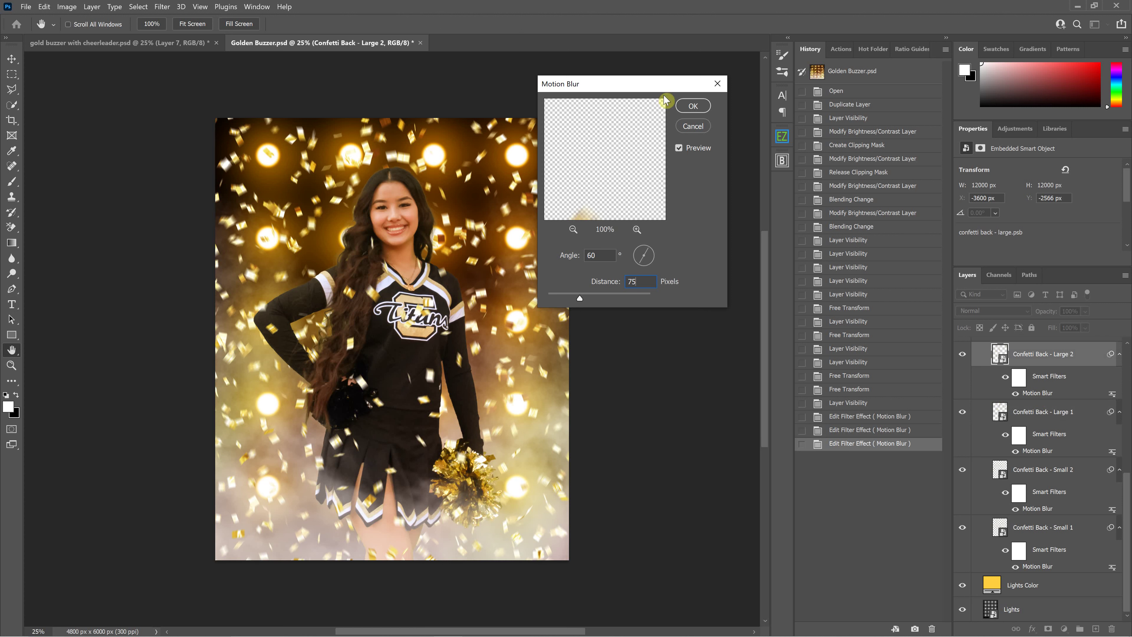
pyautogui.click(692, 107)
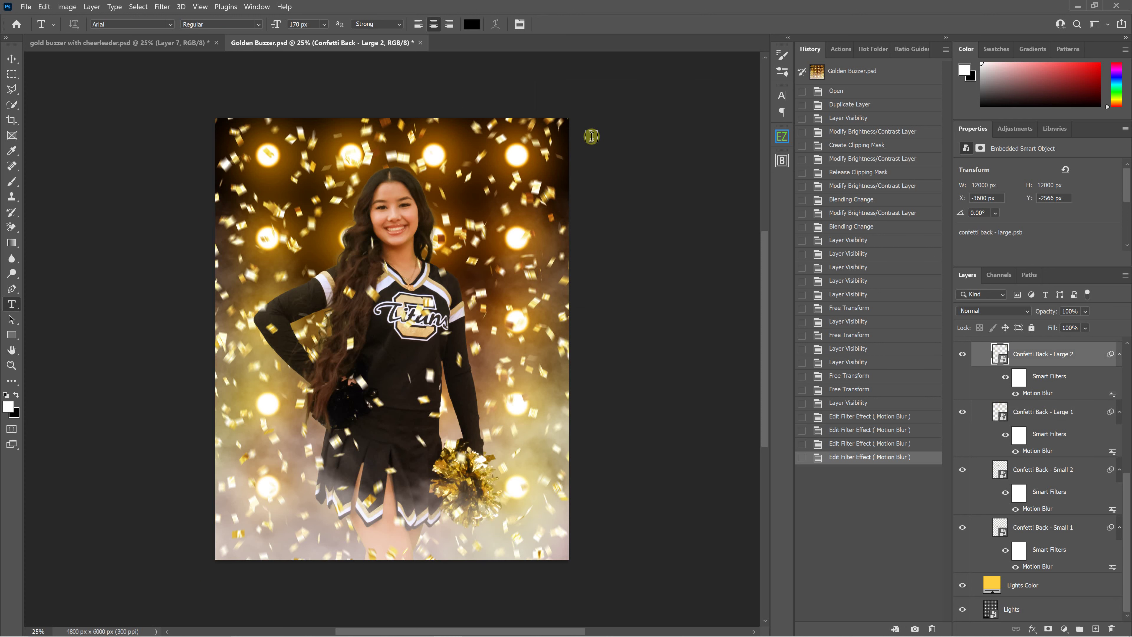
pyautogui.hotkey('ctrl', '+')
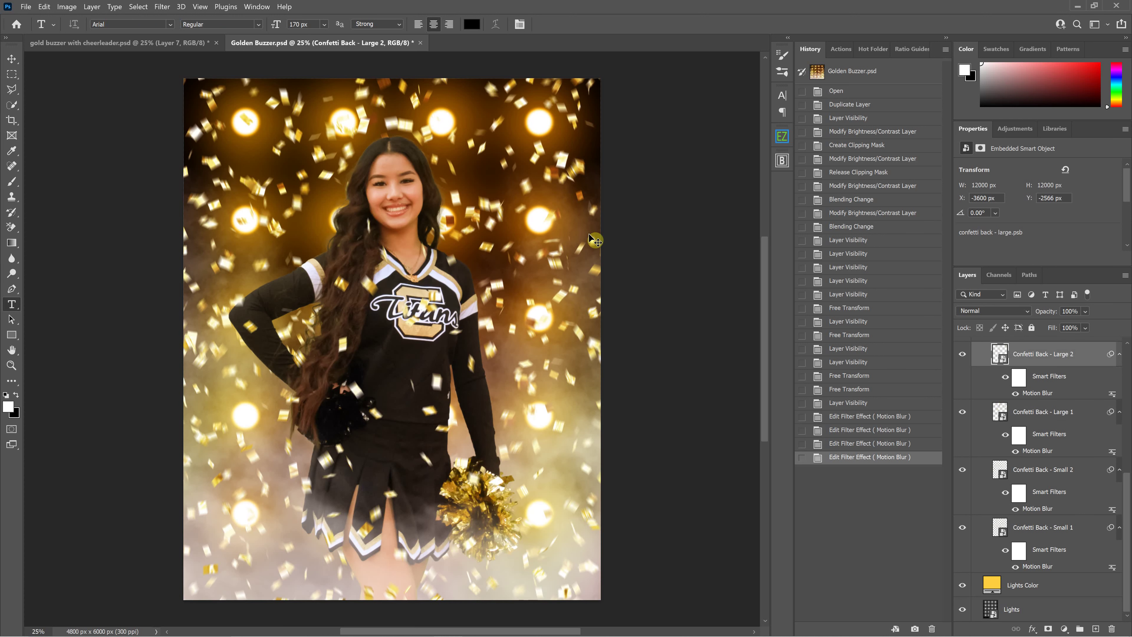
pyautogui.hotkey('ctrl', '+')
pyautogui.hotkey('ctrl', '+')
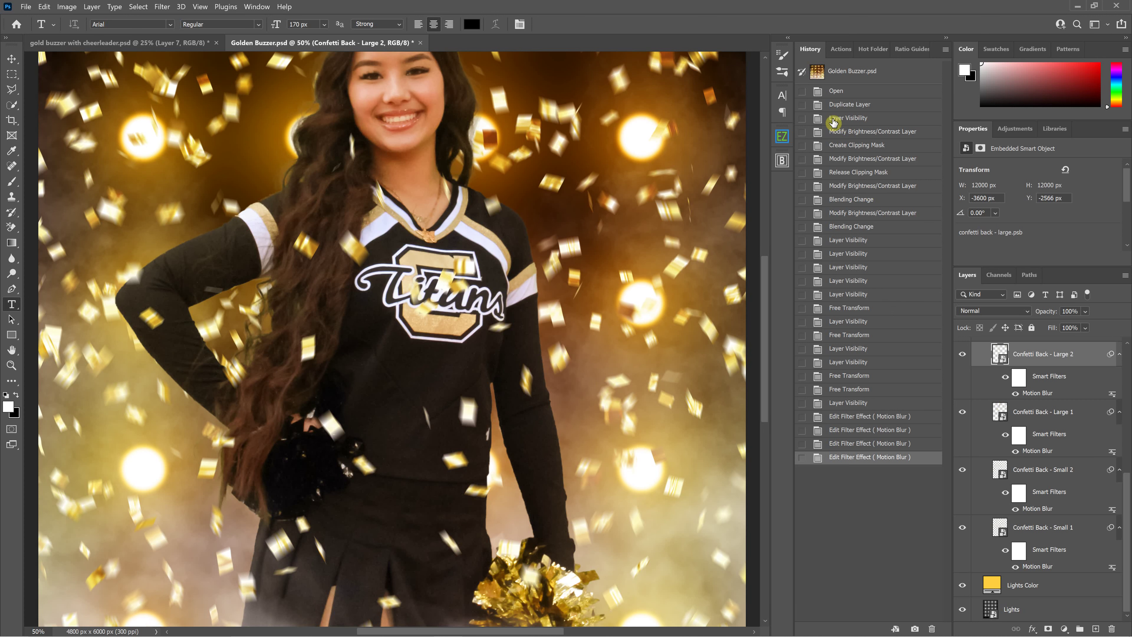
# Revert the document to the Duplicate Layer history state and view the whole composite at 25%
pyautogui.hotkey('ctrl', '-')
pyautogui.hotkey('ctrl', '-')
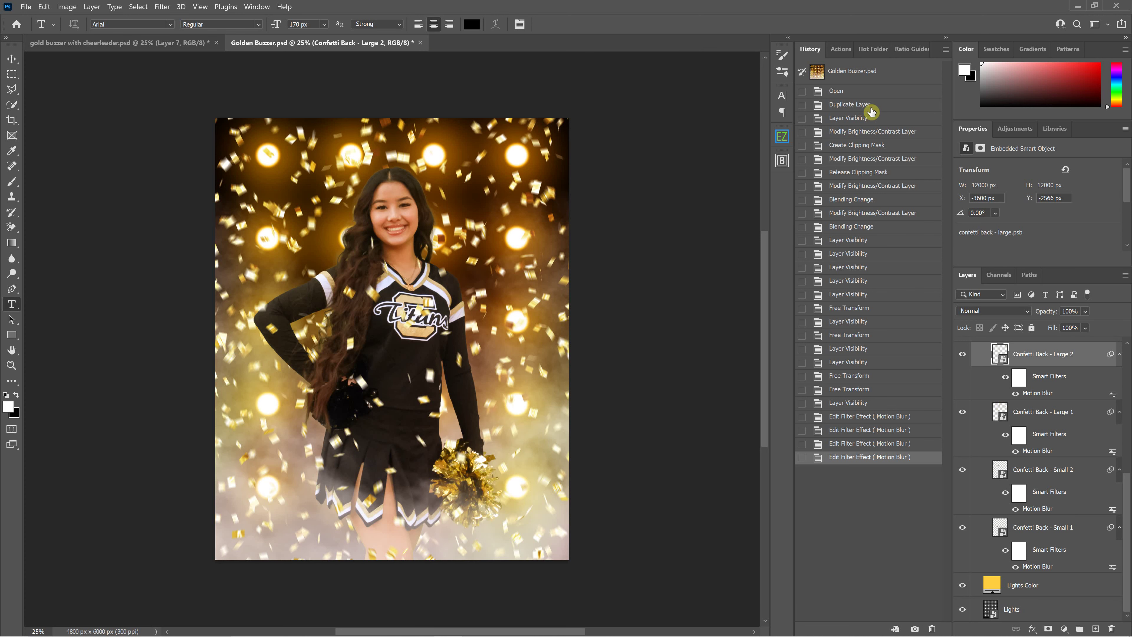
pyautogui.click(870, 107)
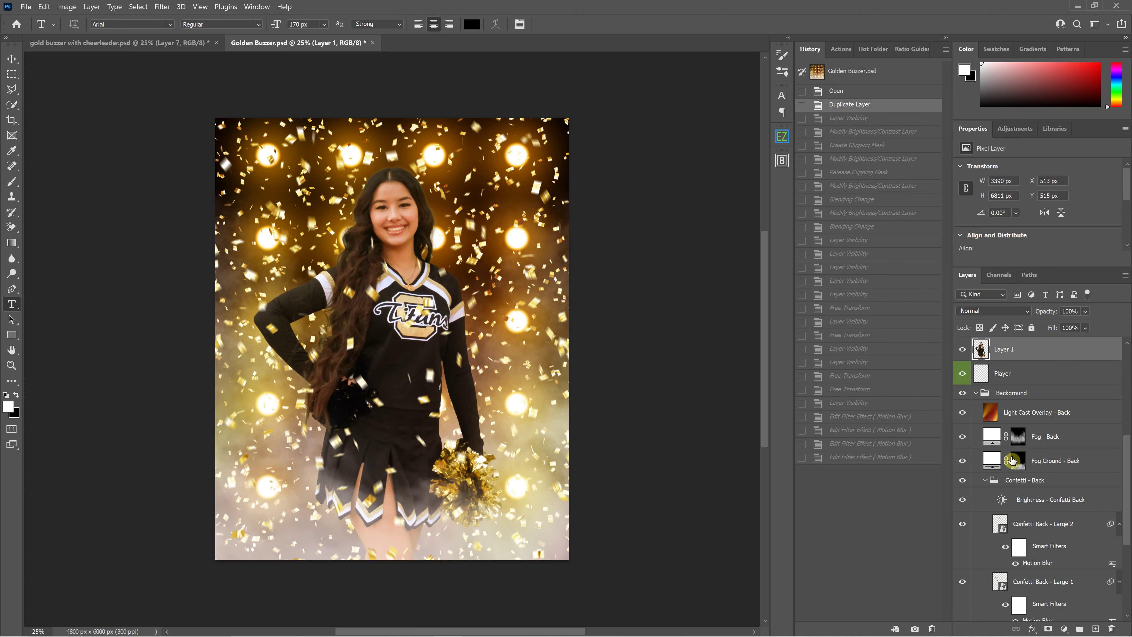
# Select the Light Cast Overlay - Back layer and compare the composite with that layer hidden and shown
pyautogui.scroll(-3, 1016, 473)
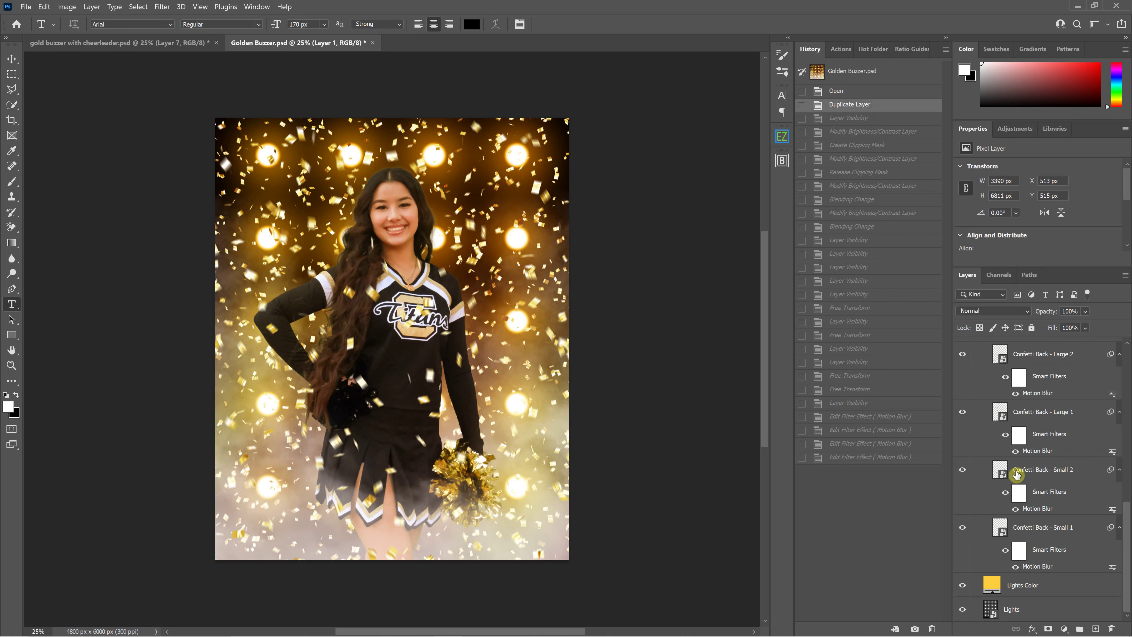
pyautogui.scroll(4, 1017, 473)
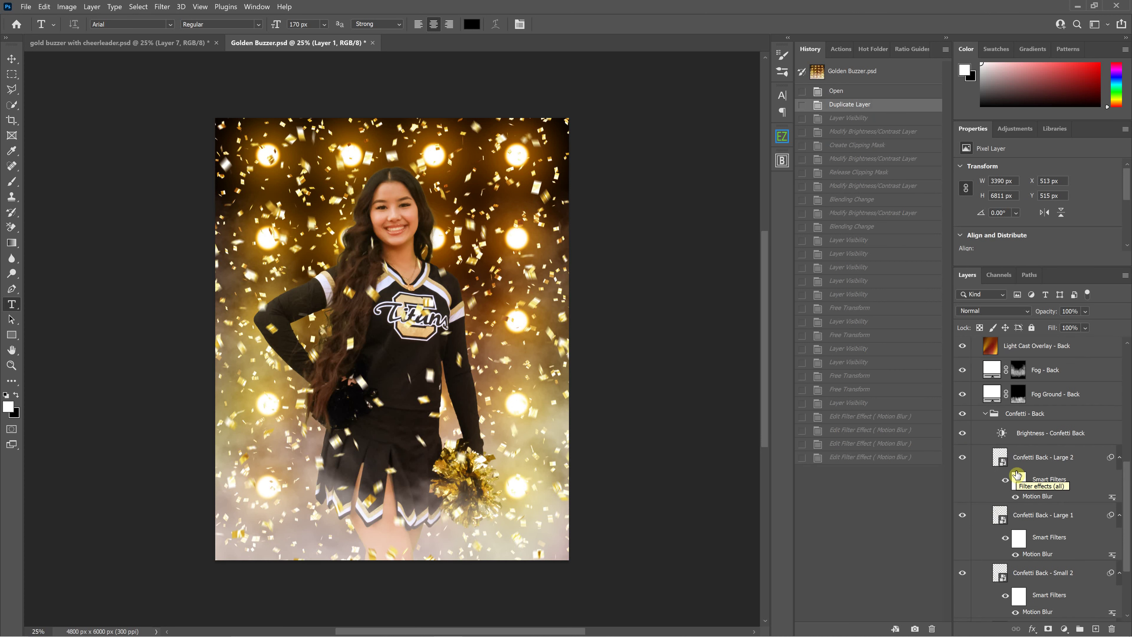
pyautogui.click(1024, 407)
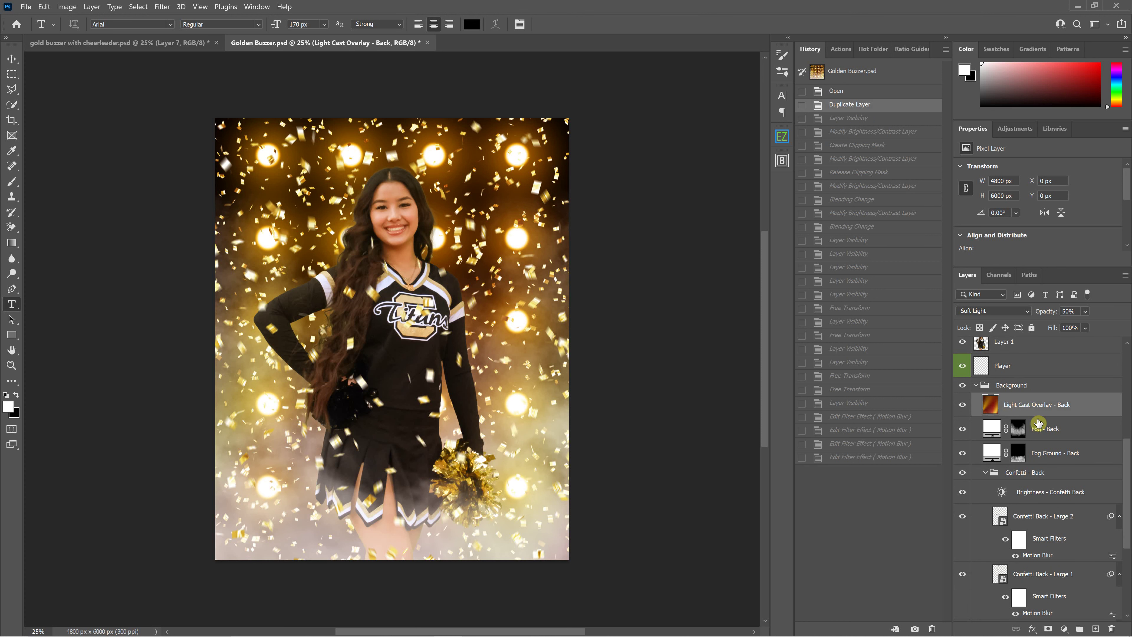
pyautogui.scroll(4, 1040, 423)
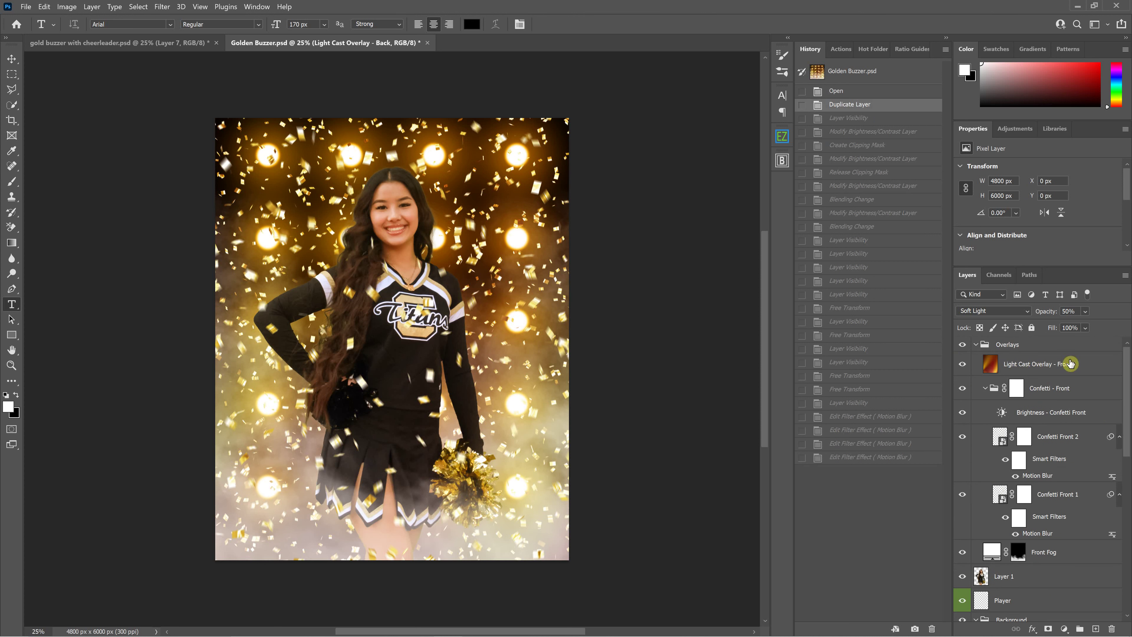
pyautogui.scroll(-5, 1035, 468)
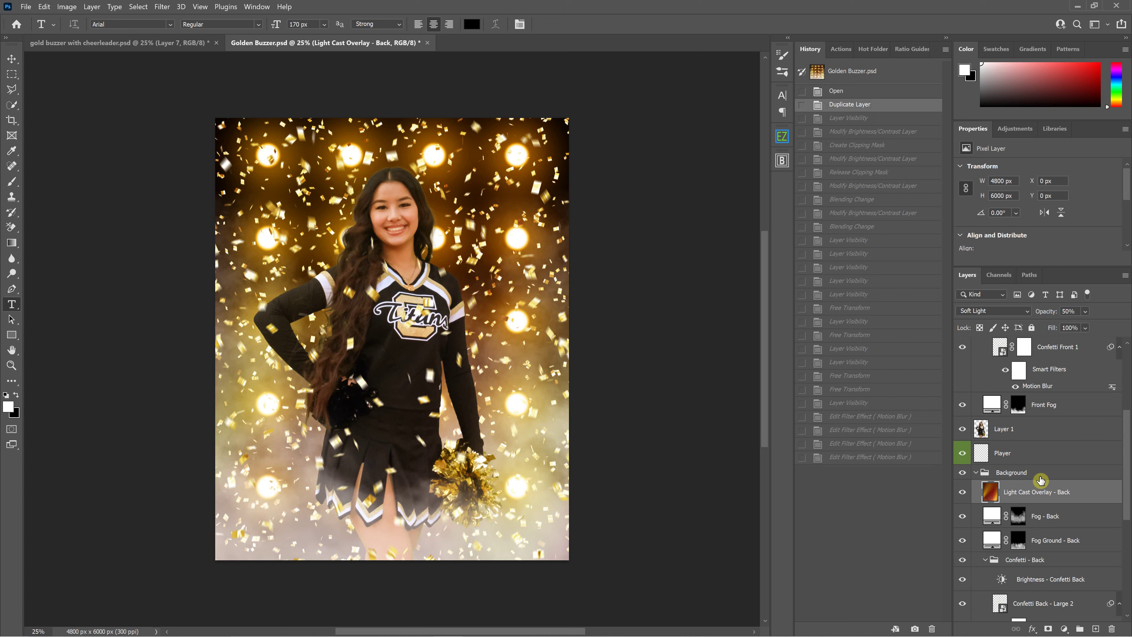
pyautogui.scroll(-1, 962, 463)
pyautogui.click(962, 462)
pyautogui.click(962, 462)
pyautogui.scroll(4, 1081, 572)
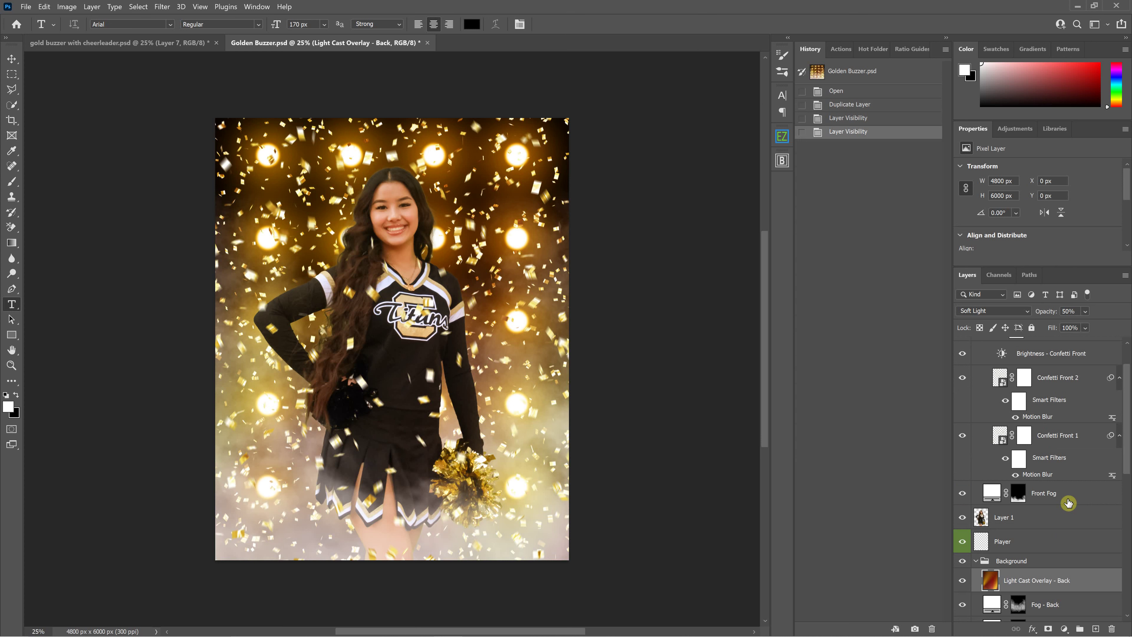
pyautogui.scroll(-1, 1029, 525)
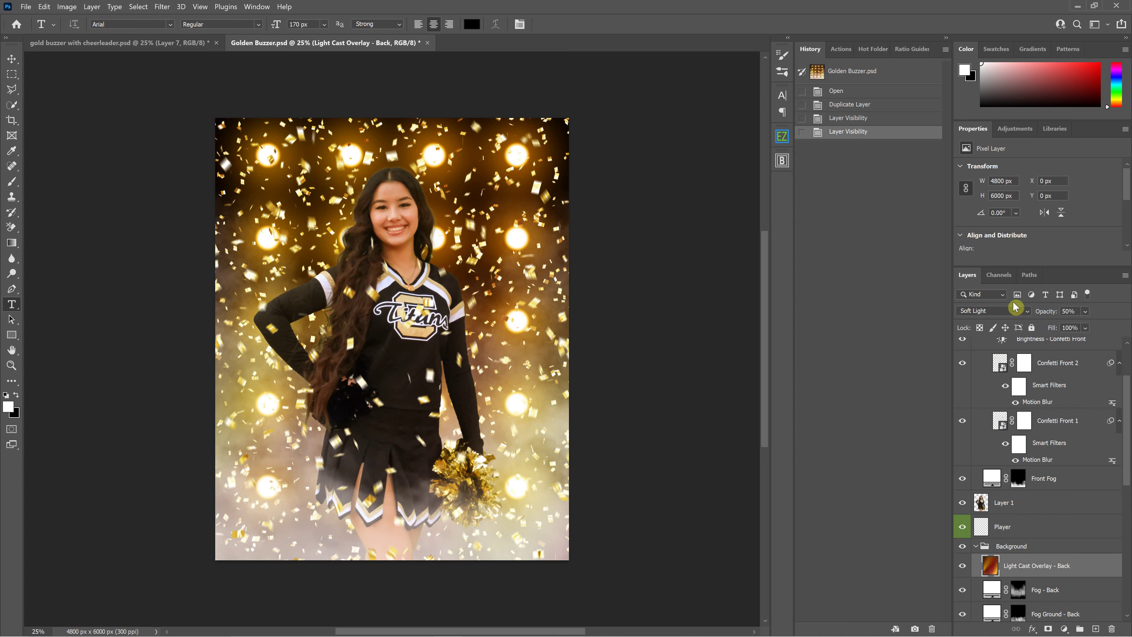
# Try the Screen blend mode on the Light Cast Overlay - Back layer and experiment with its opacity
pyautogui.click(1015, 312)
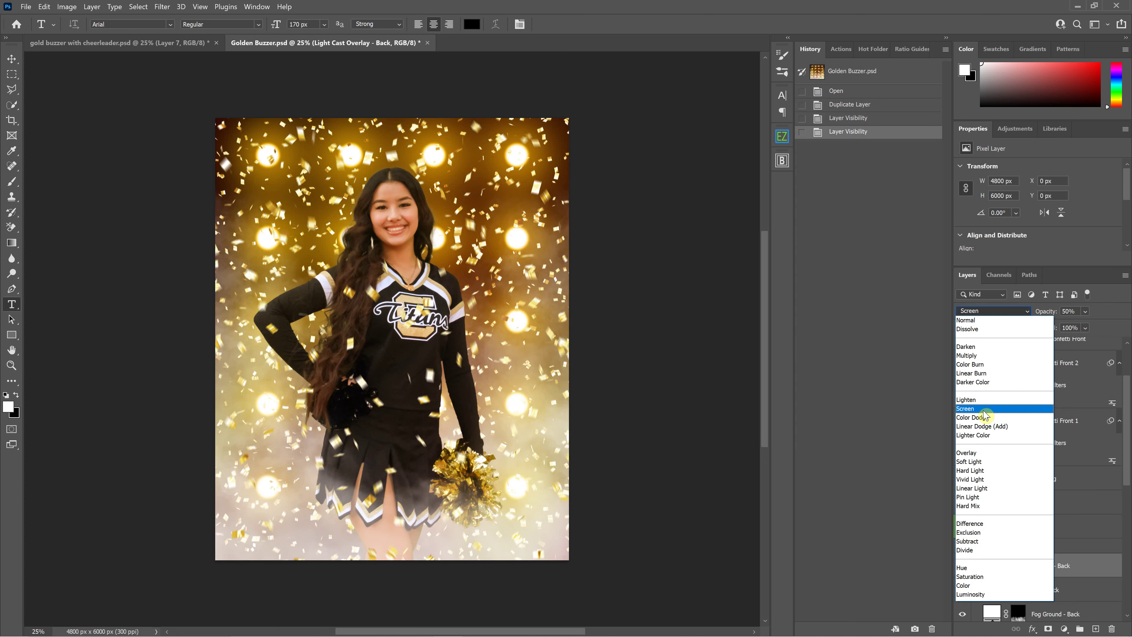
pyautogui.click(477, 157)
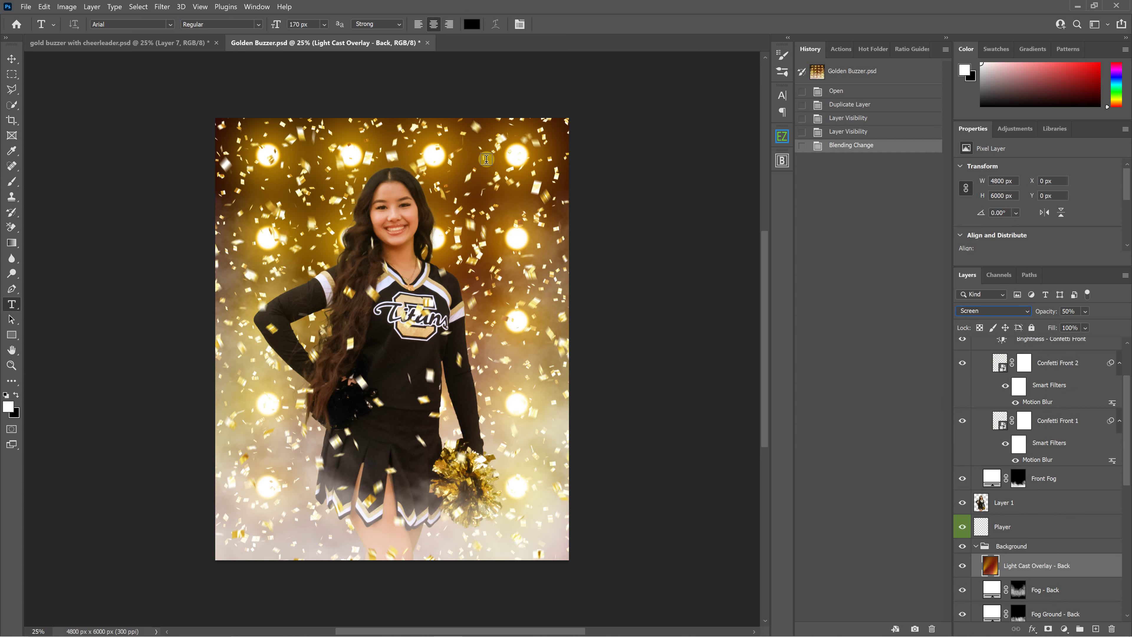
pyautogui.click(1085, 311)
pyautogui.moveTo(1093, 325)
pyautogui.mouseDown()
pyautogui.moveTo(1127, 331)
pyautogui.moveTo(1099, 331)
pyautogui.mouseUp()
pyautogui.moveTo(1098, 329); pyautogui.dragTo(1098, 330)
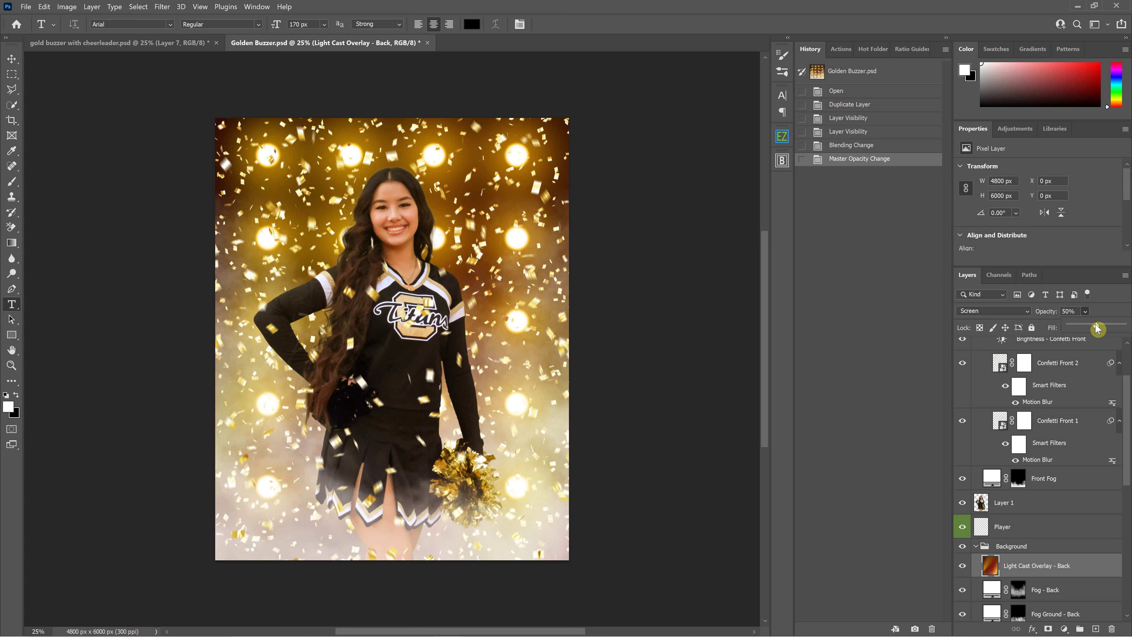
# Set the Light Cast Overlay - Back layer to Soft Light at 50% opacity and toggle its visibility to compare
pyautogui.click(1024, 311)
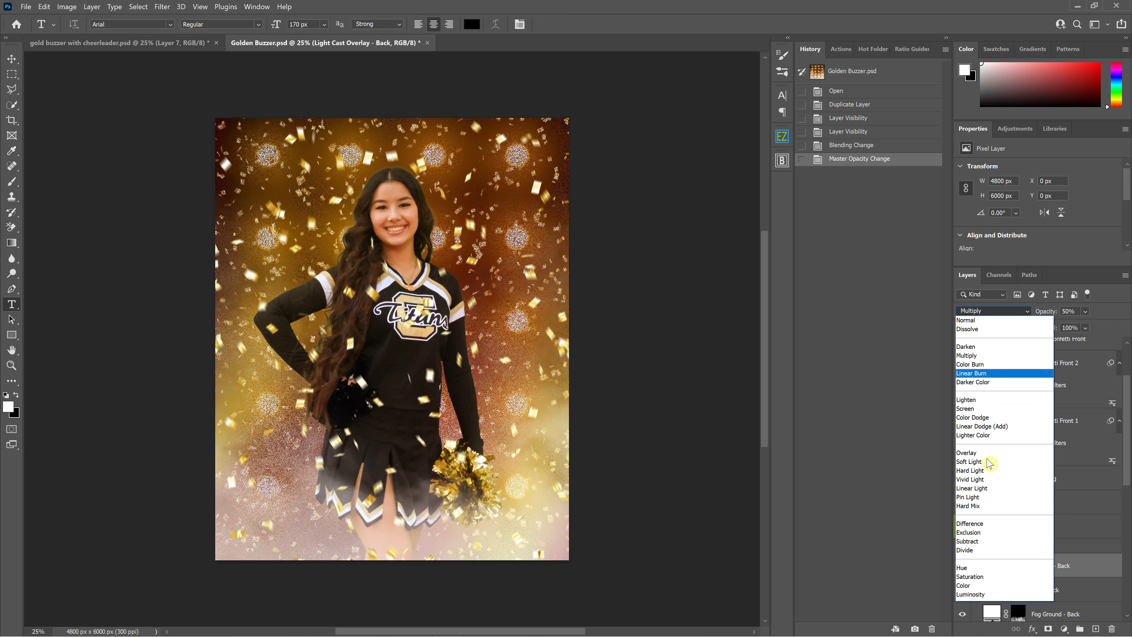
pyautogui.click(994, 461)
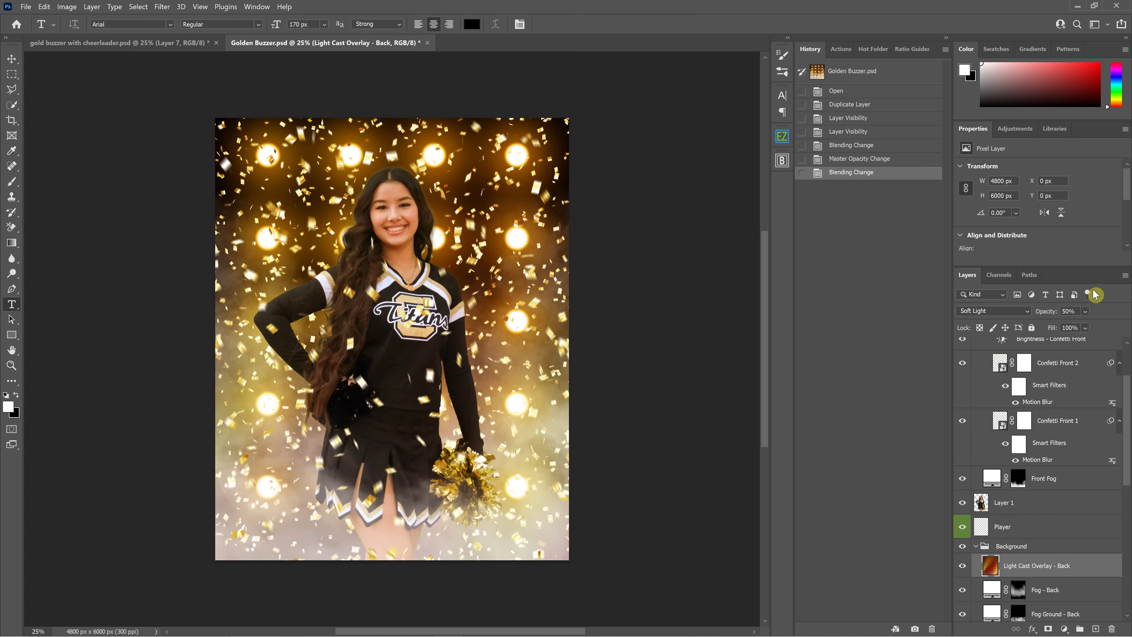
pyautogui.click(1085, 310)
pyautogui.moveTo(1093, 324)
pyautogui.mouseDown()
pyautogui.moveTo(1122, 324)
pyautogui.moveTo(1097, 329)
pyautogui.mouseUp()
pyautogui.press('Down')
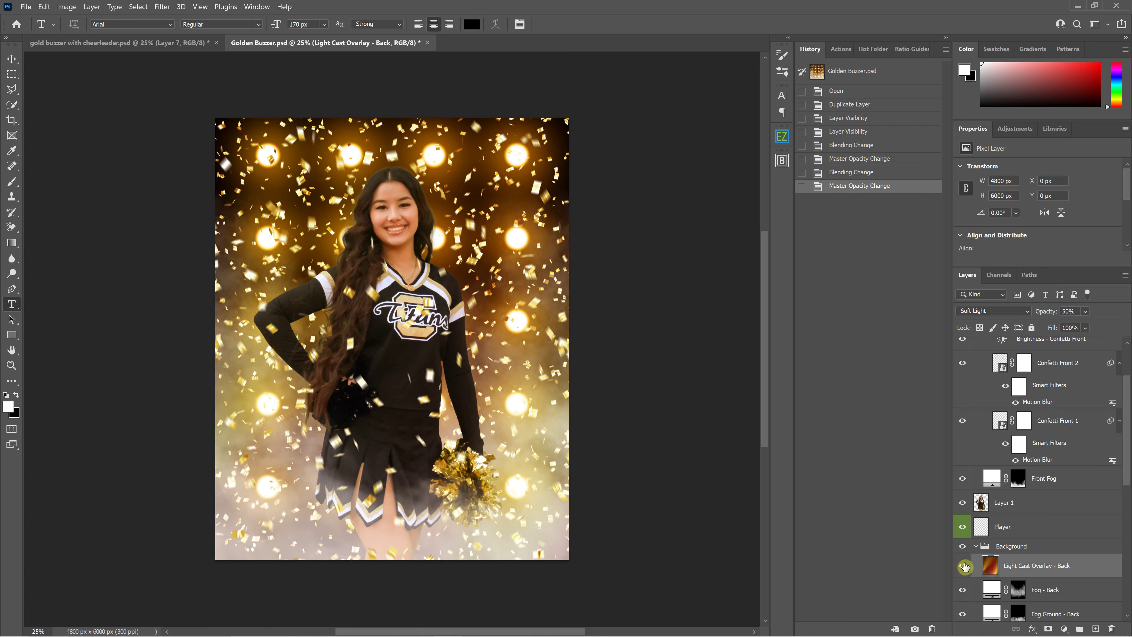
pyautogui.click(963, 567)
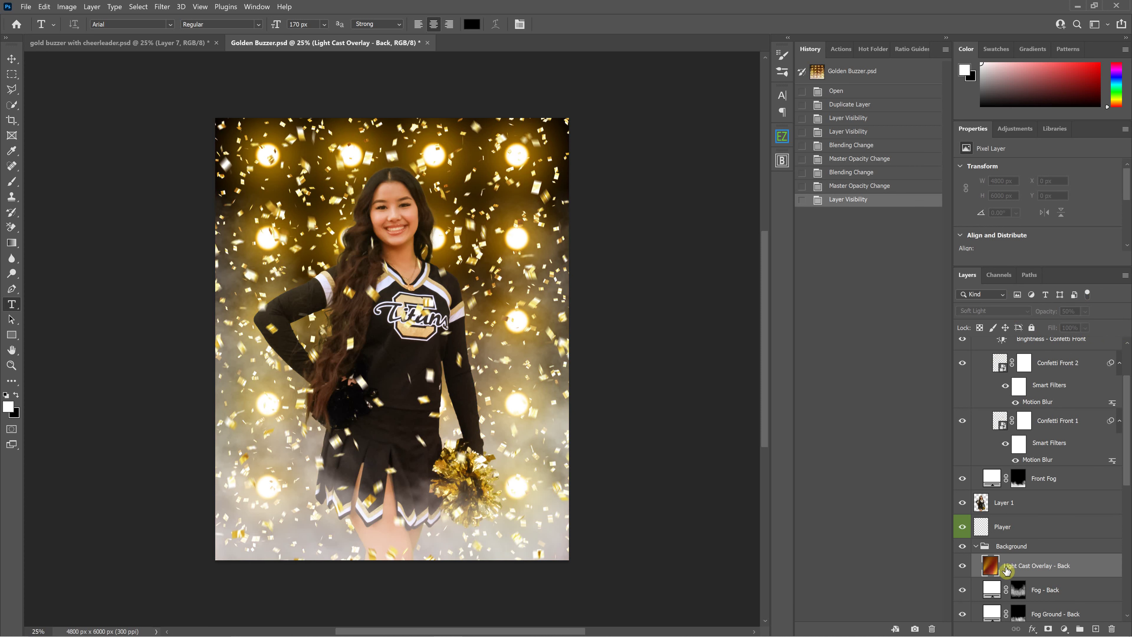
# Try green and magenta shades for the Lights Color fill layer, then discard the color change
pyautogui.scroll(-7, 1008, 570)
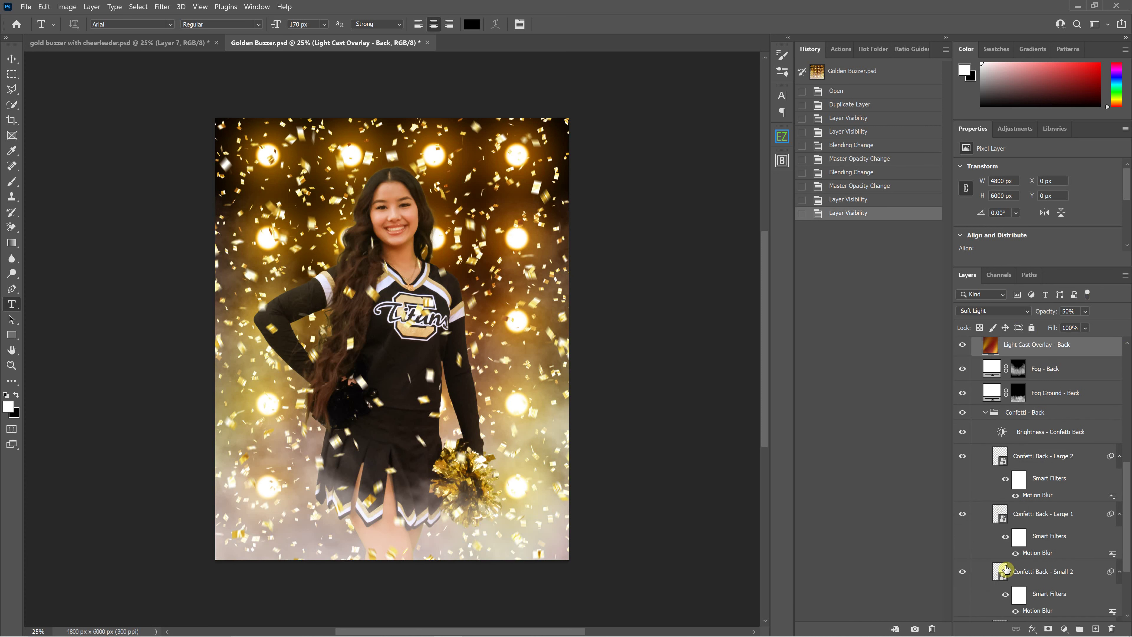
pyautogui.click(1003, 588)
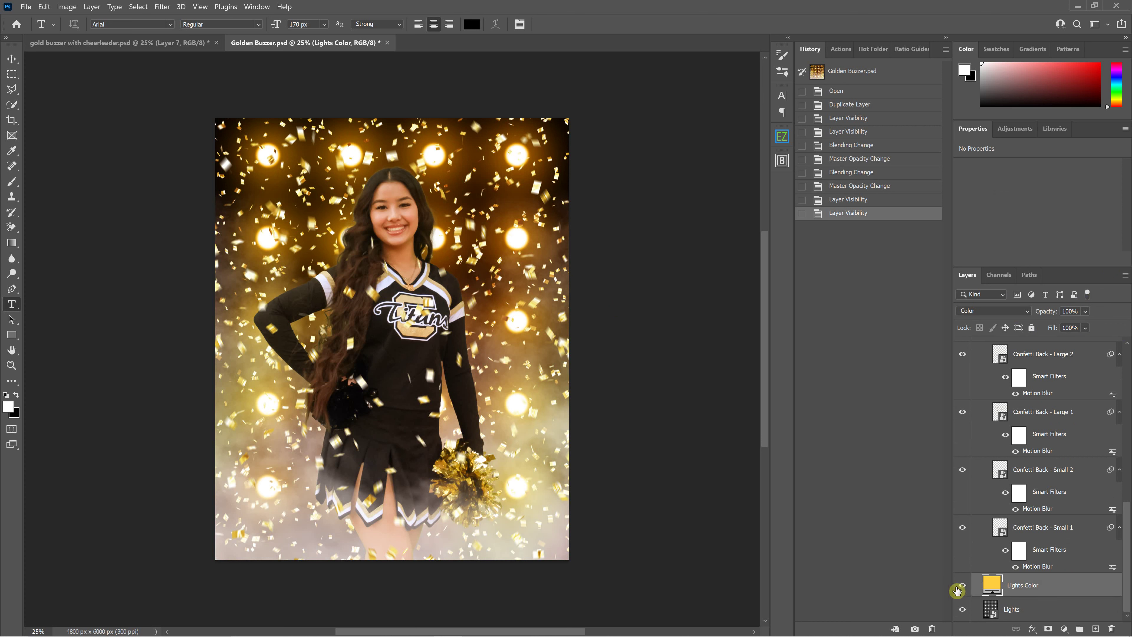
pyautogui.doubleClick(994, 588)
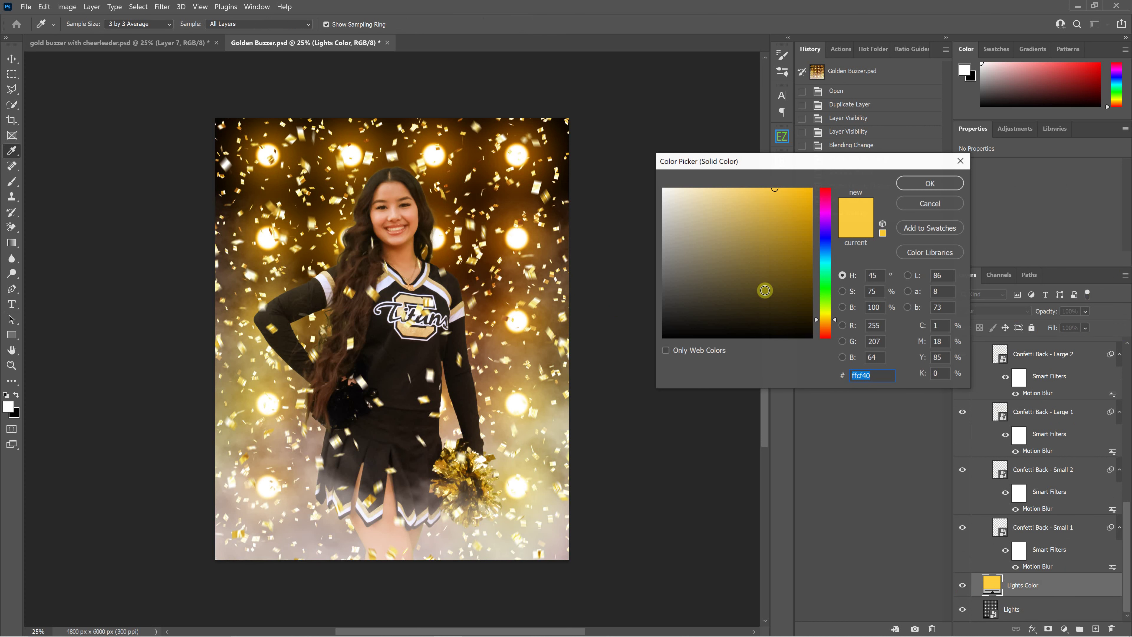
pyautogui.click(780, 276)
pyautogui.click(824, 289)
pyautogui.moveTo(741, 272)
pyautogui.mouseDown()
pyautogui.moveTo(733, 265)
pyautogui.moveTo(760, 257)
pyautogui.mouseUp()
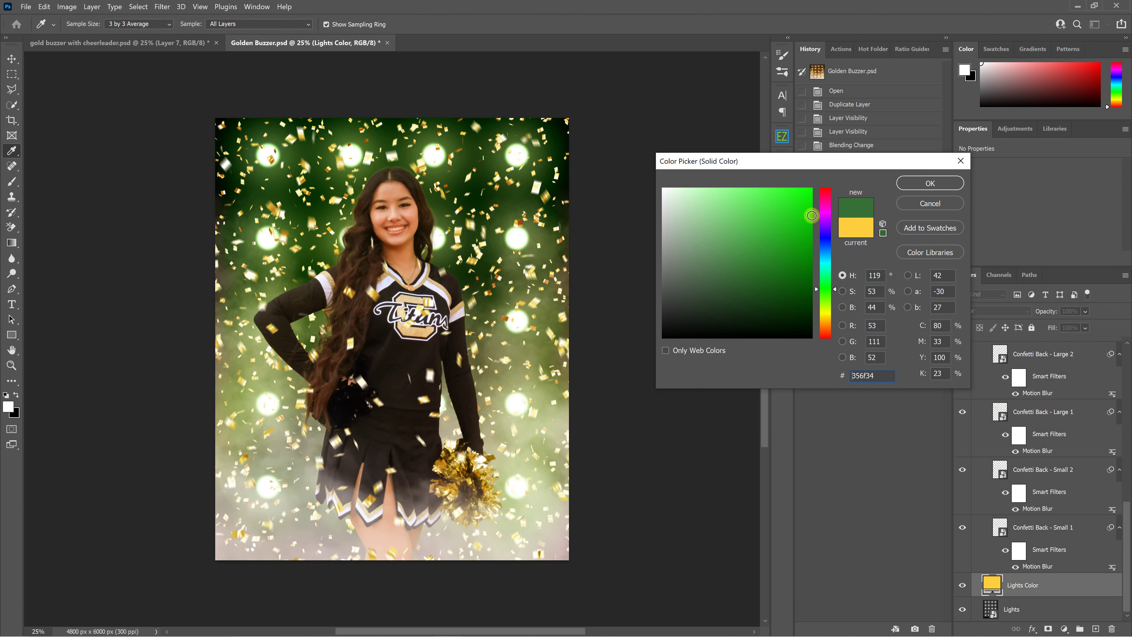
pyautogui.click(827, 199)
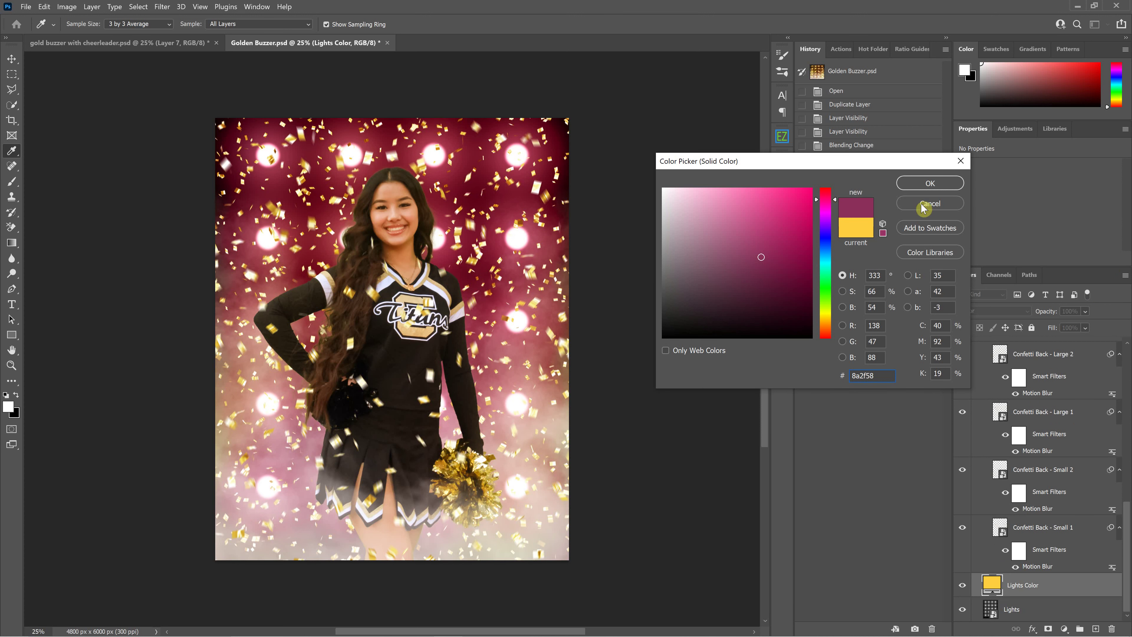
pyautogui.click(939, 202)
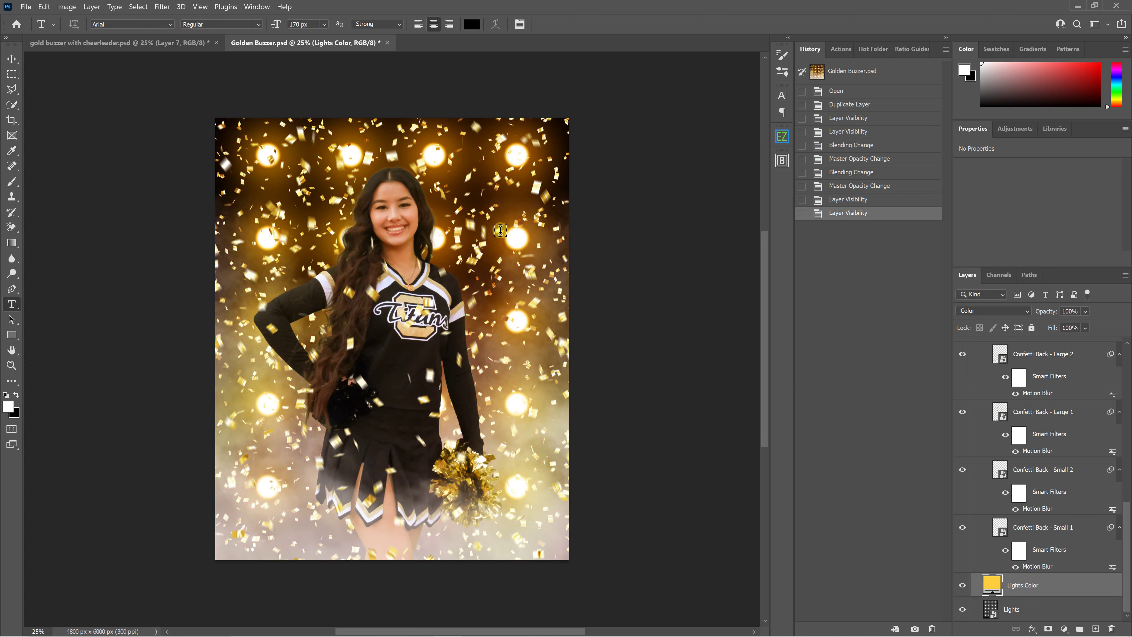
# Set the opacity of the Fog Ground - Back layer to 78%
pyautogui.scroll(-1, 631, 357)
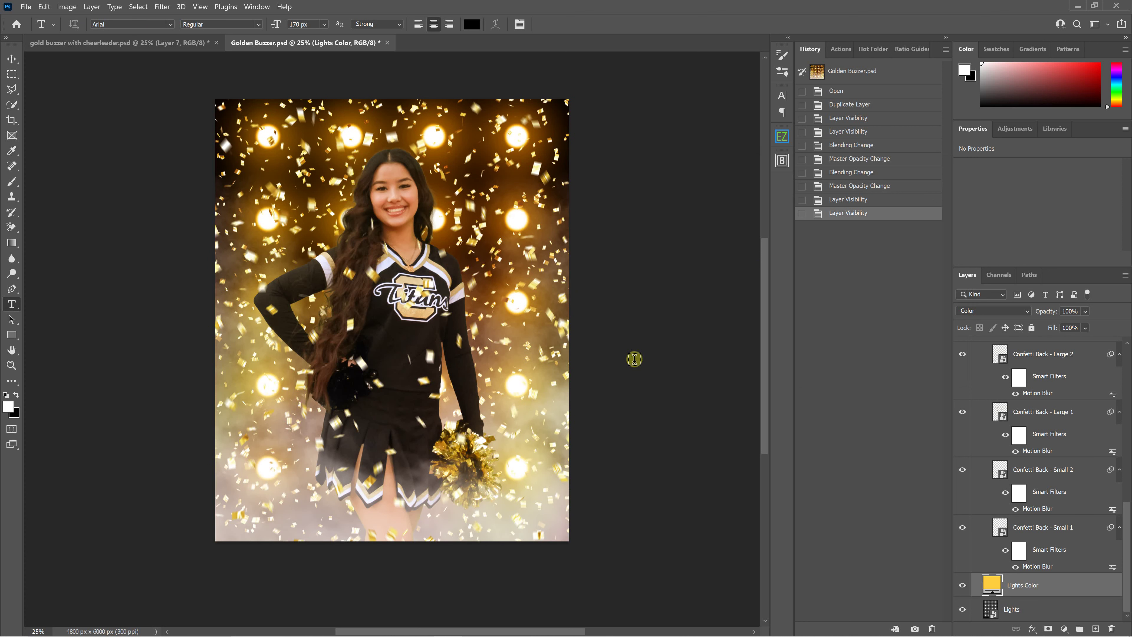
pyautogui.scroll(-1, 633, 351)
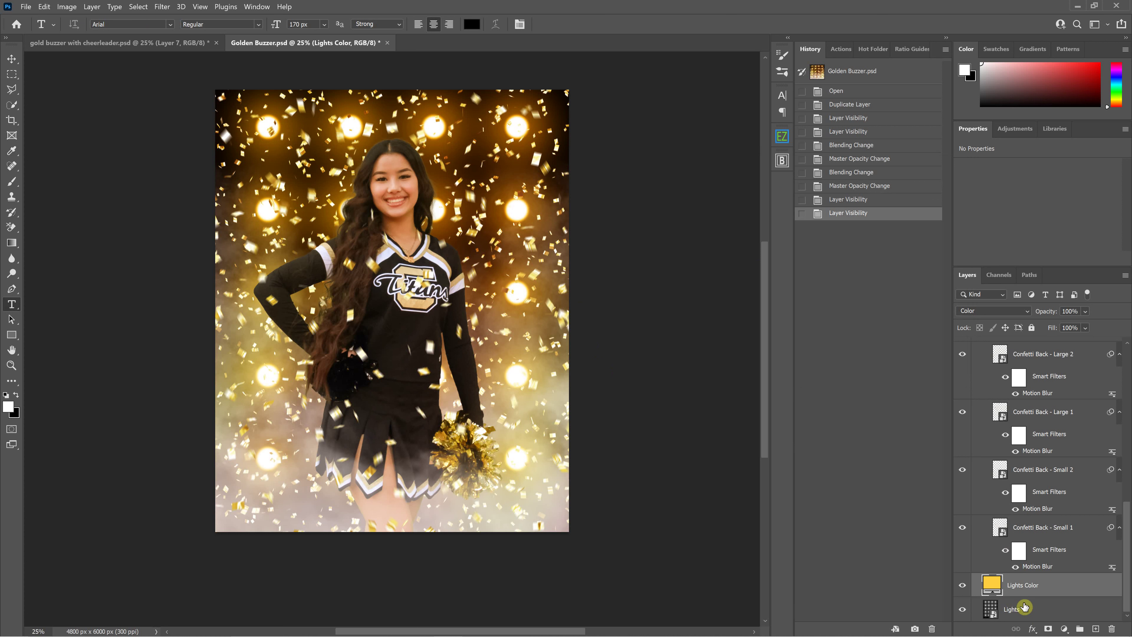
pyautogui.scroll(5, 1027, 602)
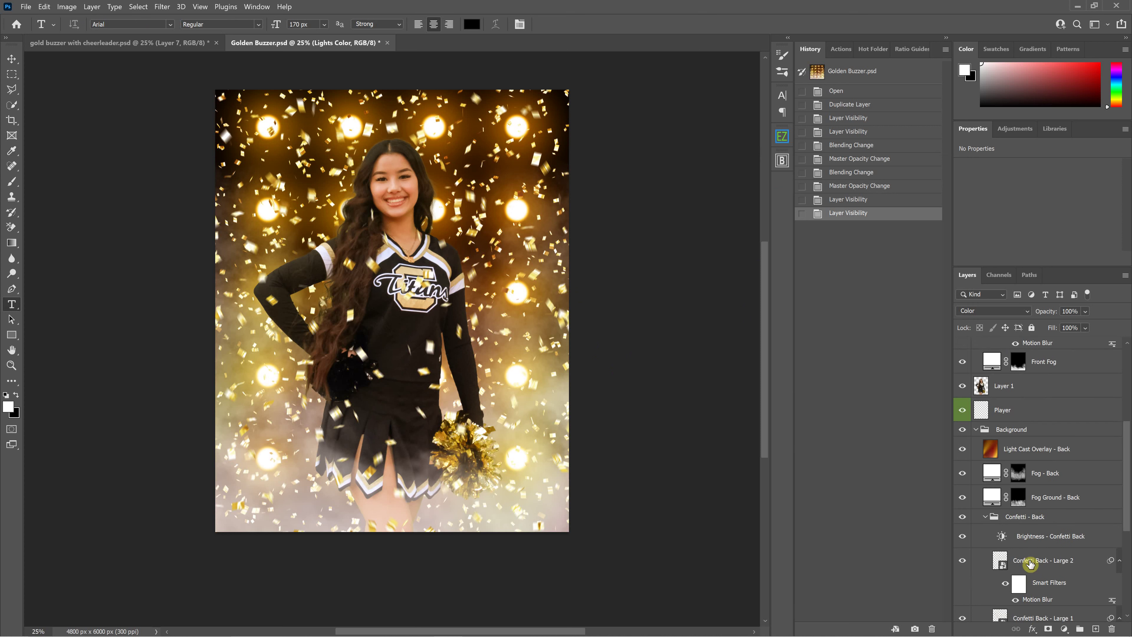
pyautogui.click(992, 499)
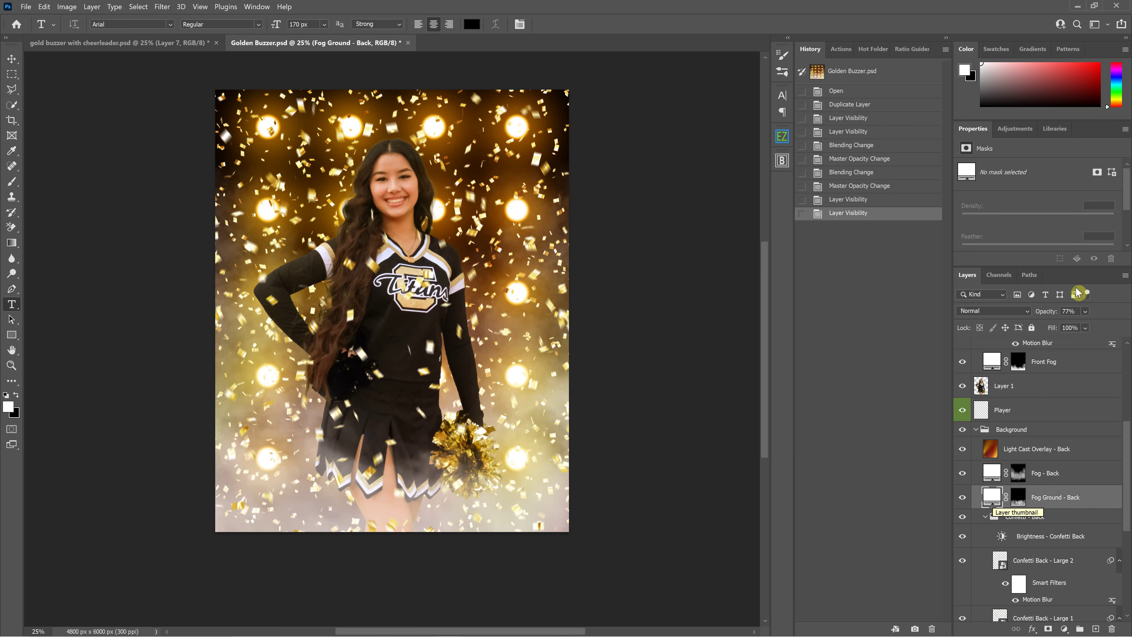
pyautogui.moveTo(1087, 314); pyautogui.dragTo(1114, 342)
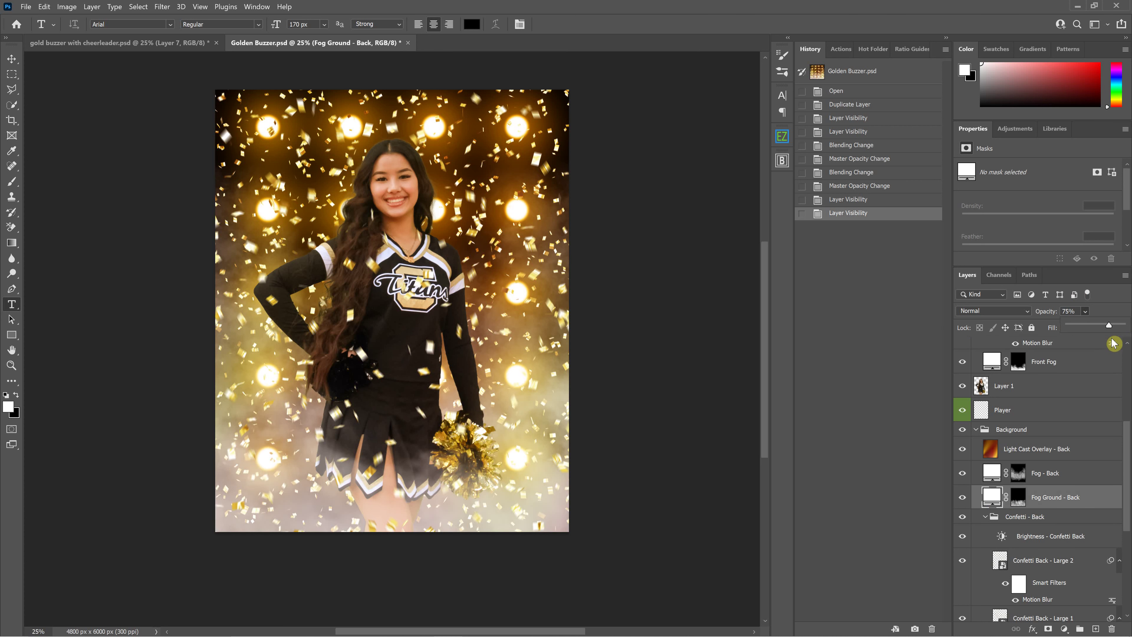
# Try red and orange fill colors on the Fog Ground - Back layer, then discard the color change
pyautogui.doubleClick(988, 495)
pyautogui.click(790, 256)
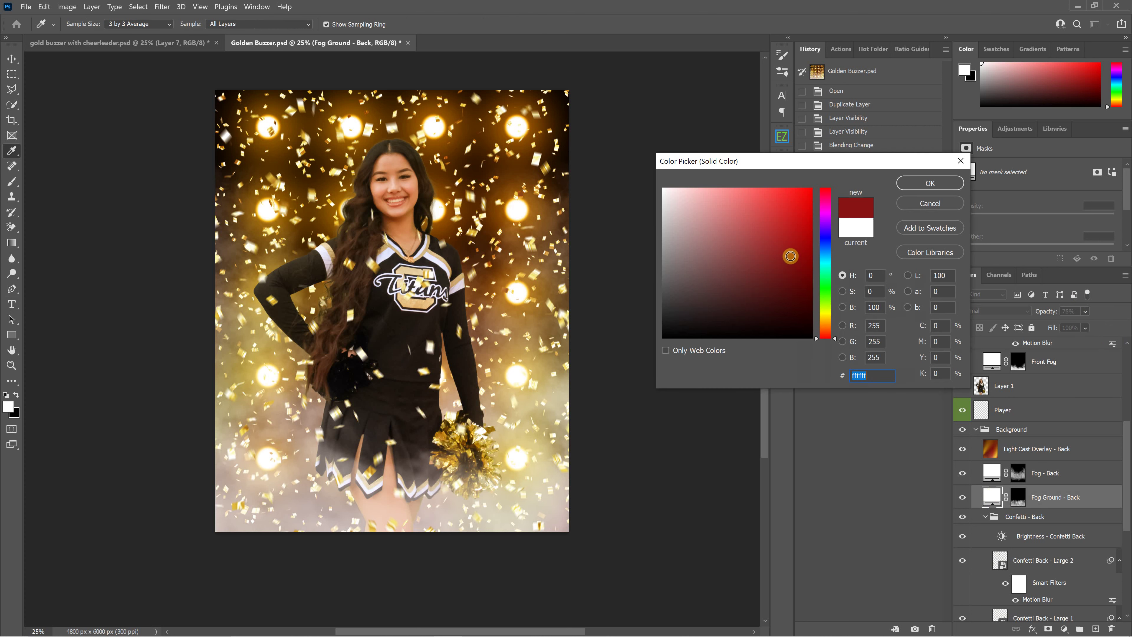
pyautogui.moveTo(790, 256); pyautogui.dragTo(775, 225)
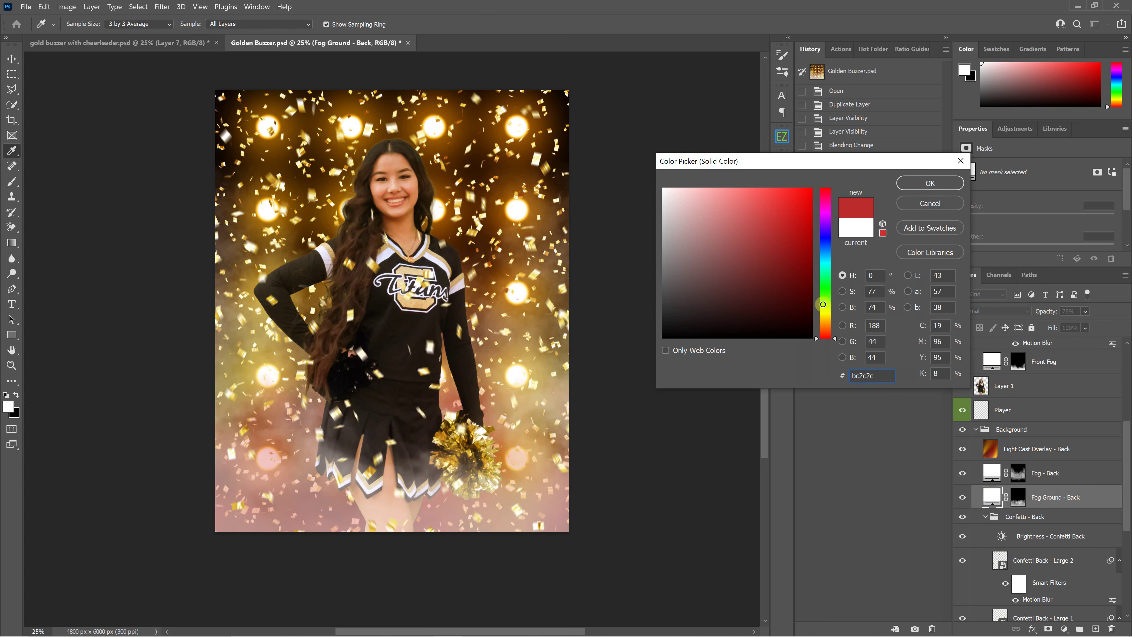
pyautogui.moveTo(827, 322)
pyautogui.mouseDown()
pyautogui.moveTo(827, 248)
pyautogui.moveTo(833, 334)
pyautogui.mouseUp()
pyautogui.moveTo(797, 215); pyautogui.dragTo(800, 208)
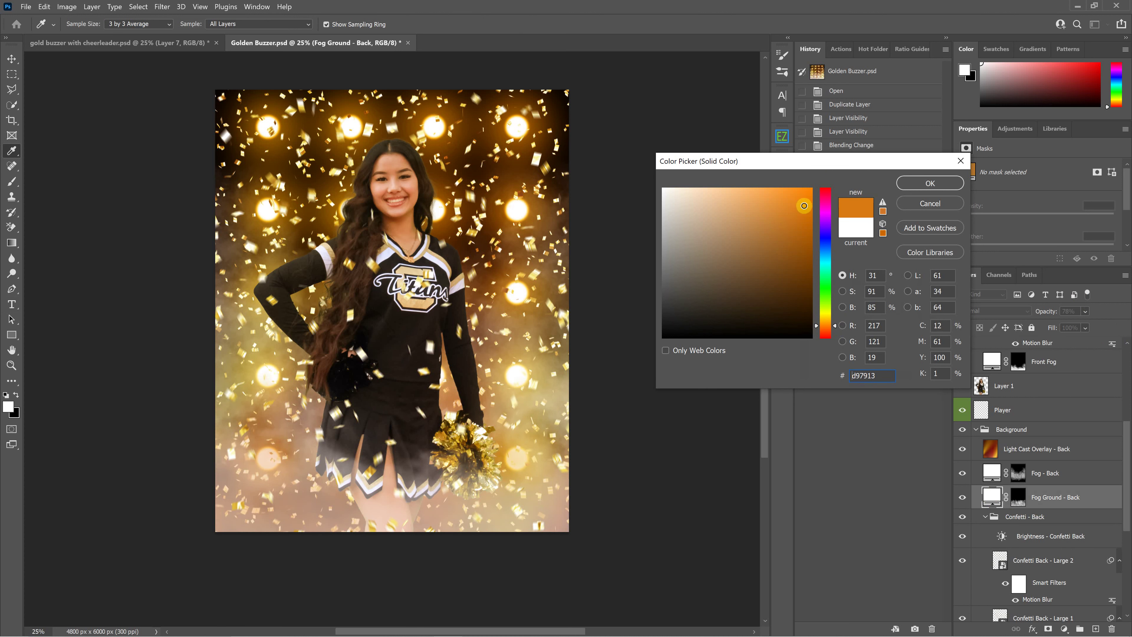
pyautogui.click(882, 203)
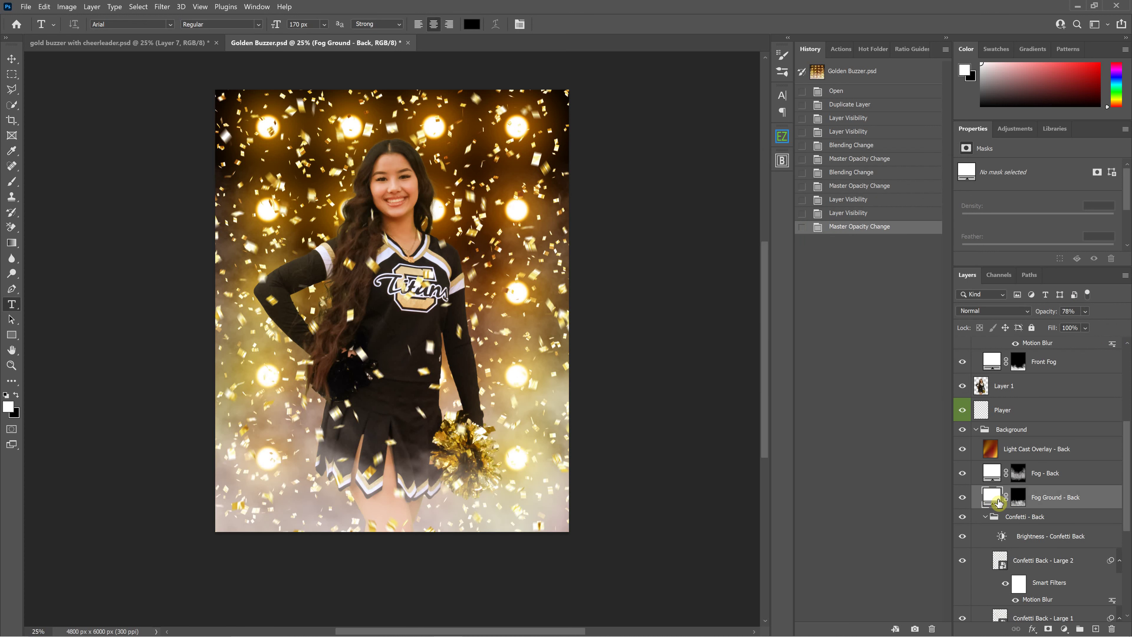
# Try grayish and pale yellow fill colors on the Fog - Back layer, then discard the color change
pyautogui.click(1000, 470)
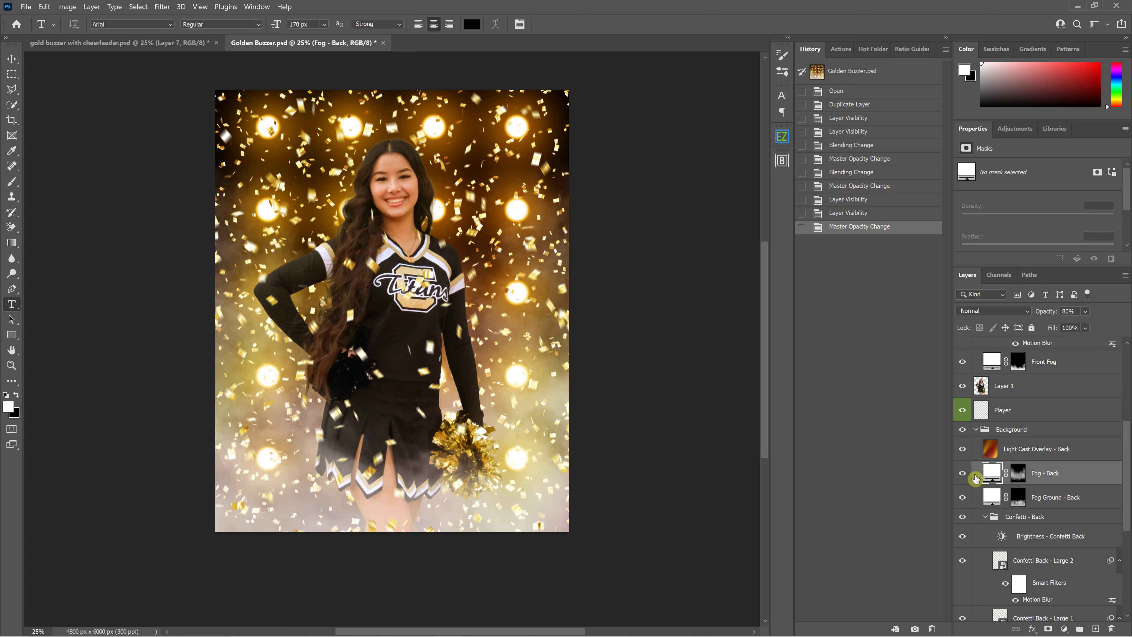
pyautogui.doubleClick(991, 474)
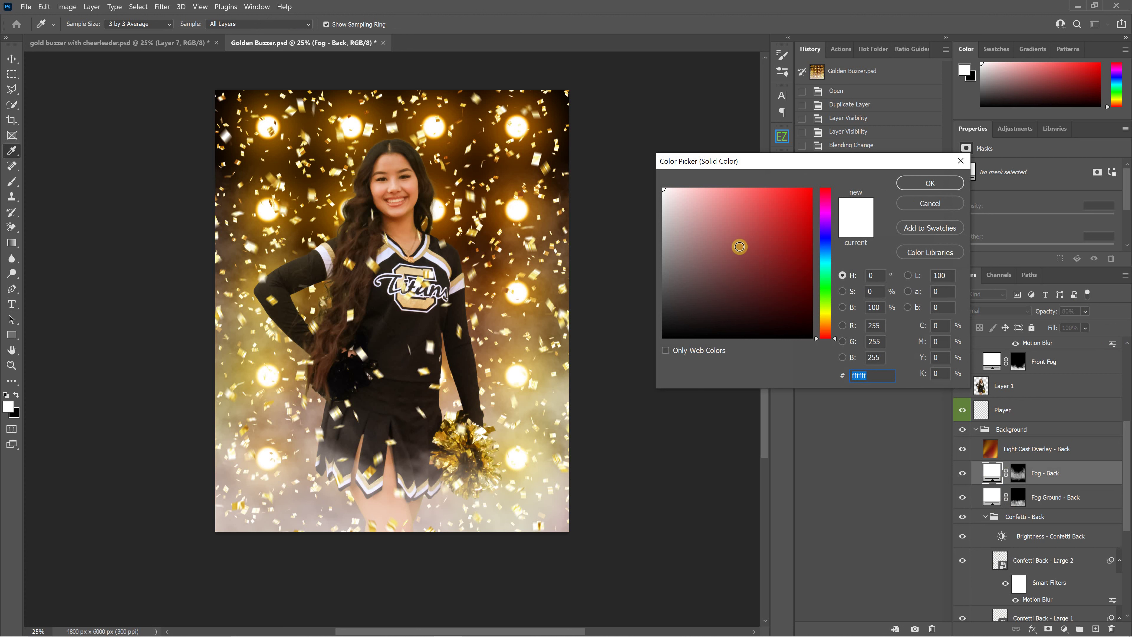
pyautogui.moveTo(740, 247)
pyautogui.mouseDown()
pyautogui.moveTo(677, 242)
pyautogui.moveTo(655, 226)
pyautogui.mouseUp()
pyautogui.click(686, 219)
pyautogui.click(825, 317)
pyautogui.moveTo(712, 265); pyautogui.dragTo(672, 220)
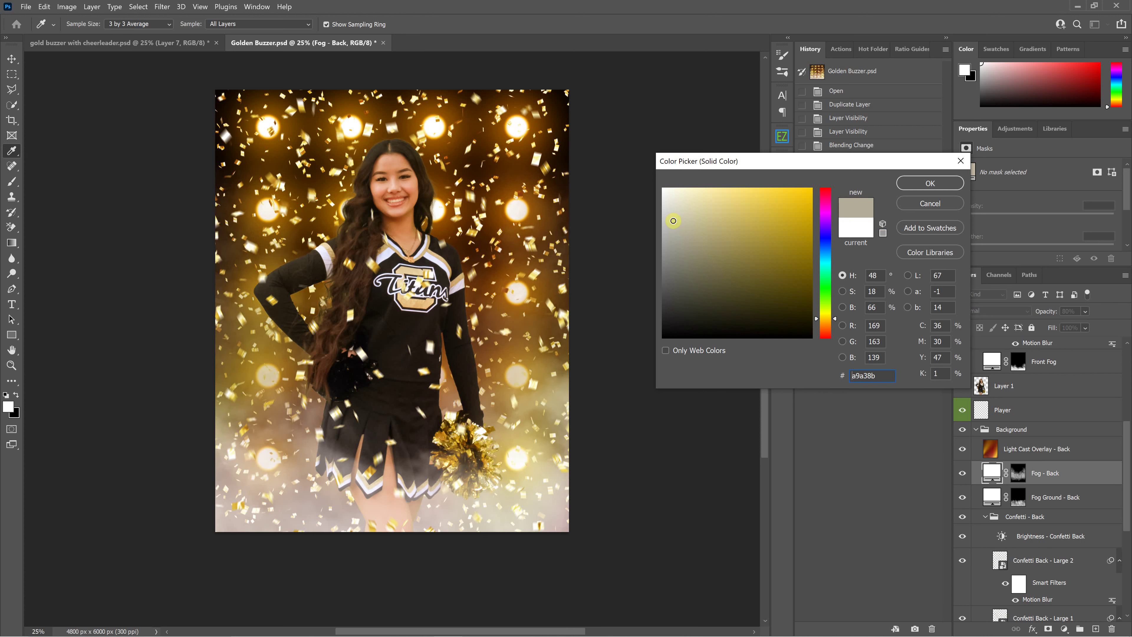
pyautogui.click(691, 204)
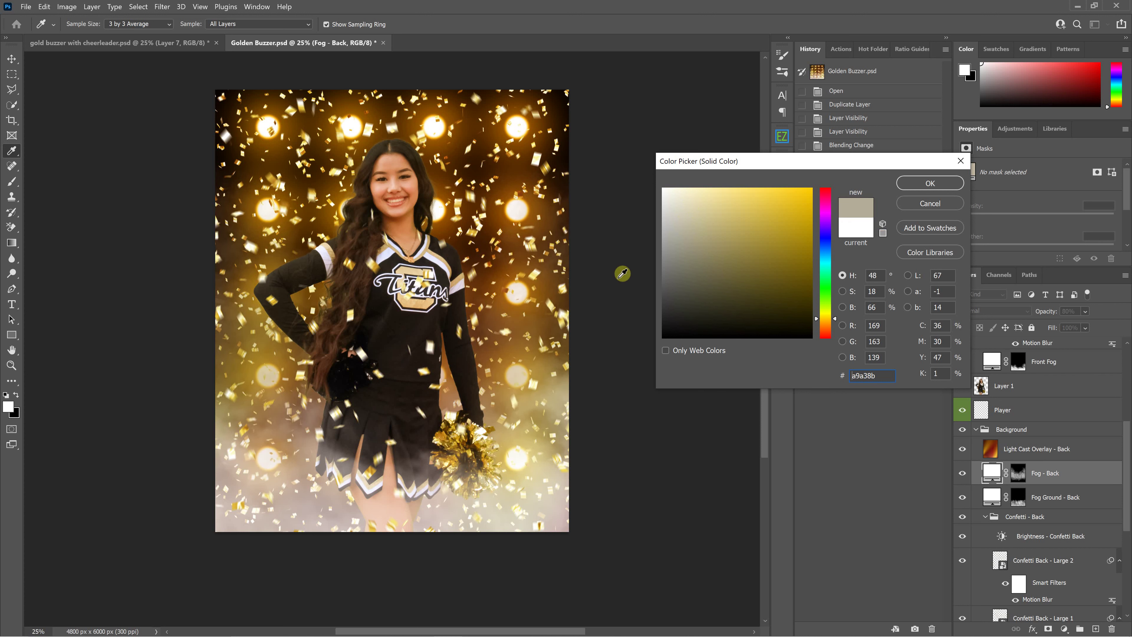
pyautogui.click(928, 205)
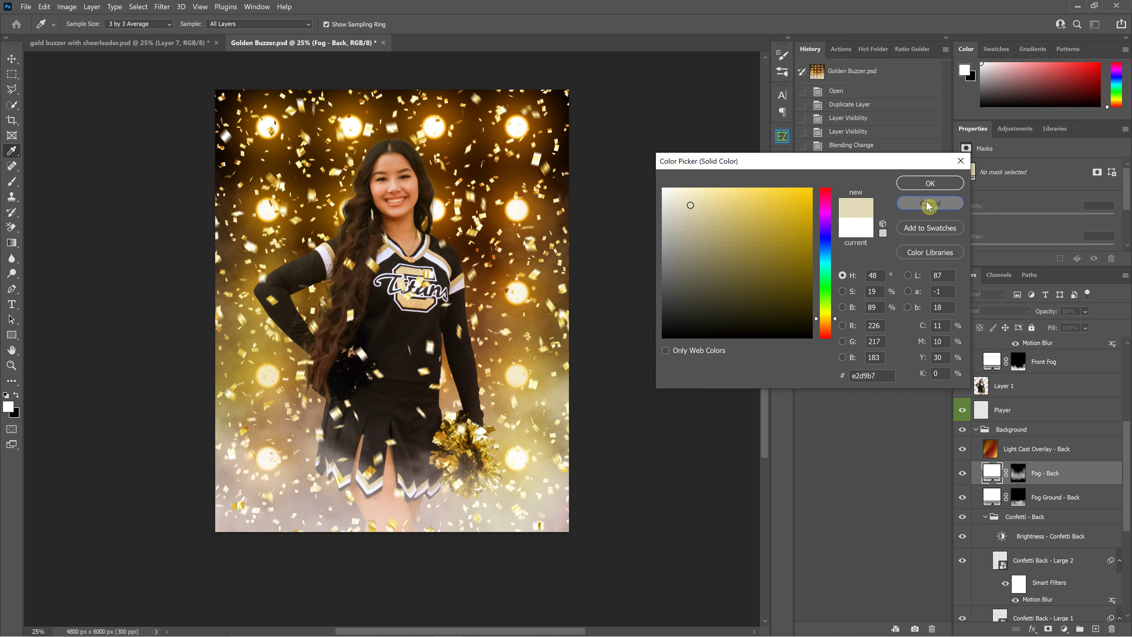
# Set the opacity of the Fog - Back layer to 100%
pyautogui.click(1086, 327)
pyautogui.moveTo(1112, 329); pyautogui.dragTo(1129, 329)
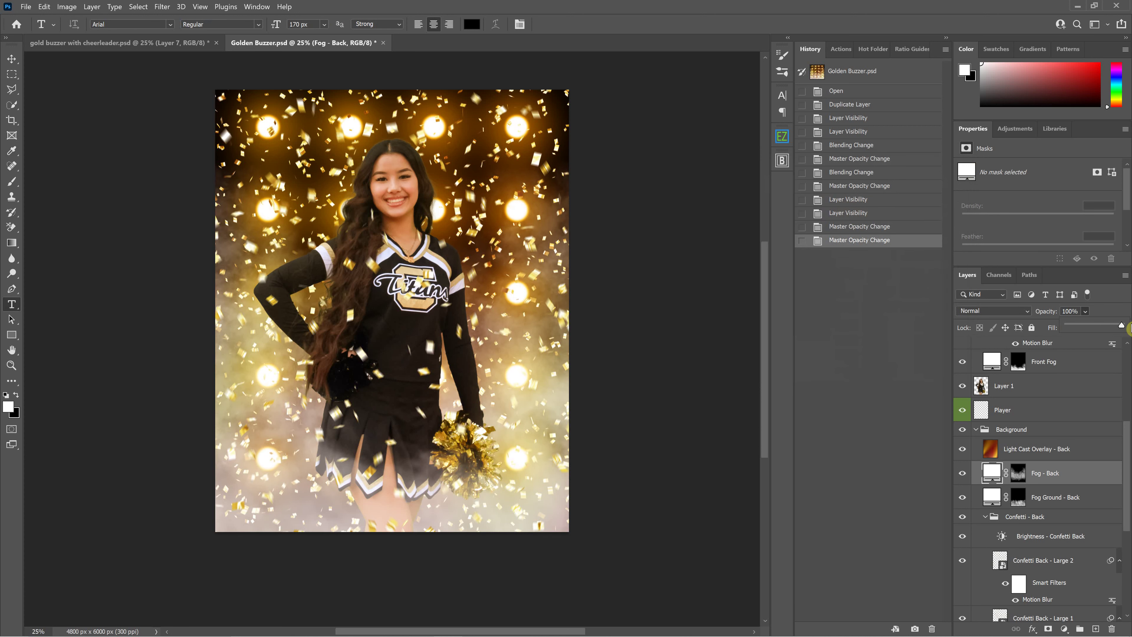
pyautogui.click(1016, 461)
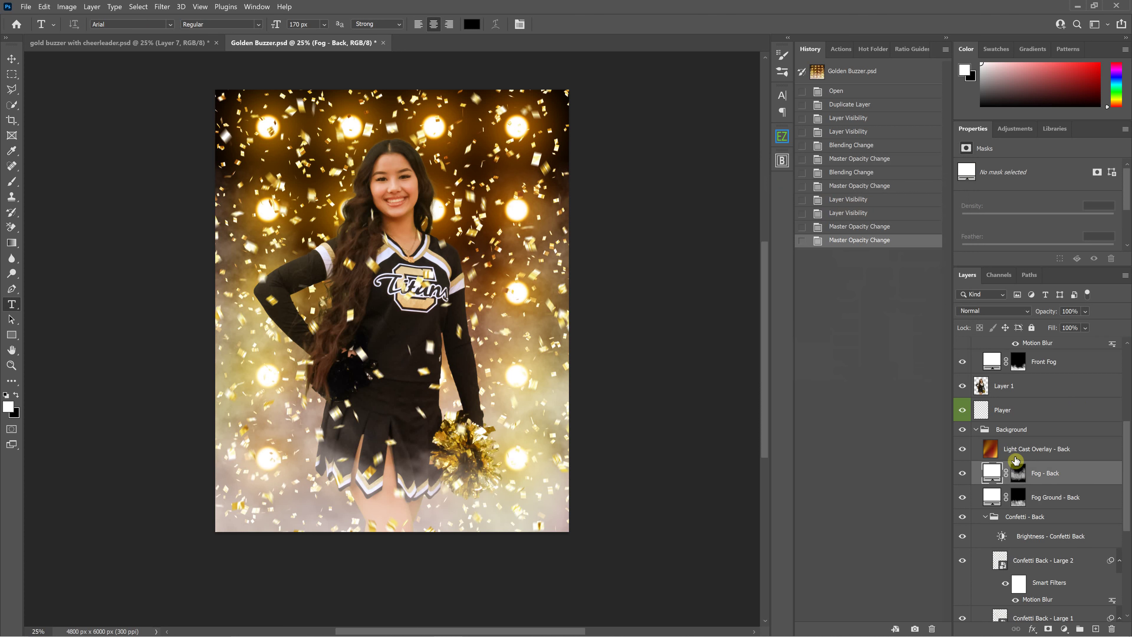
# Duplicate the Fog - Back and Fog Ground - Back layers, toggling the Fog - Back copy's visibility to compare
pyautogui.hotkey('ctrl', 'j')
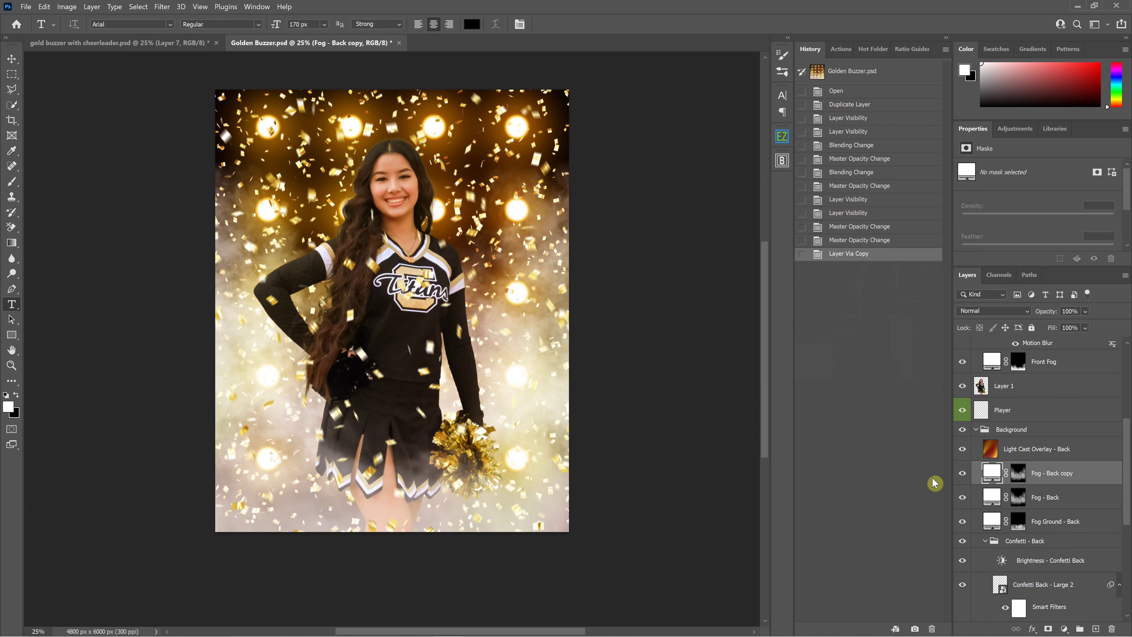
pyautogui.click(963, 475)
pyautogui.click(963, 475)
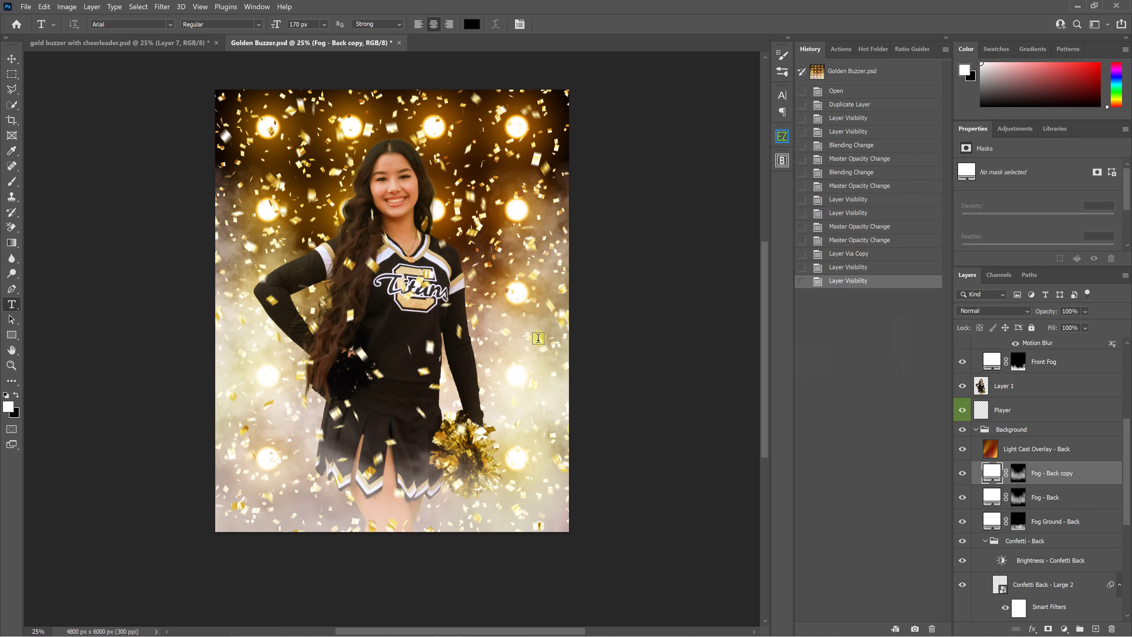
pyautogui.click(1047, 528)
pyautogui.hotkey('ctrl', 'j')
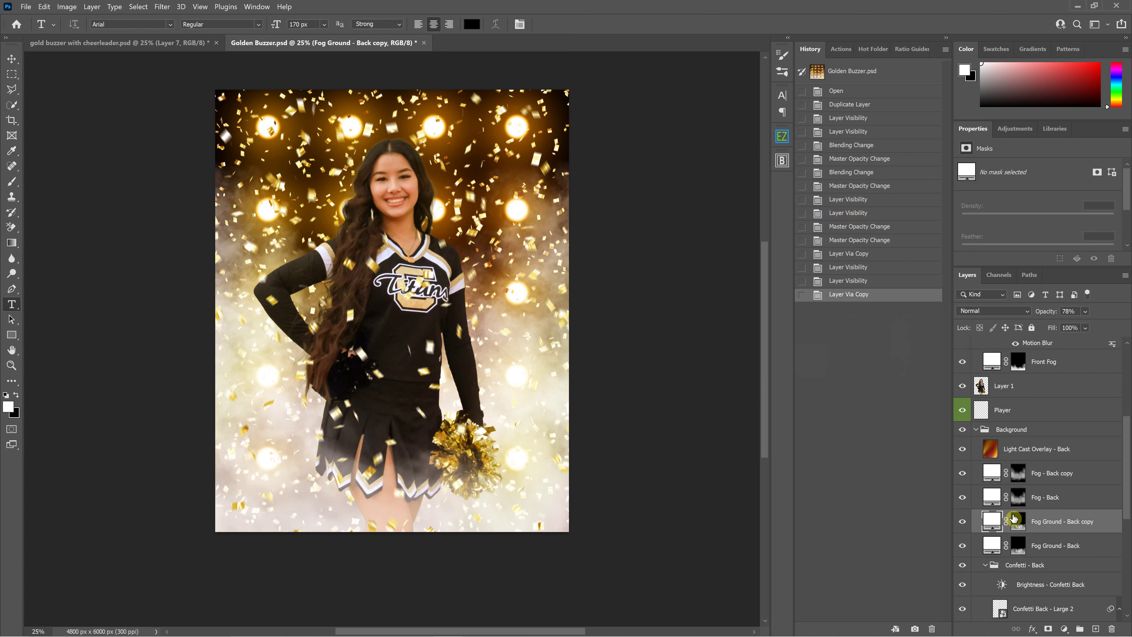
# Set the Front Fog layer's opacity to 100% and duplicate the layer to thicken the foreground fog
pyautogui.scroll(3, 1068, 499)
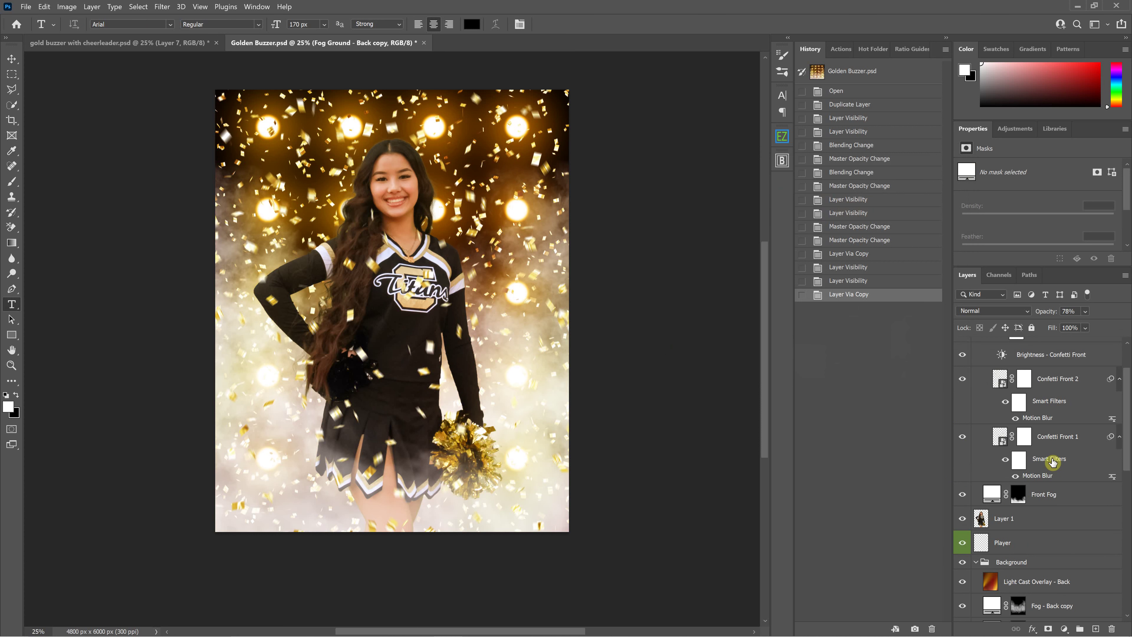
pyautogui.scroll(1, 1014, 554)
pyautogui.click(1032, 542)
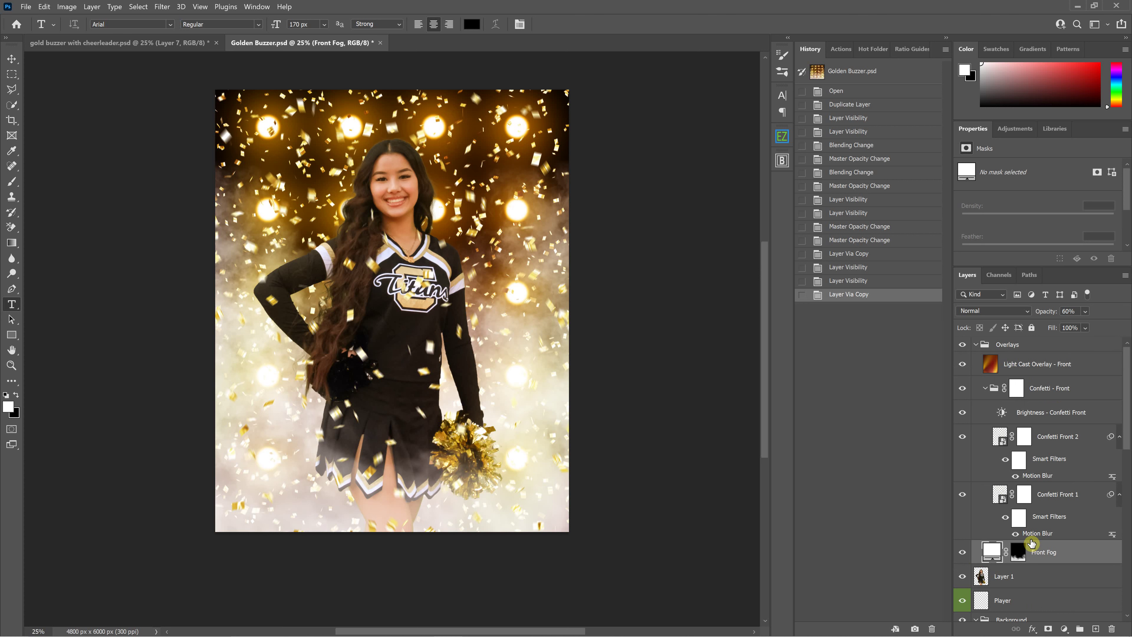
pyautogui.click(1085, 327)
pyautogui.moveTo(1105, 328); pyautogui.dragTo(1130, 331)
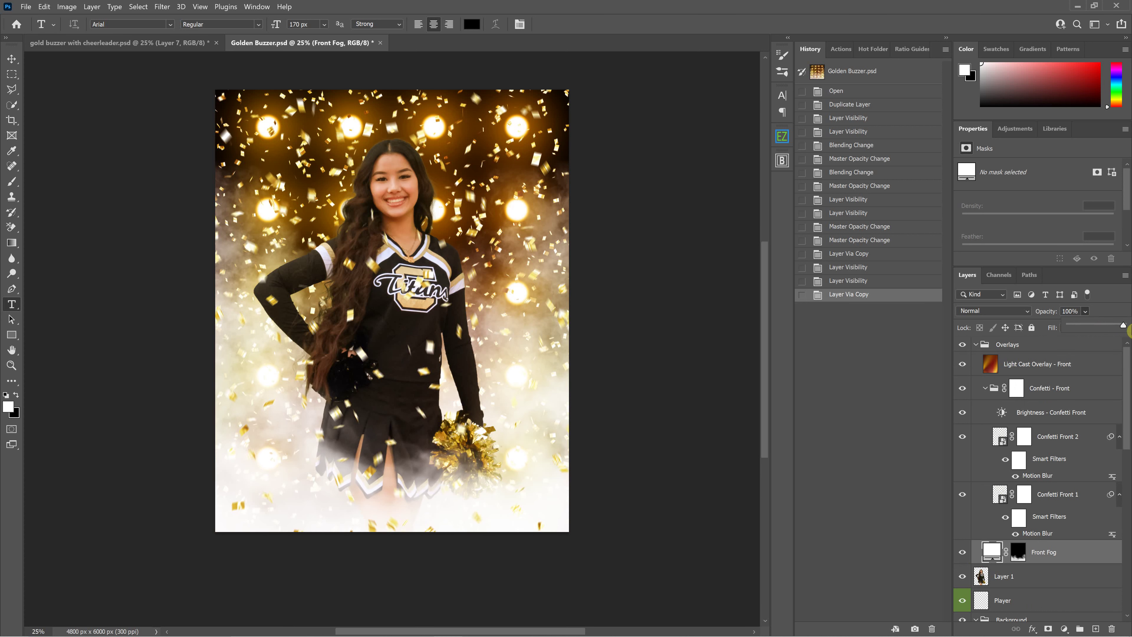
pyautogui.click(1078, 558)
pyautogui.hotkey('ctrl', 'j')
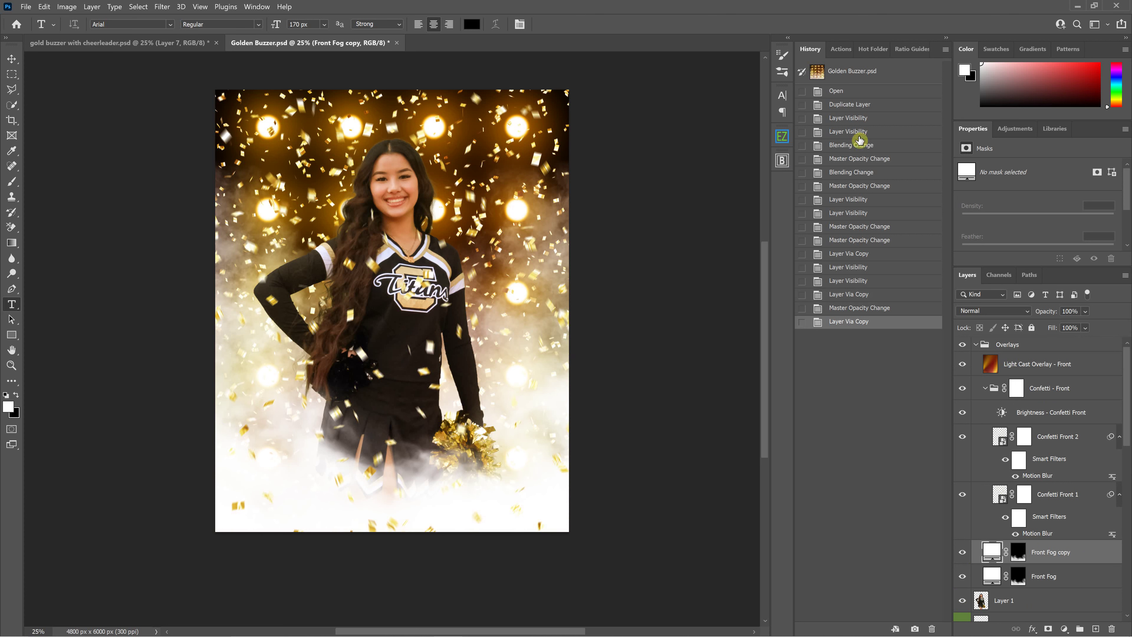
# Revert the document to its Duplicate Layer history state, then select the Front Fog layer and collapse the Confetti - Front group
pyautogui.click(865, 110)
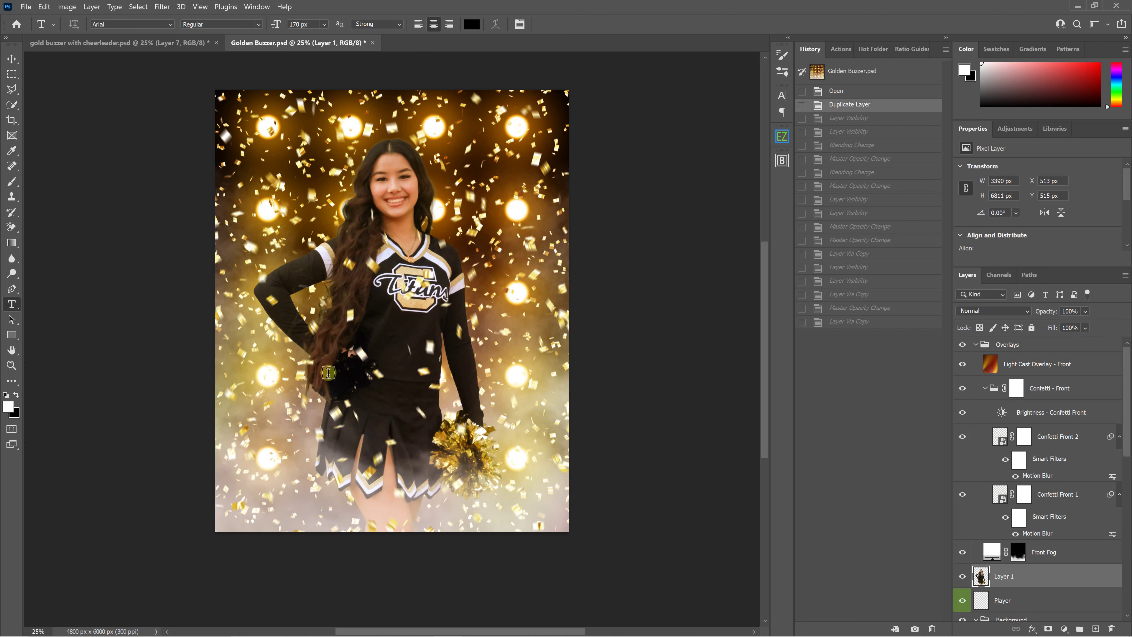
pyautogui.click(1076, 553)
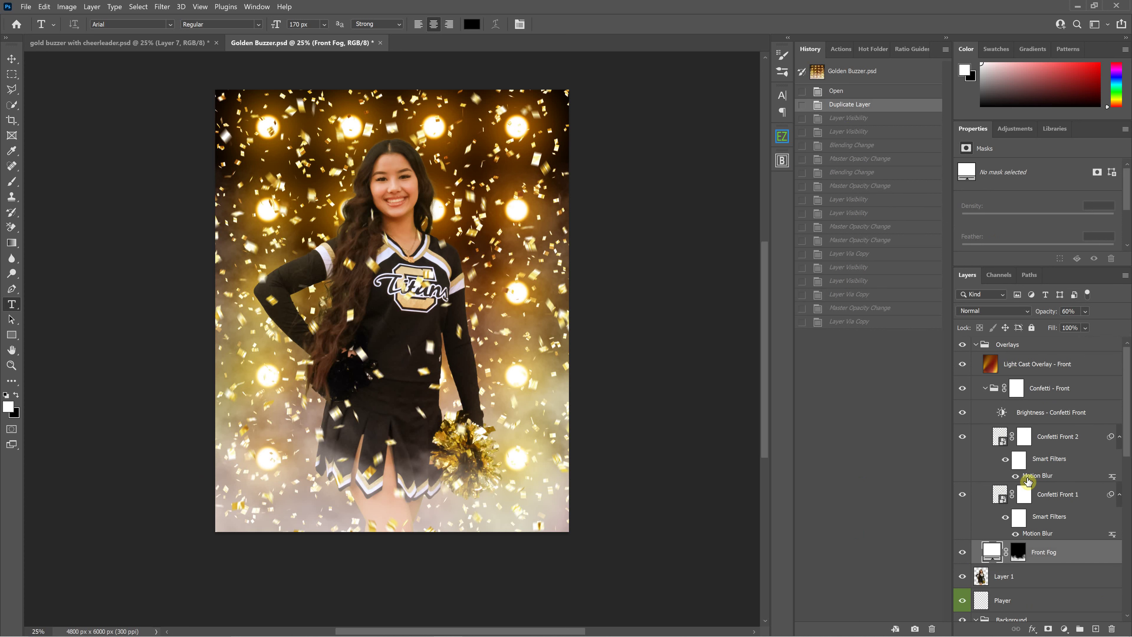
pyautogui.click(984, 388)
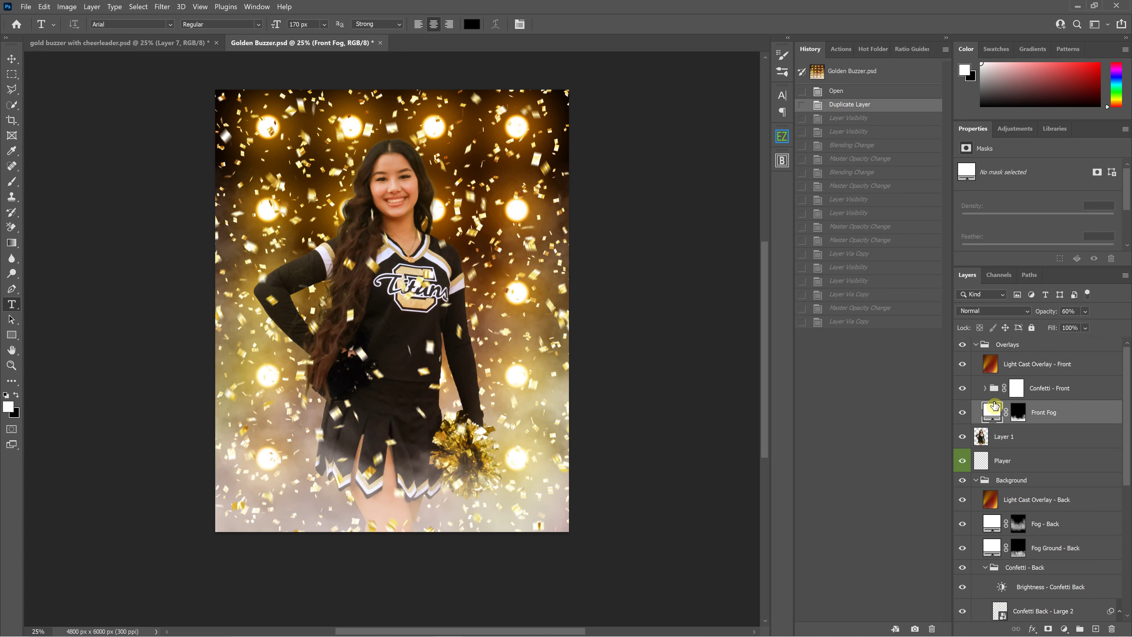